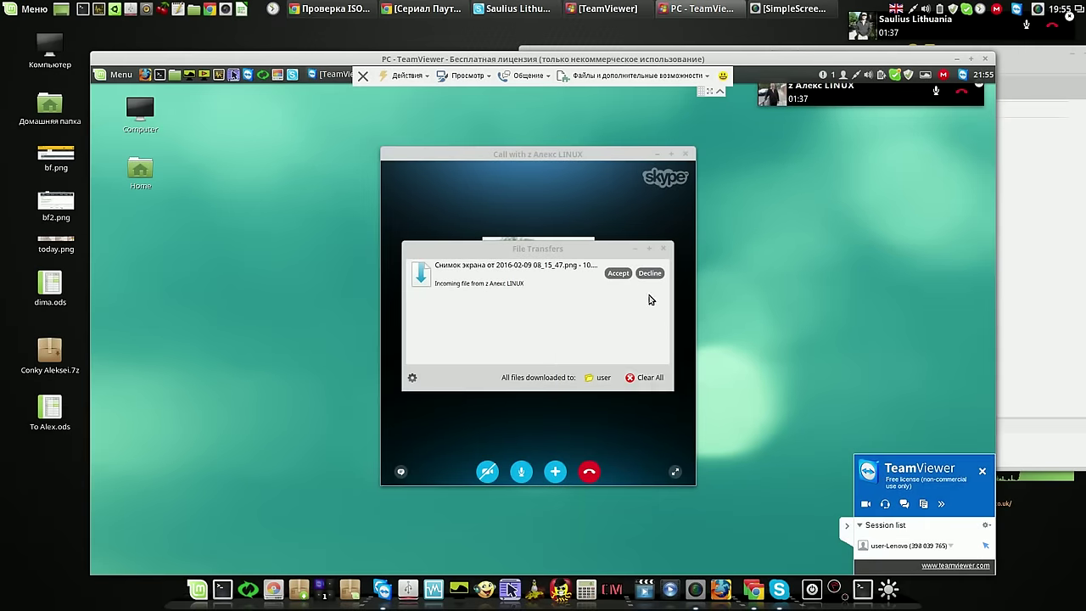
# Decline the incoming Skype screenshot without future prompts and clear it from File Transfers
pyautogui.click(649, 273)
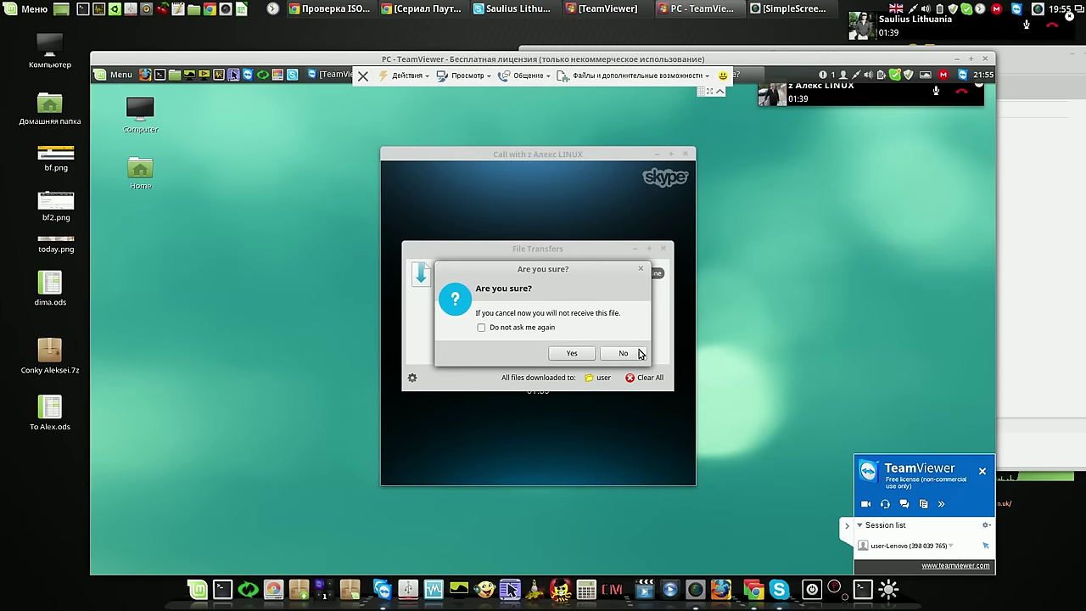
pyautogui.click(482, 328)
pyautogui.click(582, 355)
pyautogui.click(647, 379)
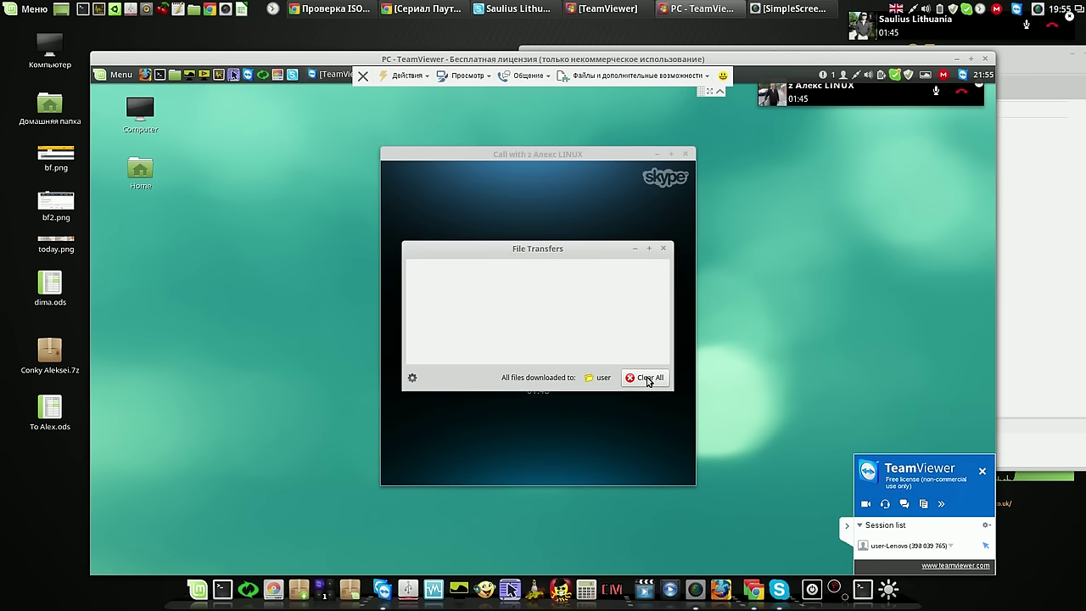
pyautogui.click(663, 250)
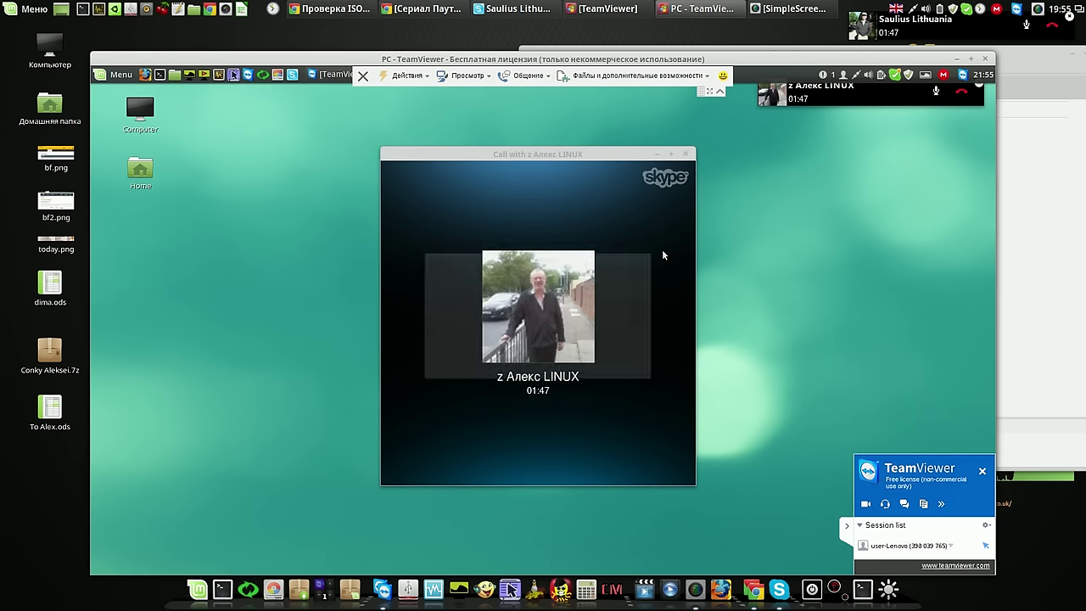
# Minimize the Skype call window and collapse the TeamViewer toolbar and session panel
pyautogui.click(657, 155)
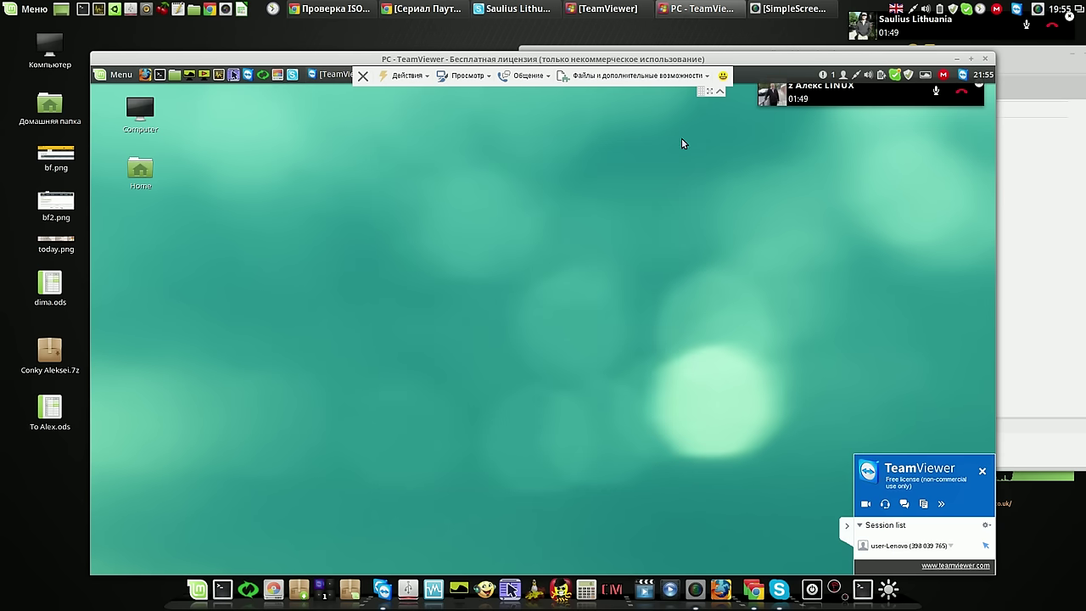
pyautogui.click(719, 93)
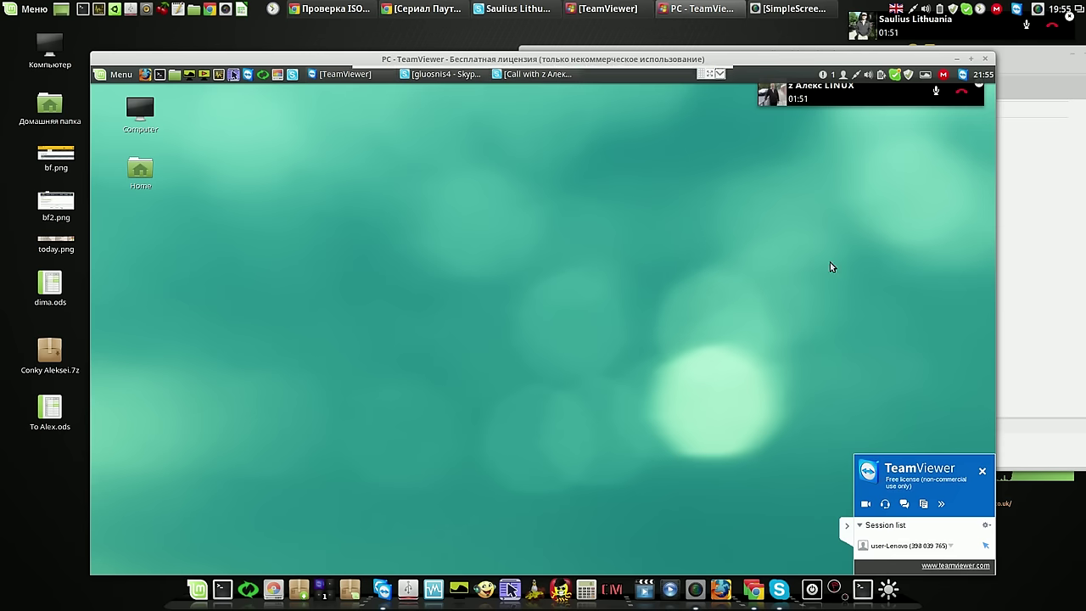
pyautogui.click(849, 528)
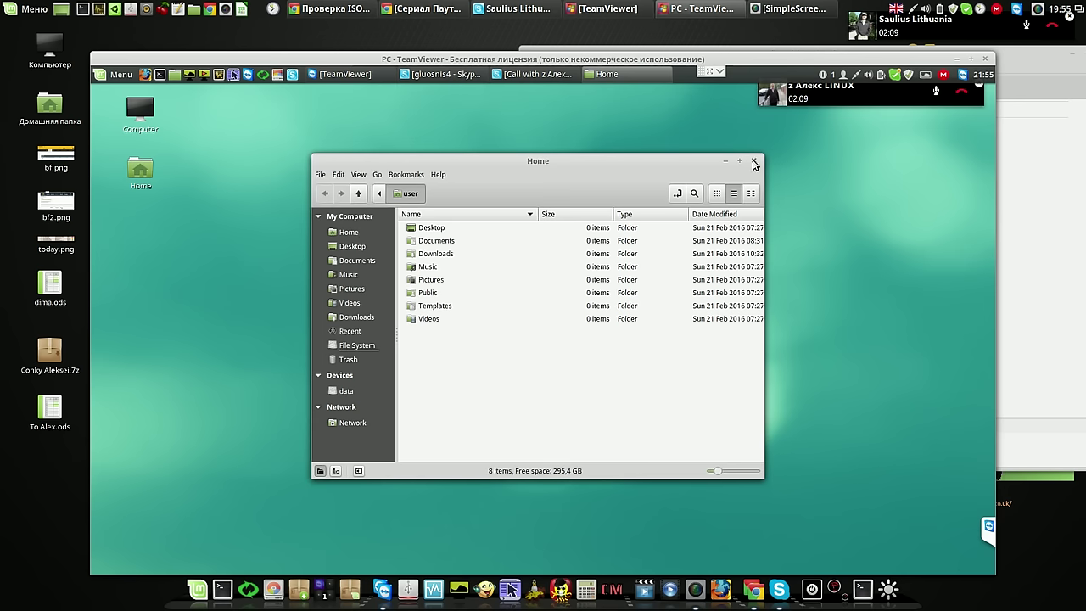
pyautogui.click(754, 164)
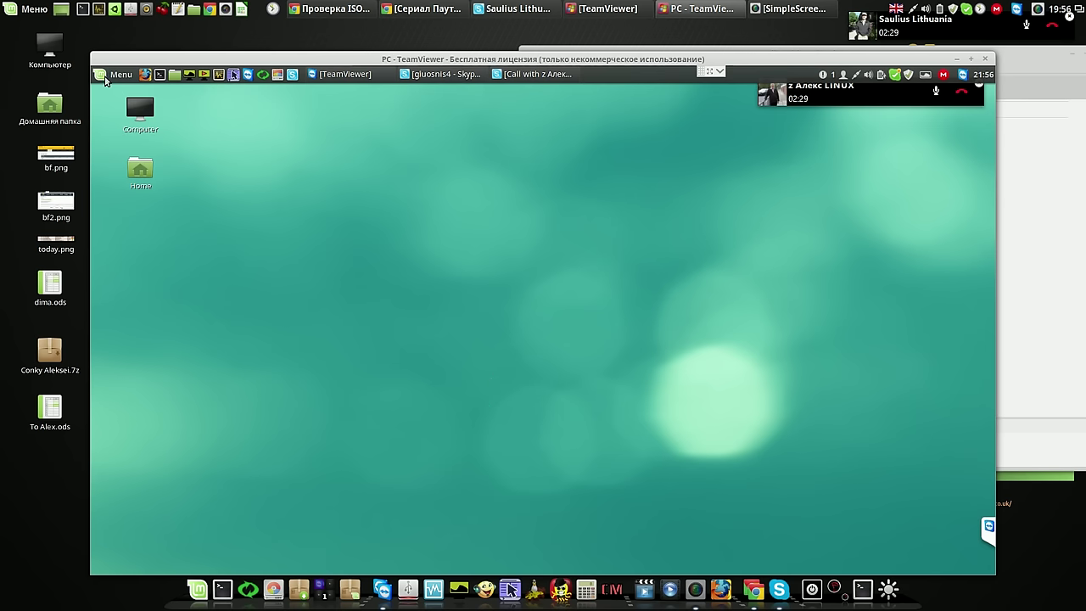
pyautogui.click(105, 75)
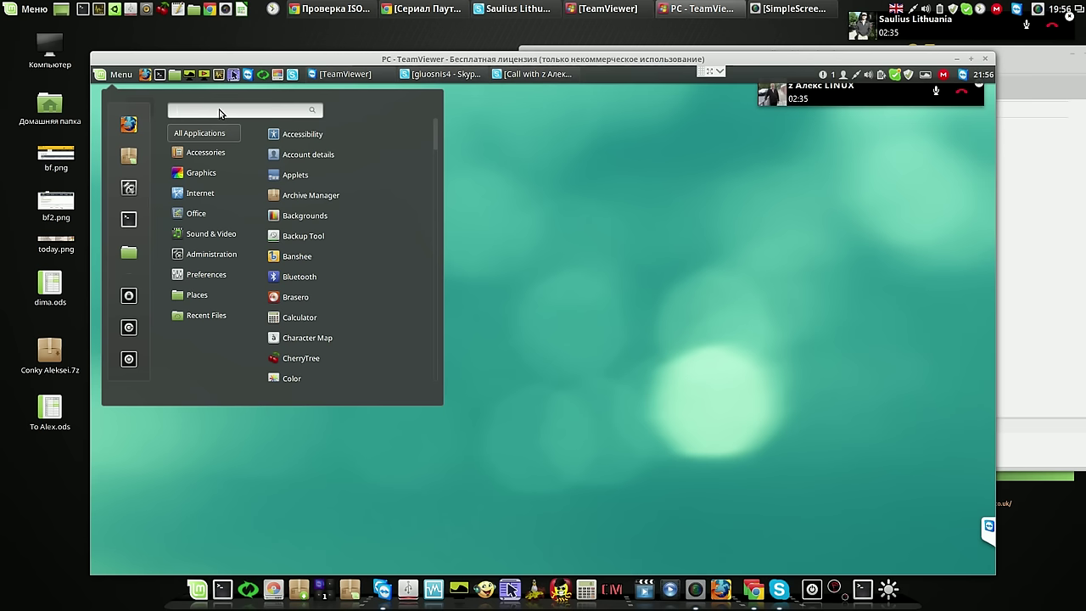
# Find Text Editor with the 'ged' menu search and add its launcher to the panel
pyautogui.write('ged')
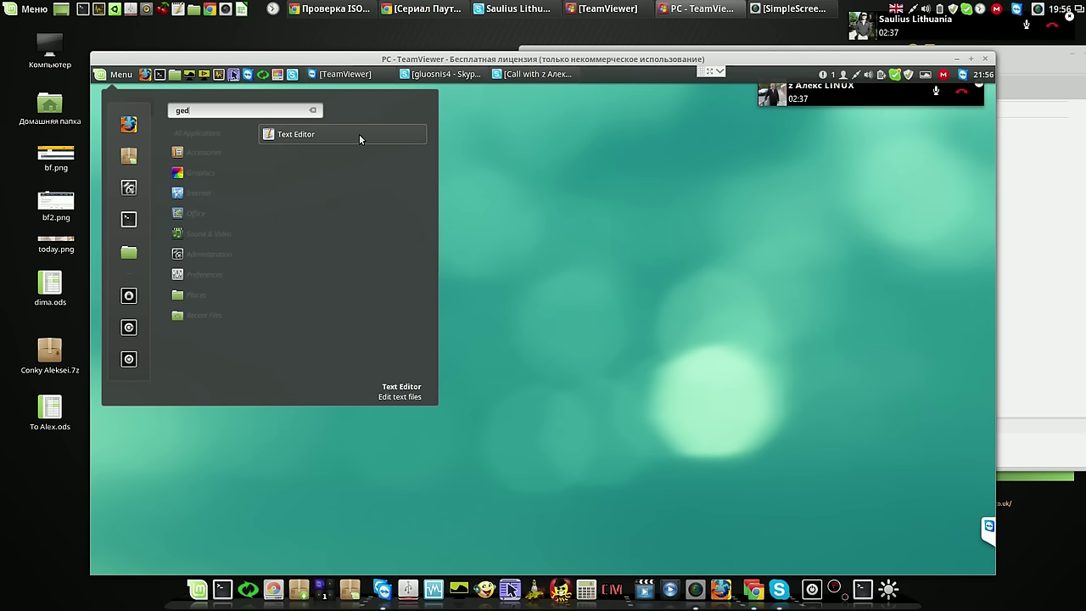
pyautogui.rightClick(358, 133)
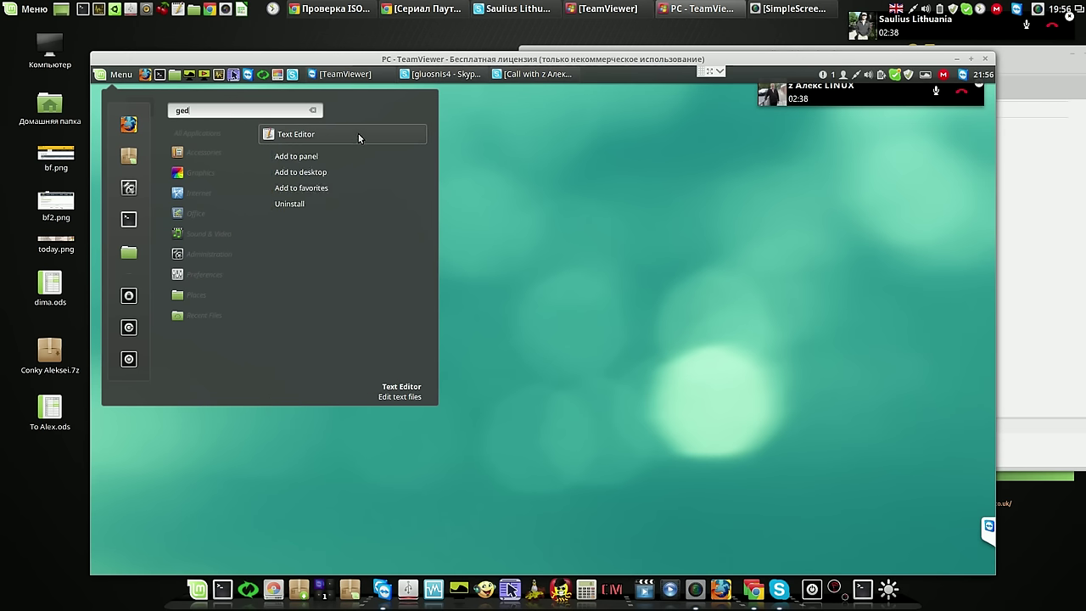
pyautogui.click(297, 156)
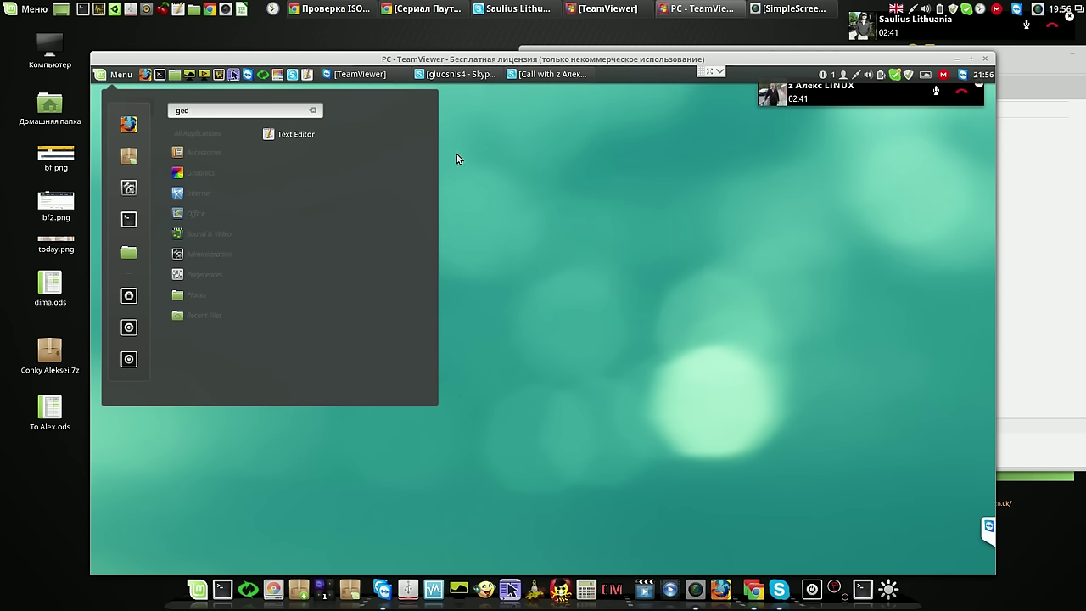
# Type a short line in gedit, save it as 'aa' on the Desktop, and close the editor
pyautogui.click(277, 135)
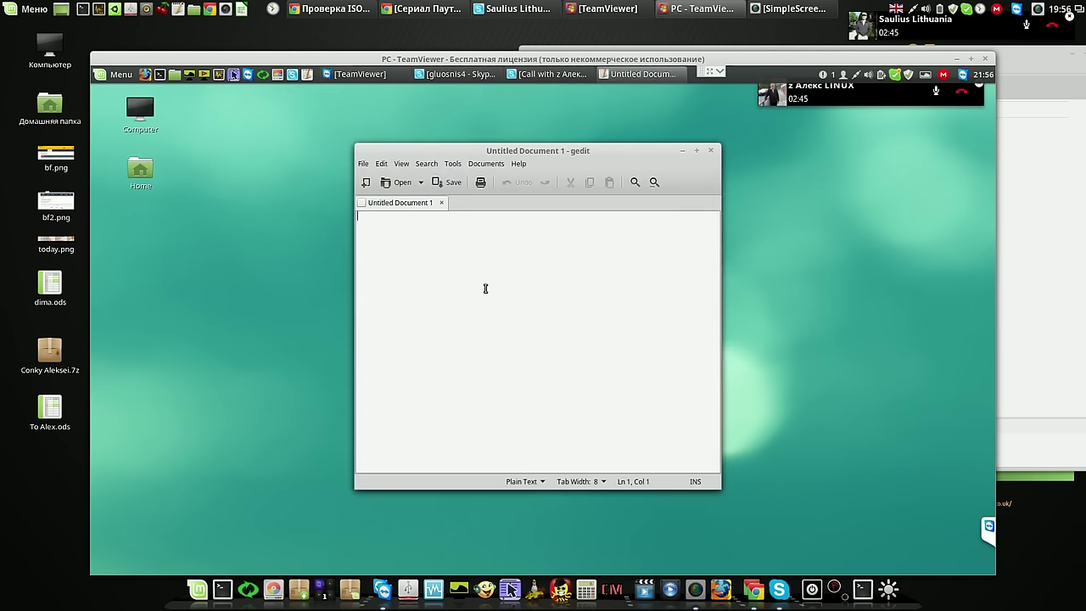
pyautogui.write(',jvkhvjckjc')
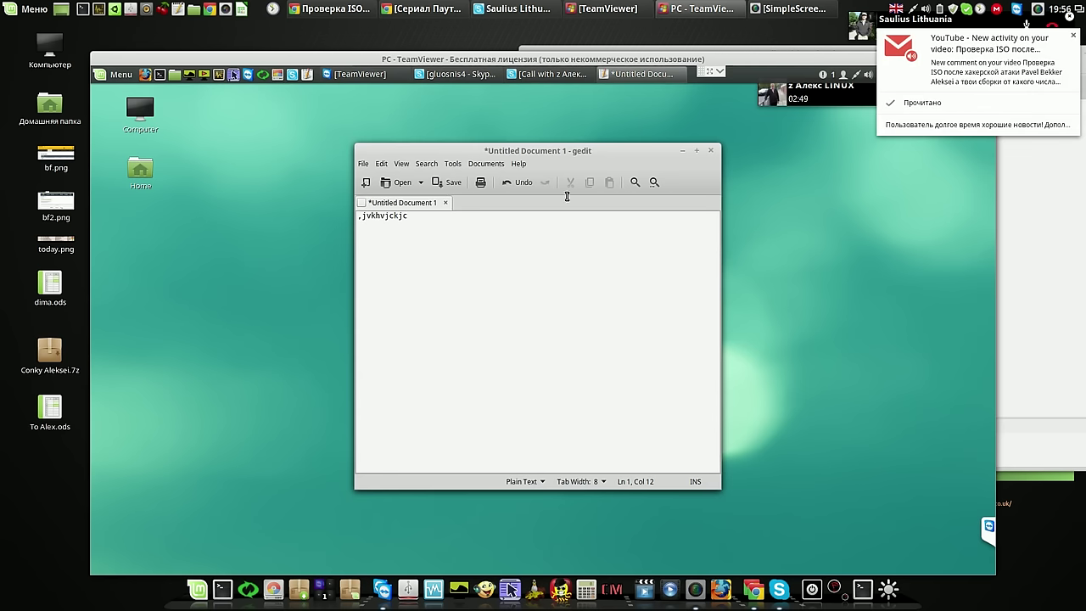
pyautogui.click(454, 186)
pyautogui.moveTo(472, 182); pyautogui.dragTo(382, 188)
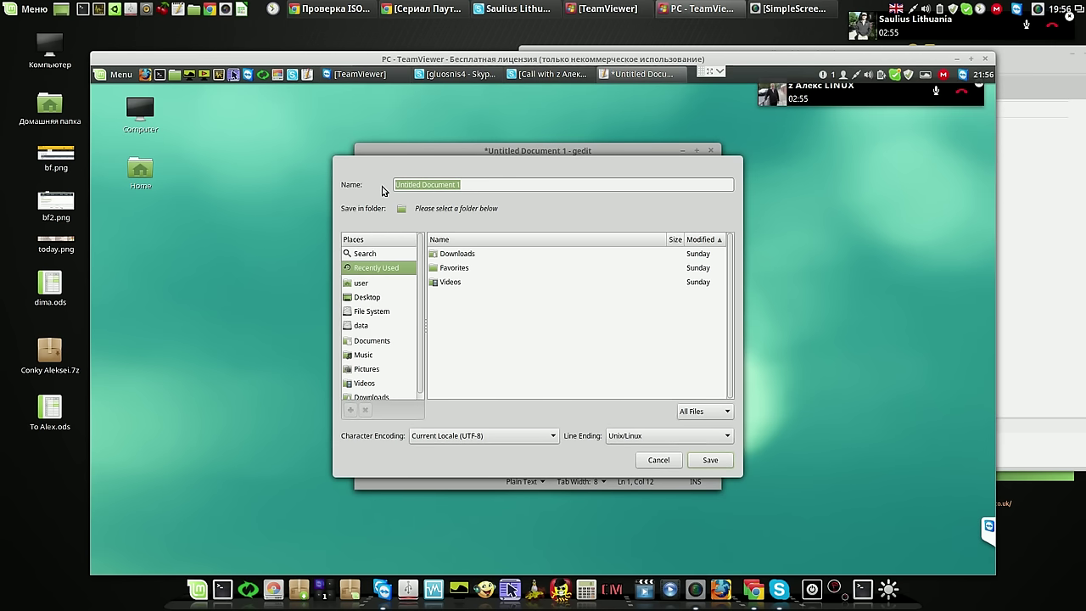
pyautogui.write('aa')
pyautogui.click(701, 461)
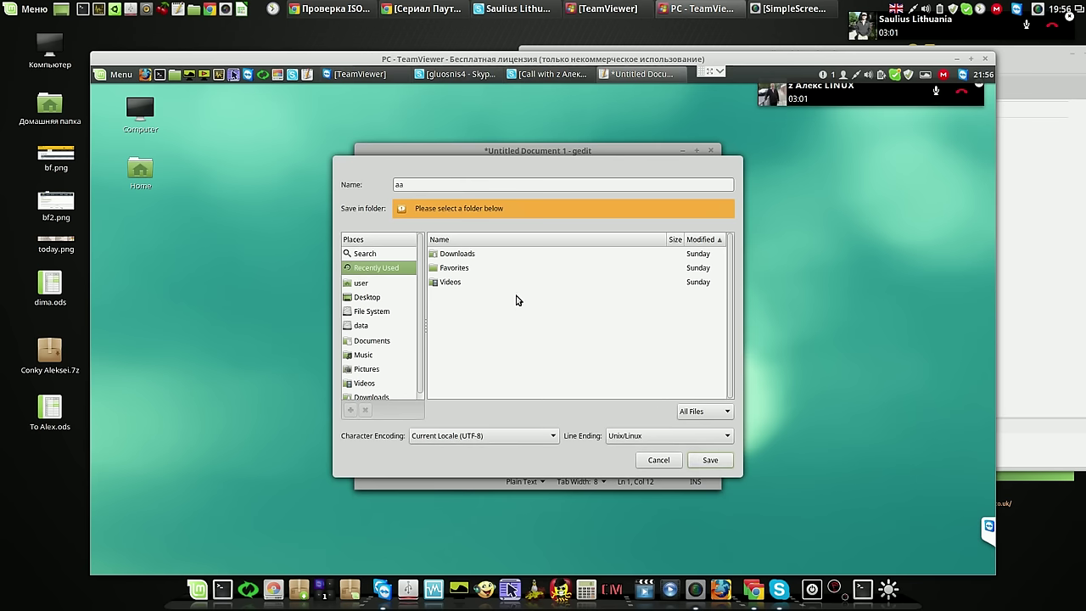
pyautogui.click(364, 298)
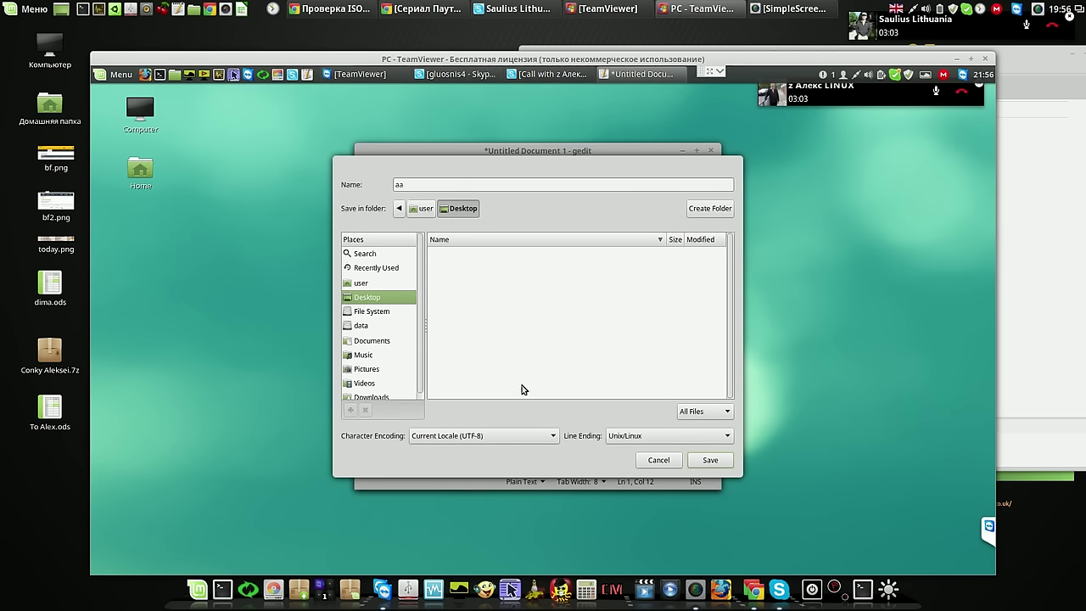
pyautogui.click(710, 460)
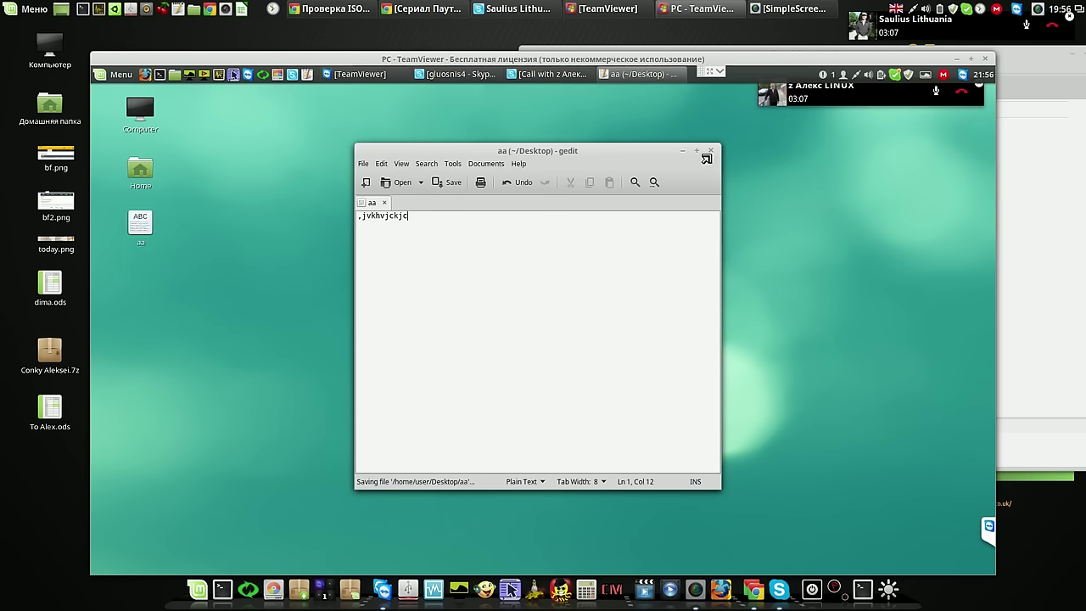
pyautogui.click(711, 153)
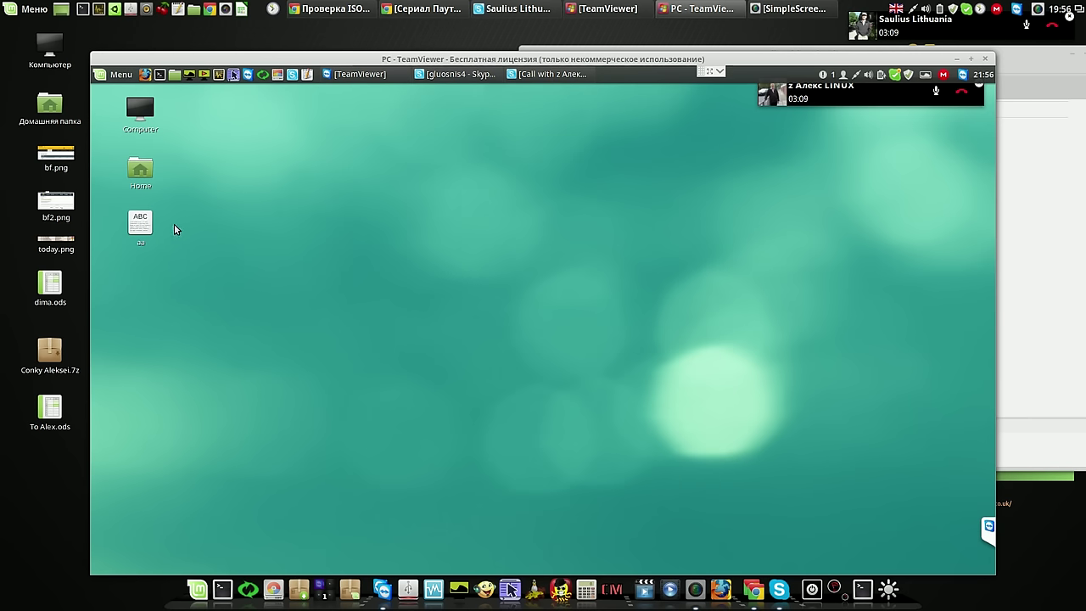
# Copy the aa file, mount the data drive from Nemo's Devices sidebar, then close the window
pyautogui.rightClick(145, 228)
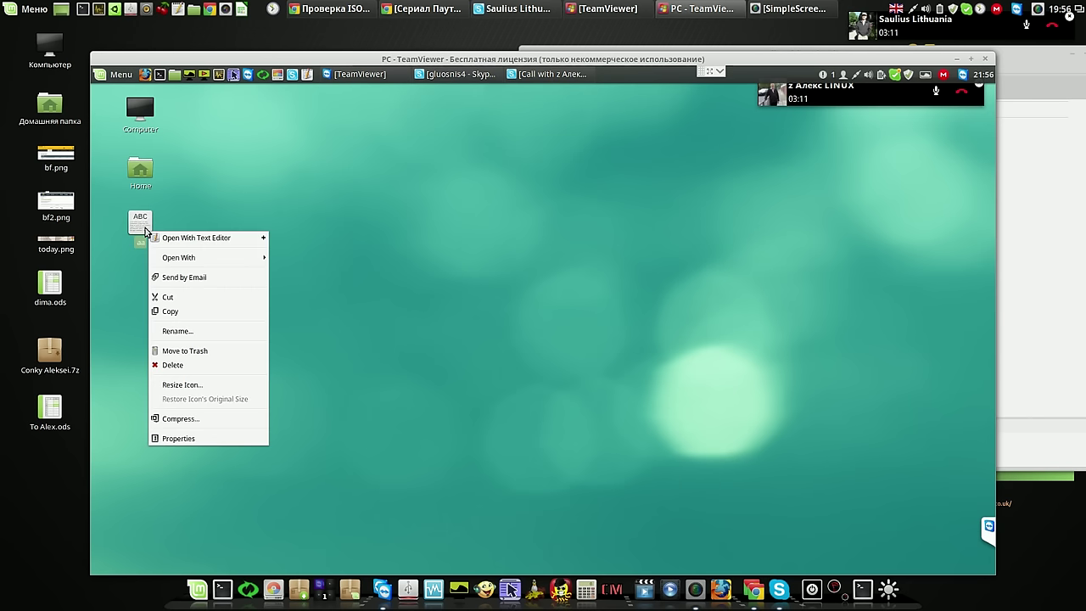
pyautogui.click(190, 313)
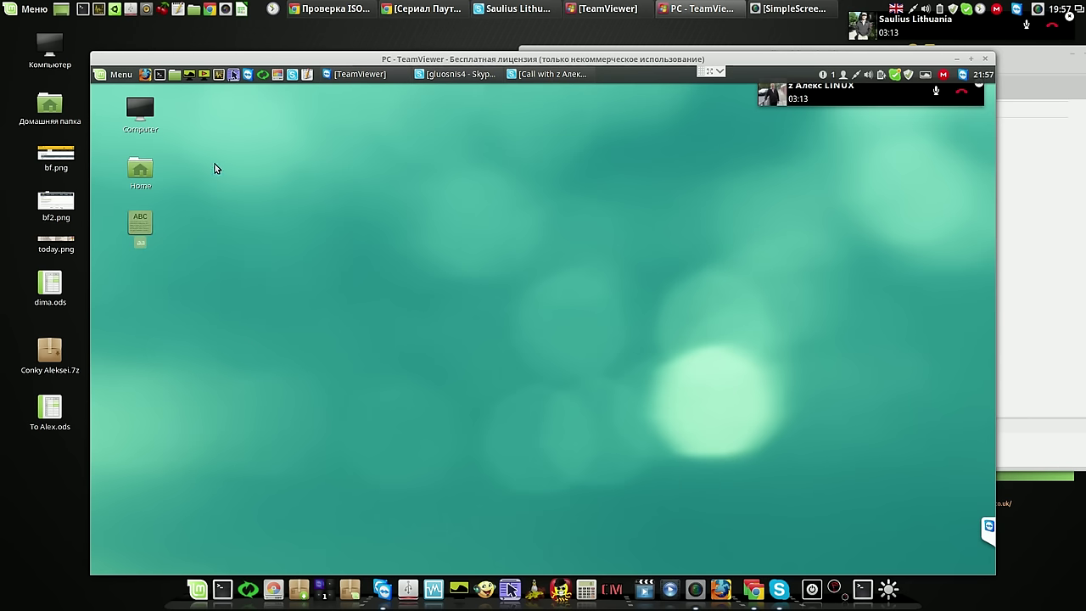
pyautogui.press('super+e')
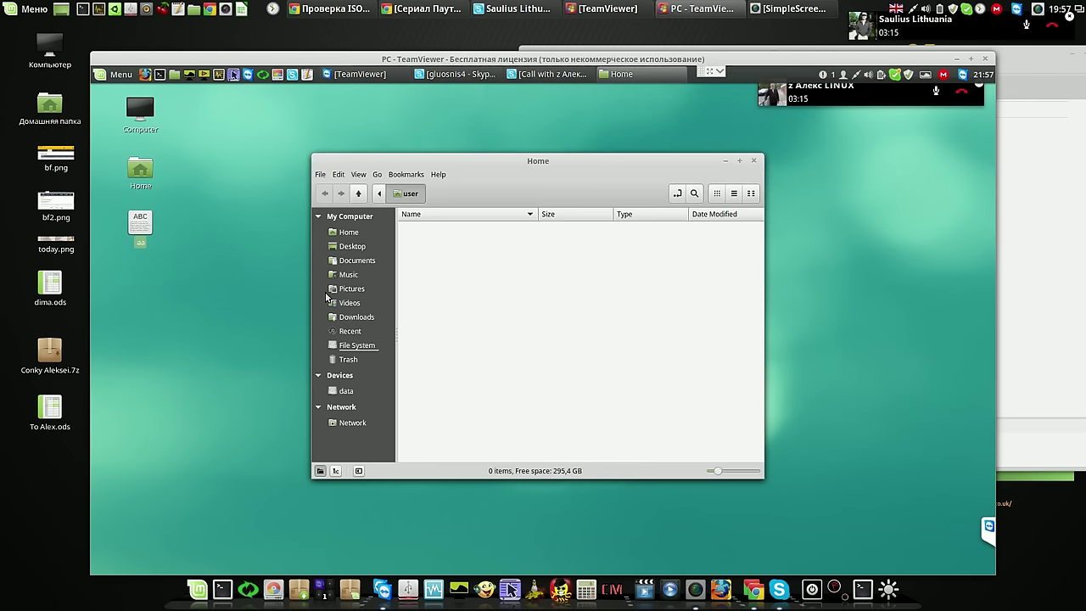
pyautogui.click(352, 392)
pyautogui.rightClick(485, 283)
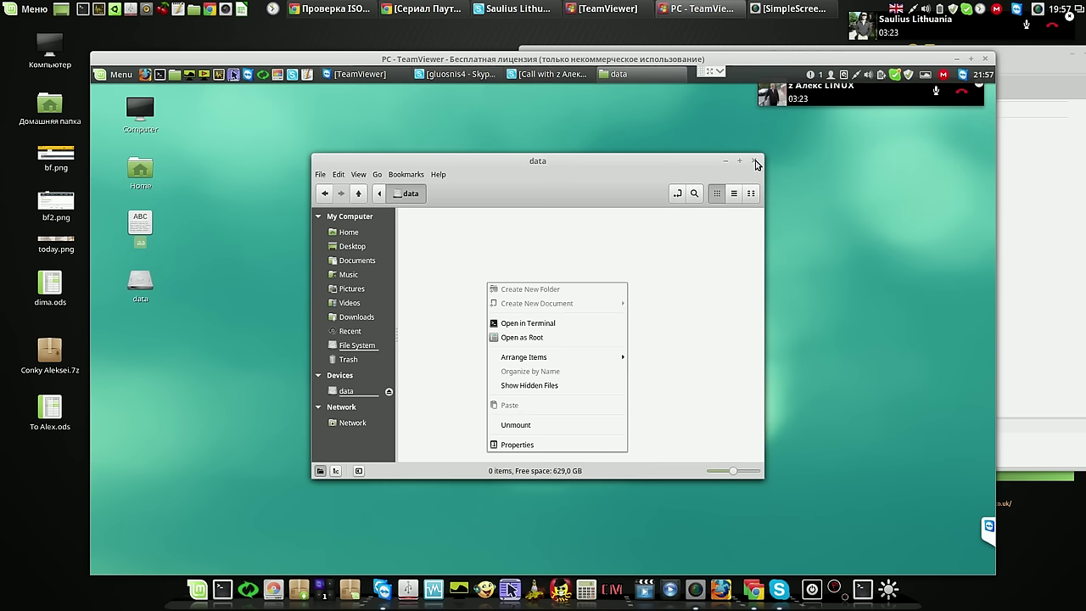
pyautogui.click(755, 162)
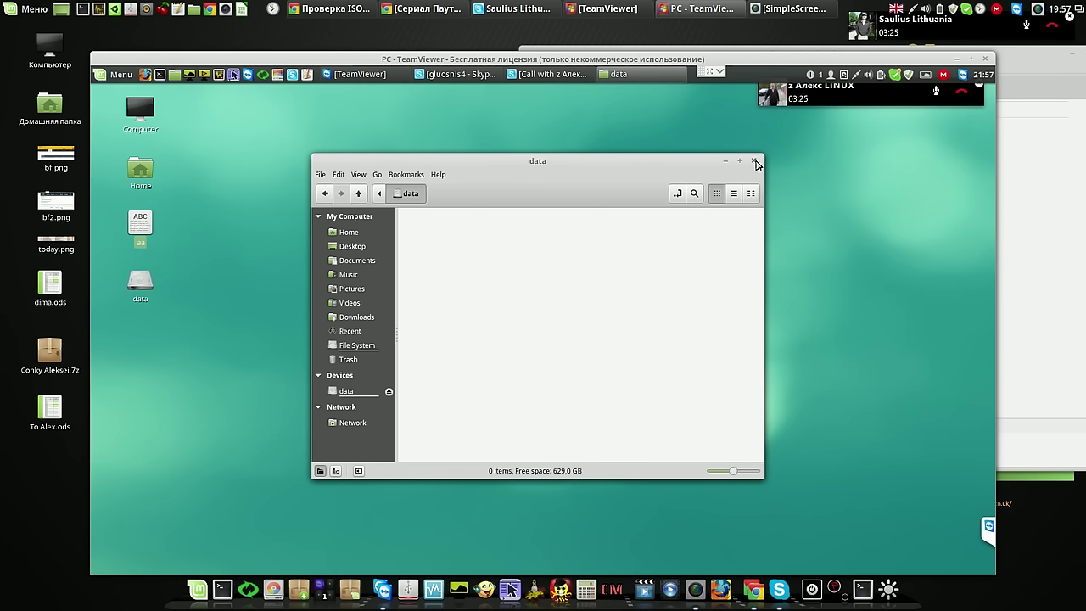
pyautogui.click(756, 162)
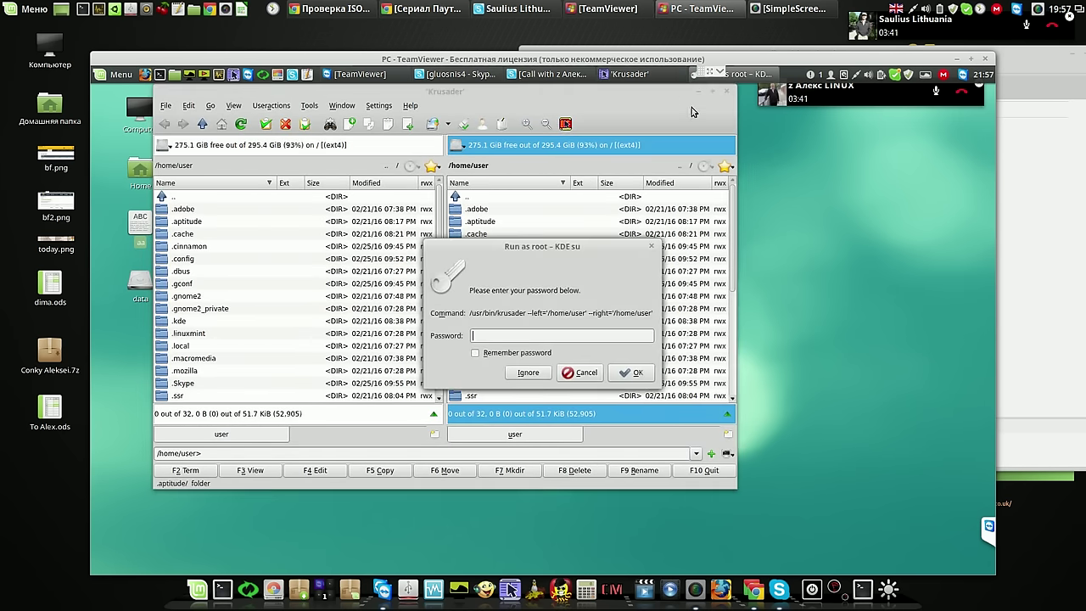
# Run Krusader as root and point its right panel at the mounted data drive
pyautogui.write('*')
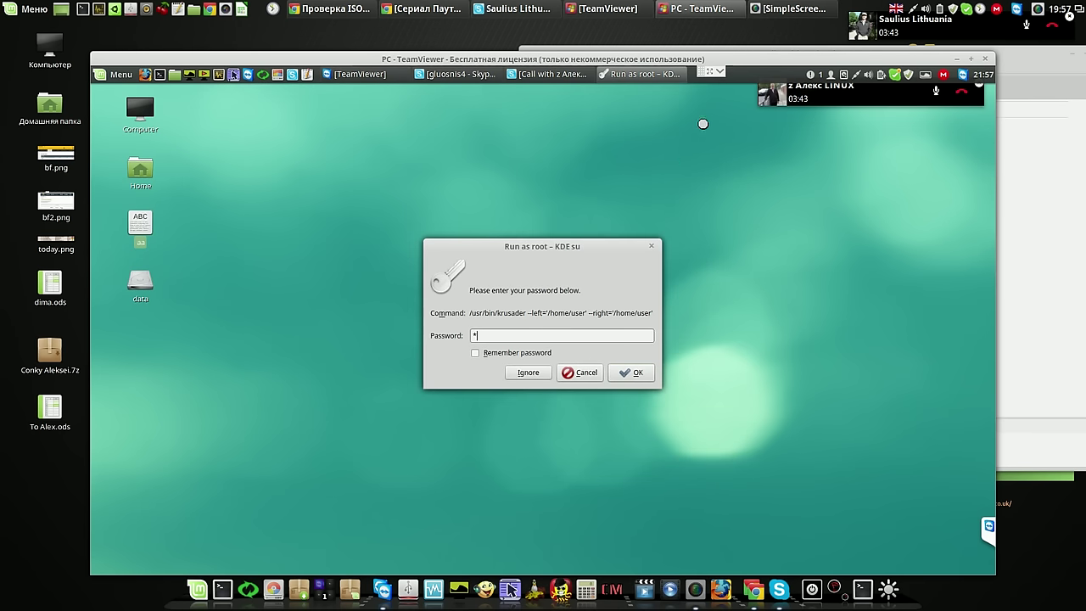
pyautogui.click(620, 374)
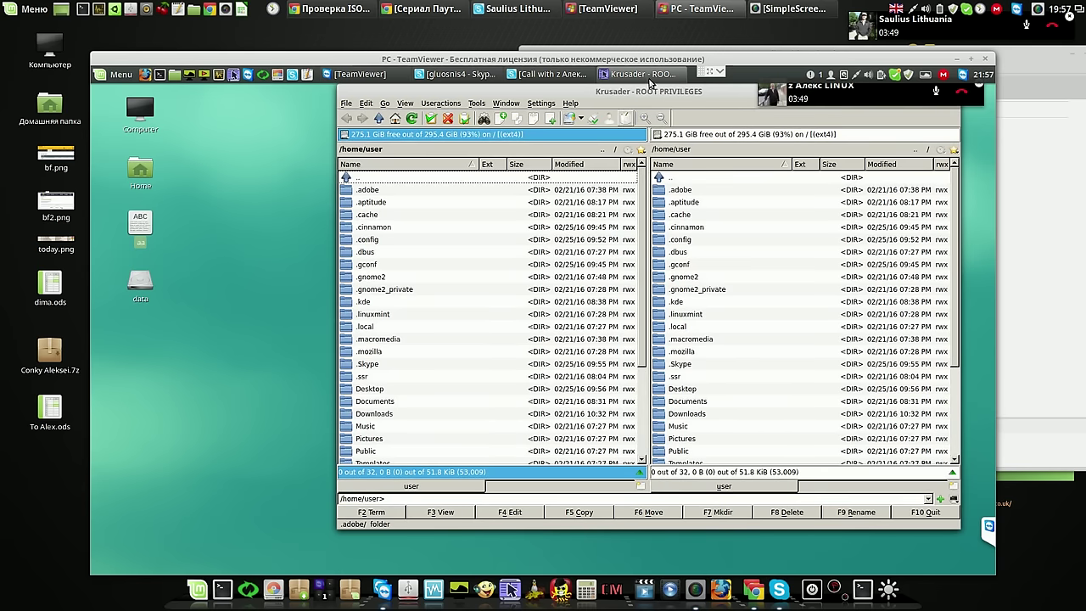
pyautogui.moveTo(648, 93); pyautogui.dragTo(564, 111)
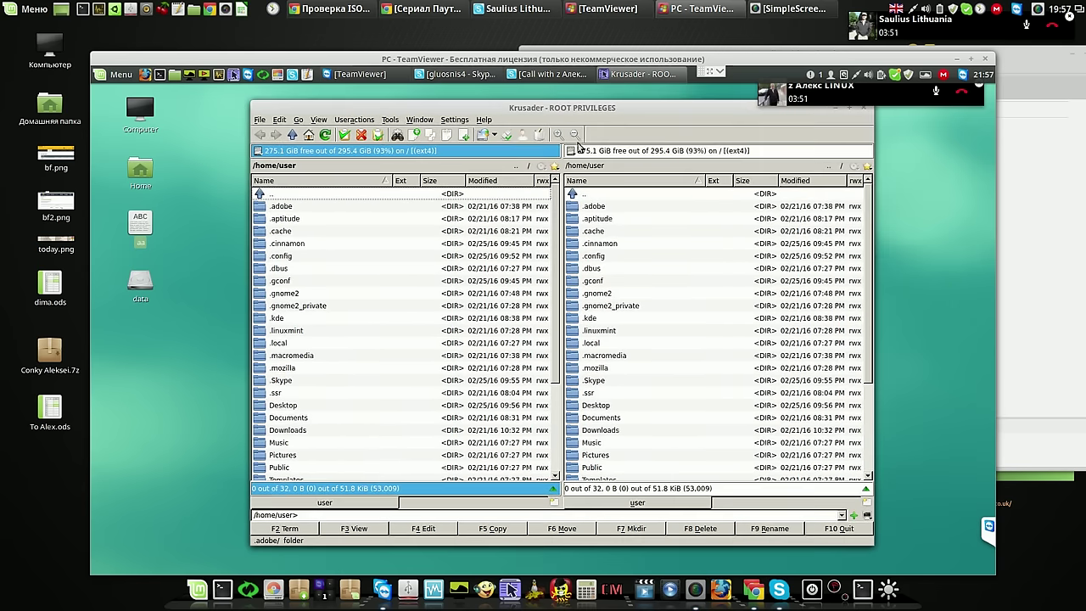
pyautogui.click(571, 151)
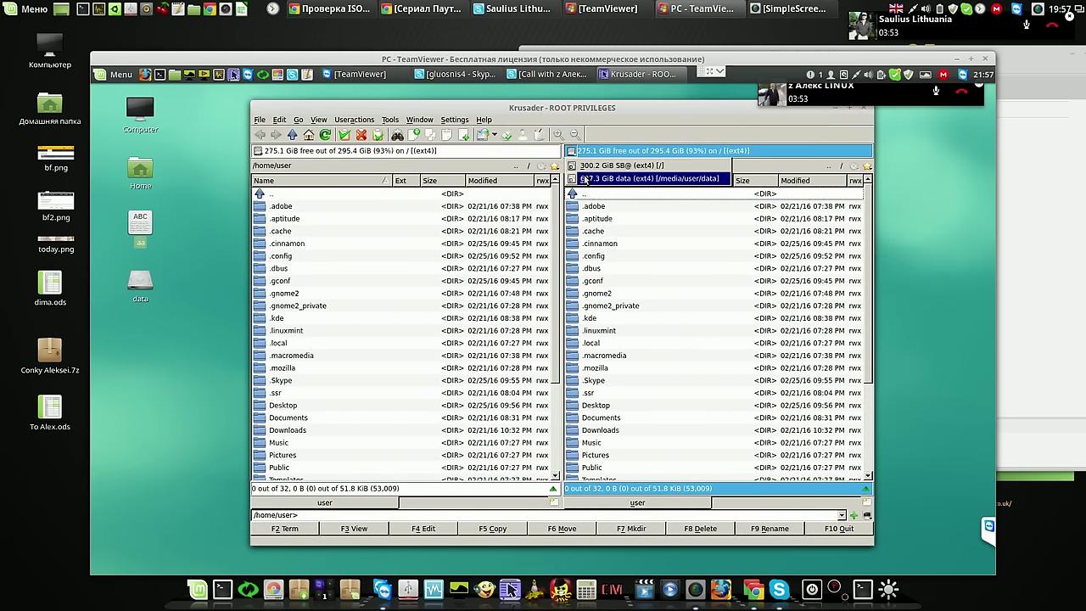
pyautogui.click(584, 180)
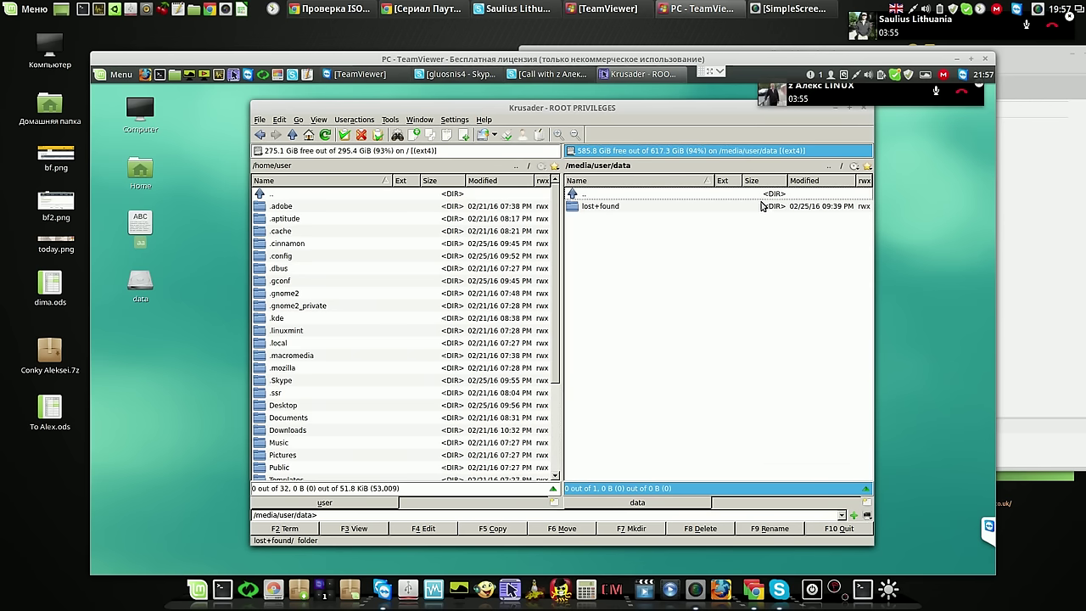
# Delete lost+found, climb up to /media/user, and bring up actions for the data folder
pyautogui.click(714, 208)
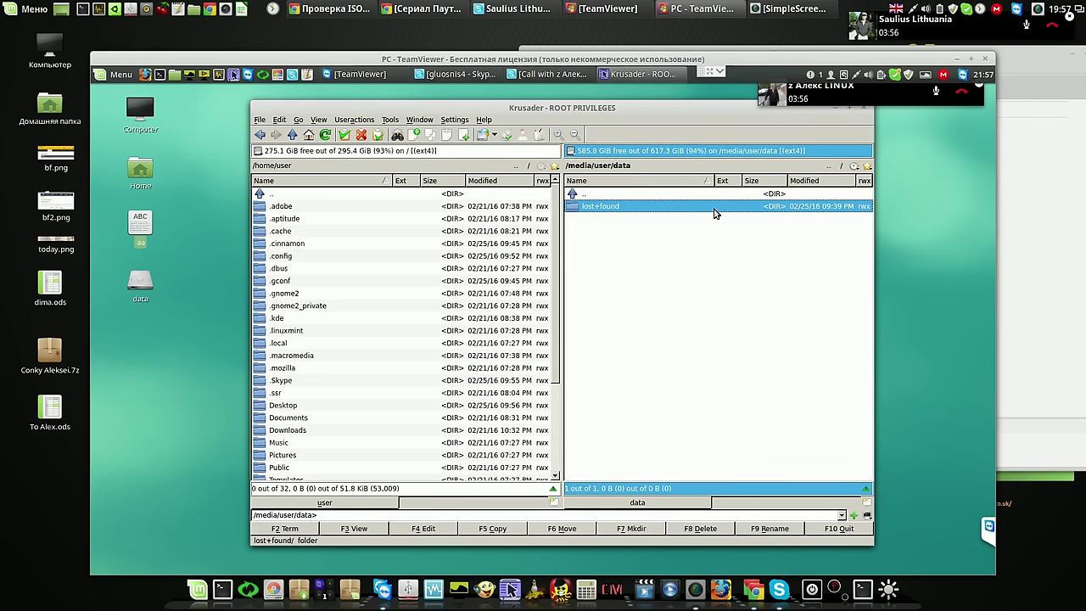
pyautogui.click(700, 531)
pyautogui.click(602, 399)
pyautogui.click(829, 166)
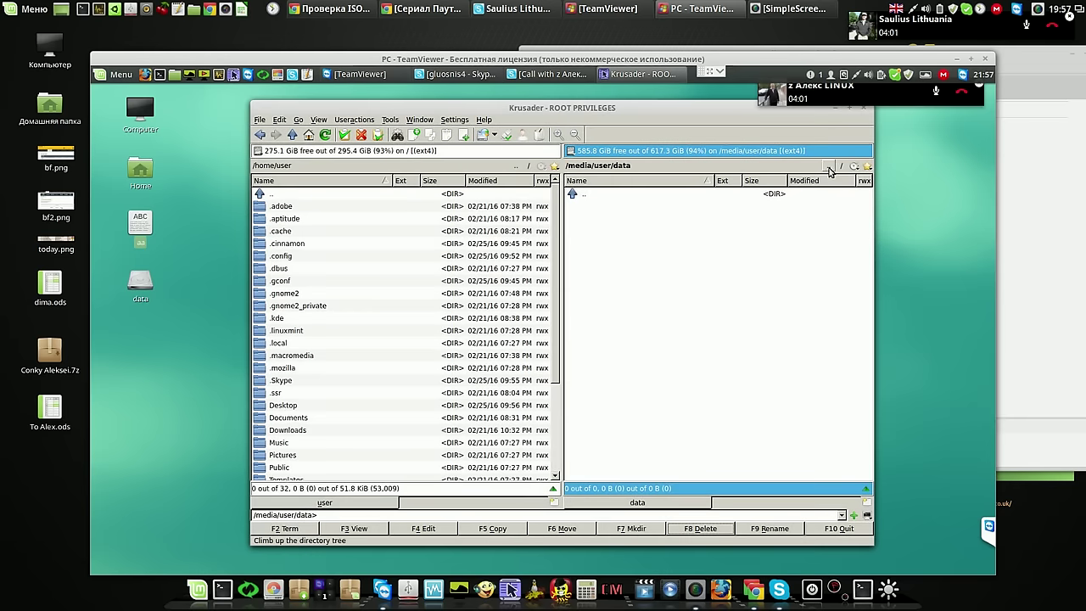
pyautogui.click(575, 210)
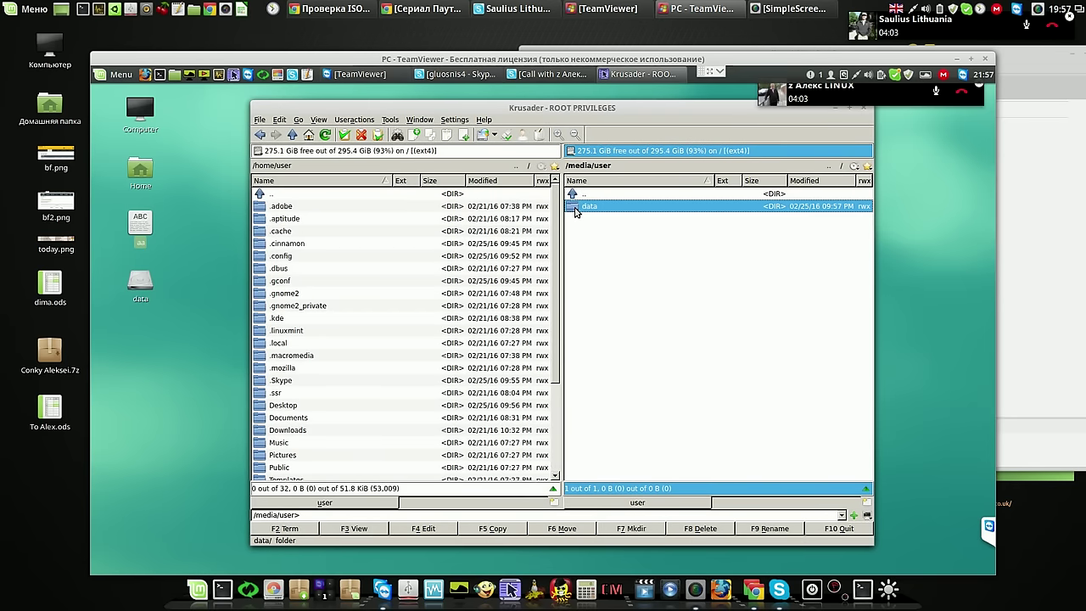
pyautogui.rightClick(575, 209)
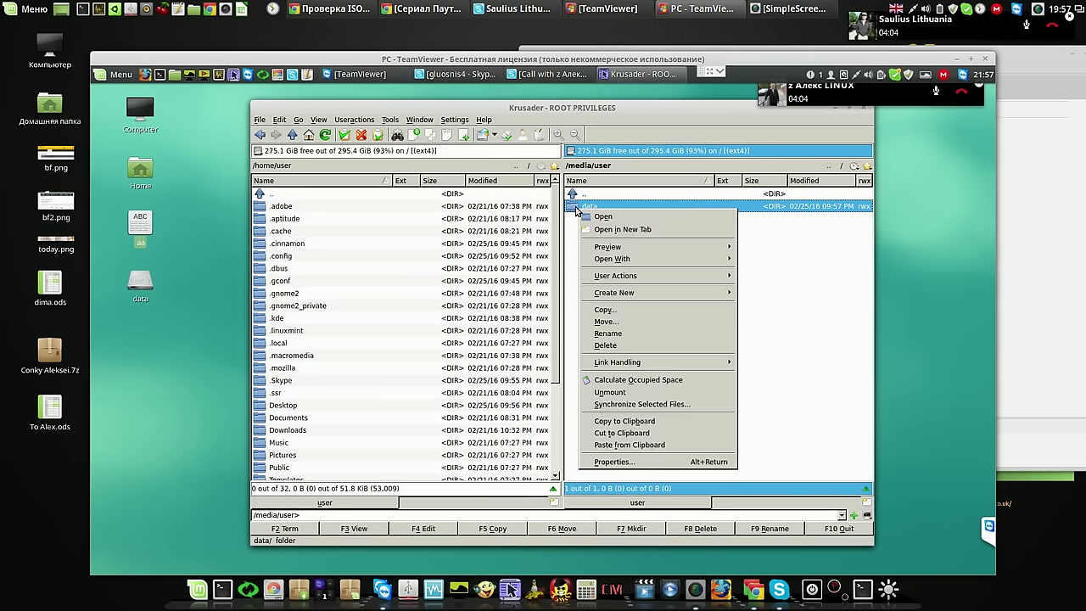
# Give group and others view-and-modify access and set owner and group to user, recursively
pyautogui.click(611, 462)
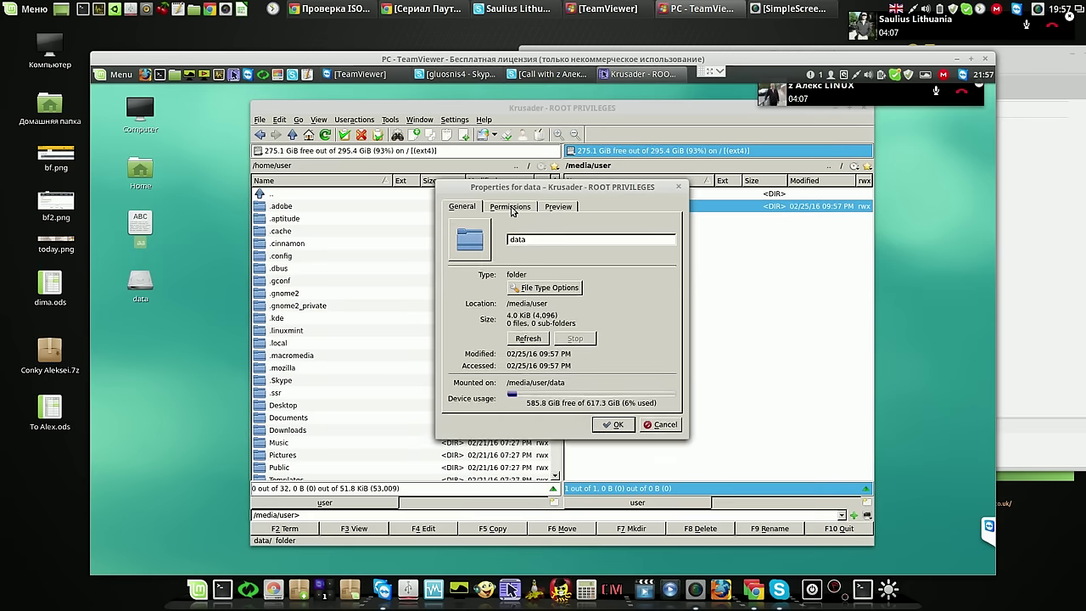
pyautogui.click(512, 208)
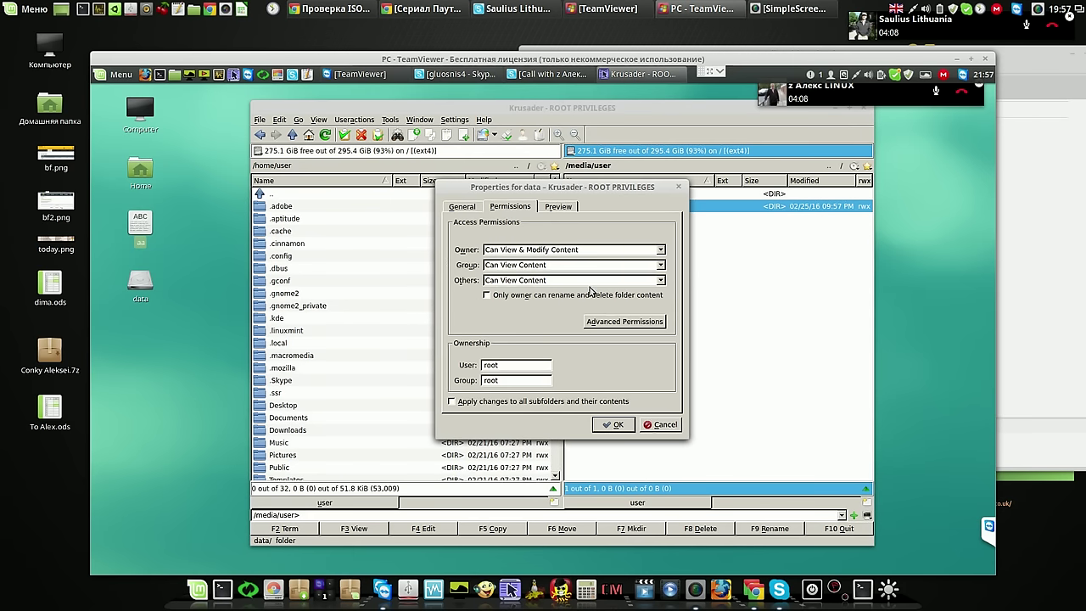
pyautogui.click(660, 266)
pyautogui.click(642, 292)
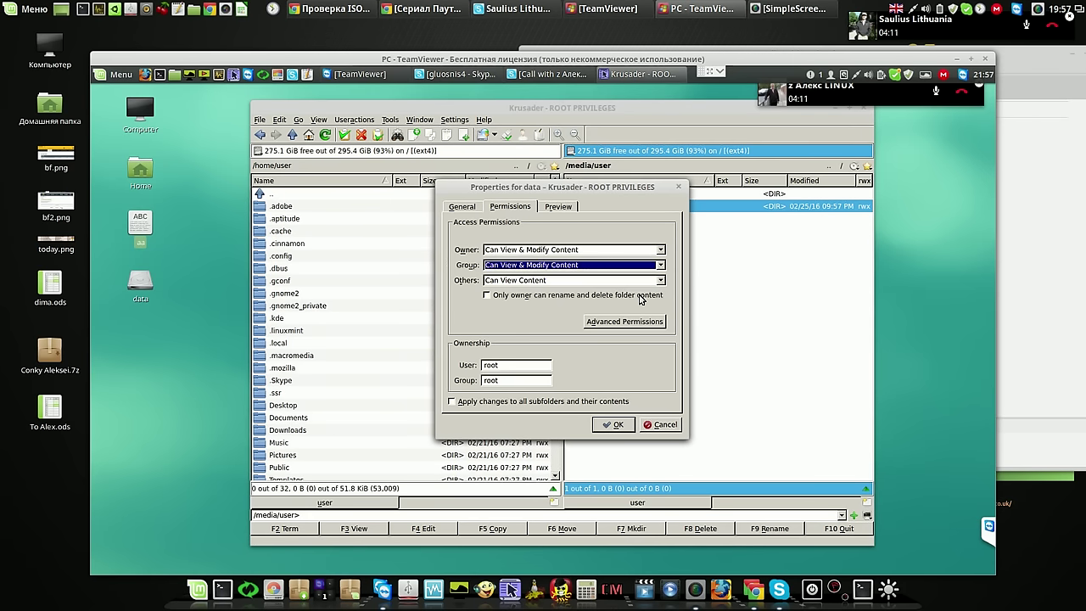
pyautogui.click(659, 283)
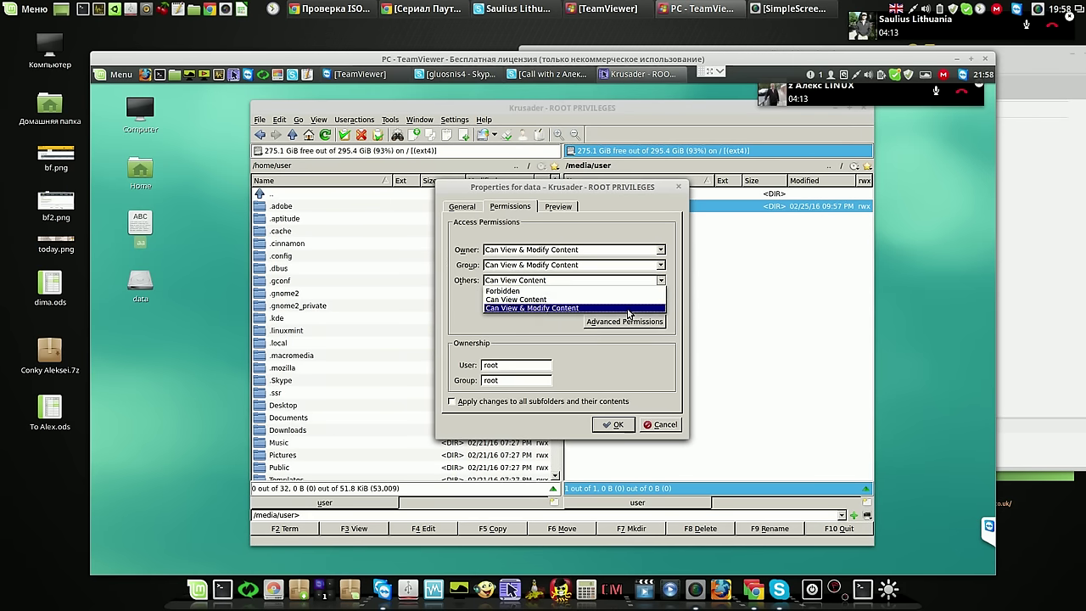
pyautogui.click(629, 312)
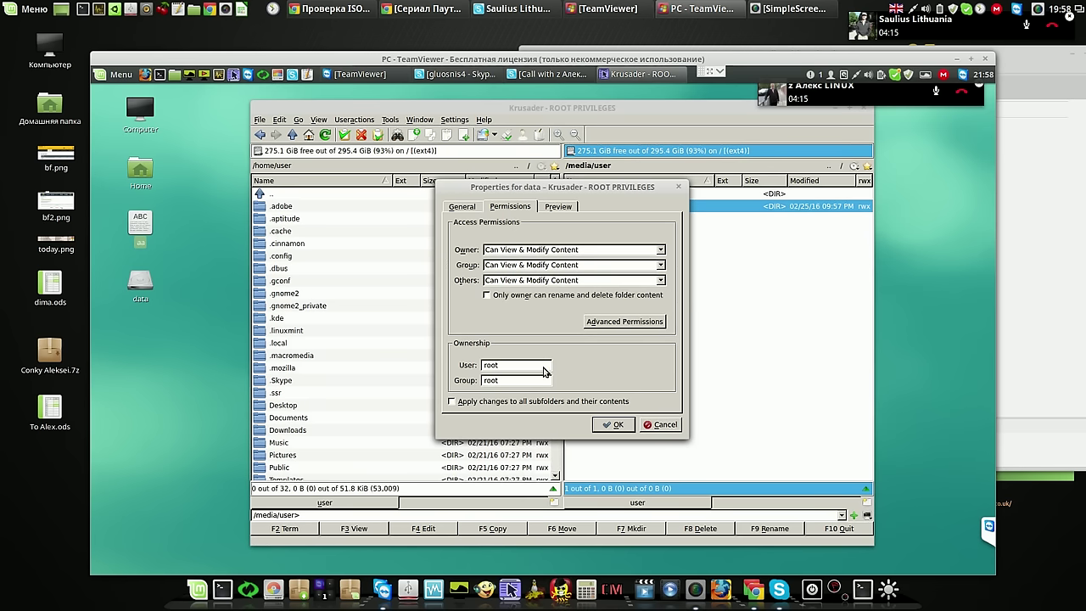
pyautogui.moveTo(509, 367); pyautogui.dragTo(452, 368)
pyautogui.write('user')
pyautogui.press('Tab')
pyautogui.write('use')
pyautogui.click(452, 403)
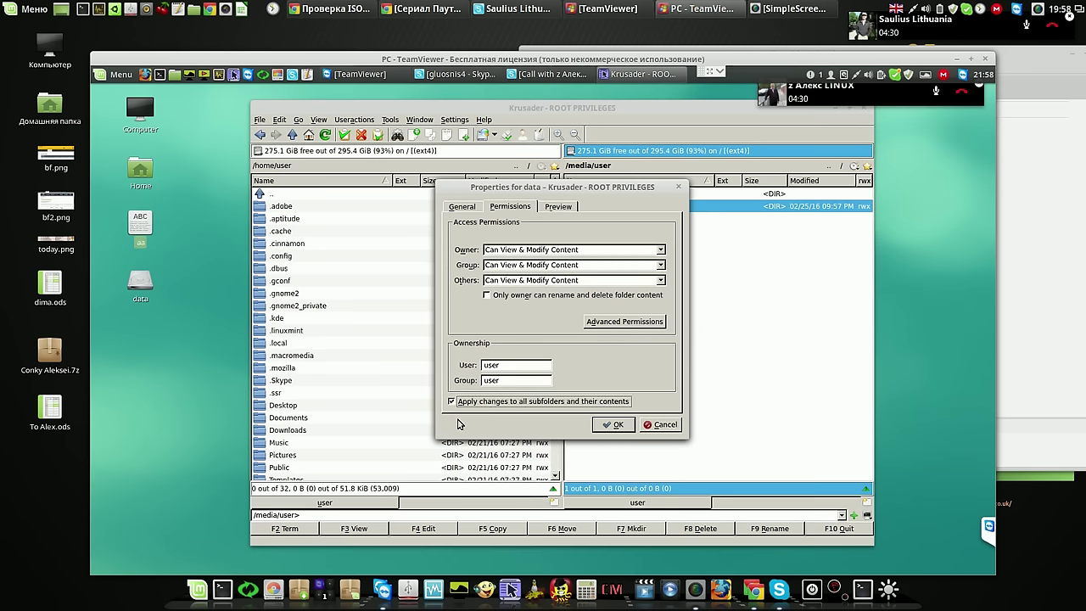
pyautogui.click(618, 425)
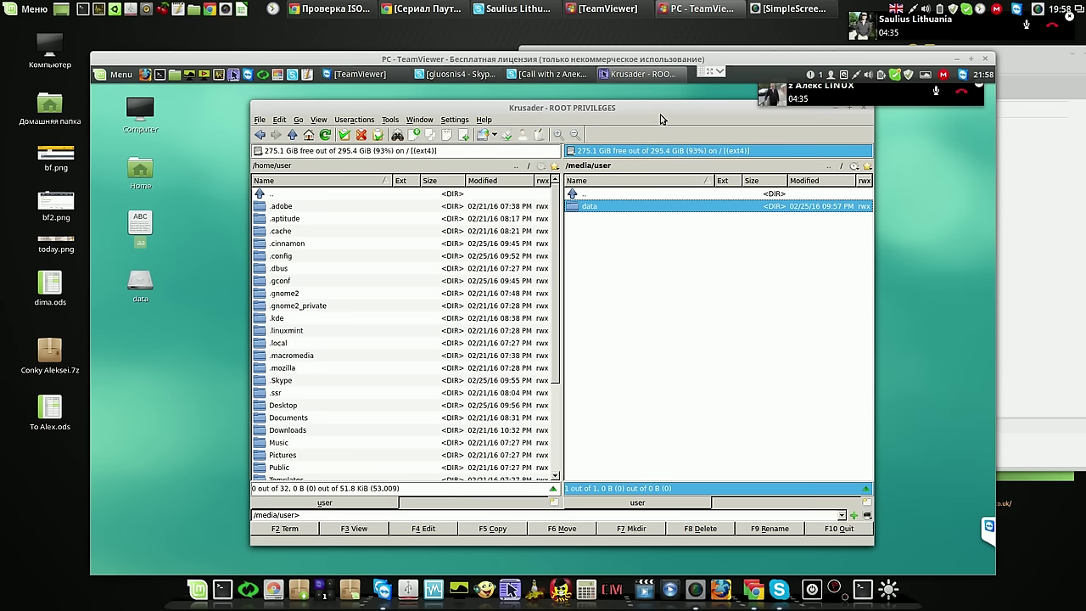
# Close the Skype call mini-window, then move Krusader left and make it shorter
pyautogui.click(869, 104)
pyautogui.click(815, 139)
pyautogui.moveTo(863, 98); pyautogui.dragTo(736, 129)
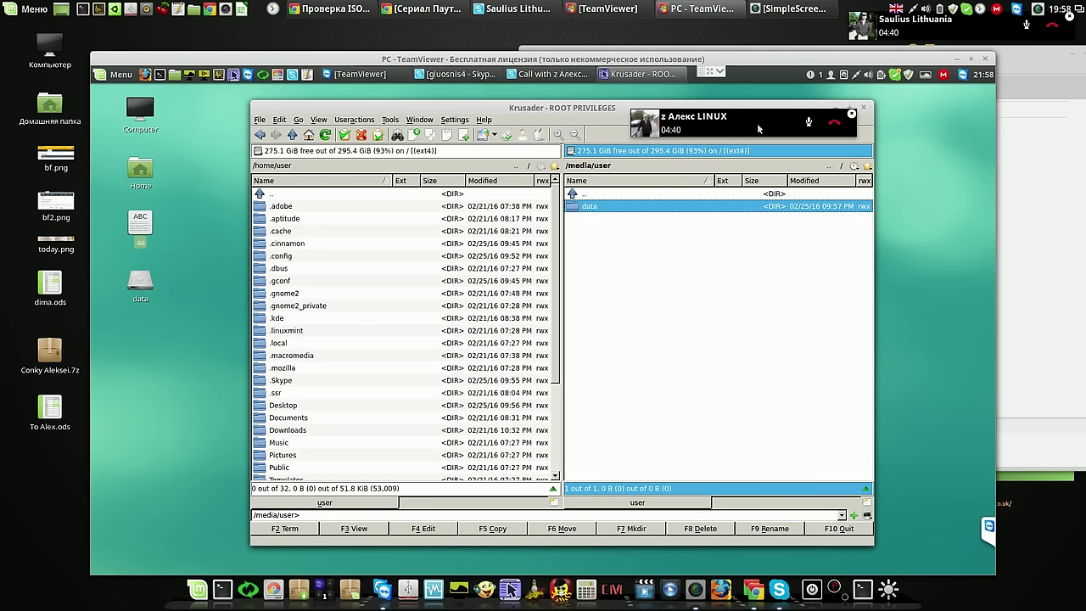
pyautogui.click(851, 115)
pyautogui.moveTo(723, 113); pyautogui.dragTo(639, 103)
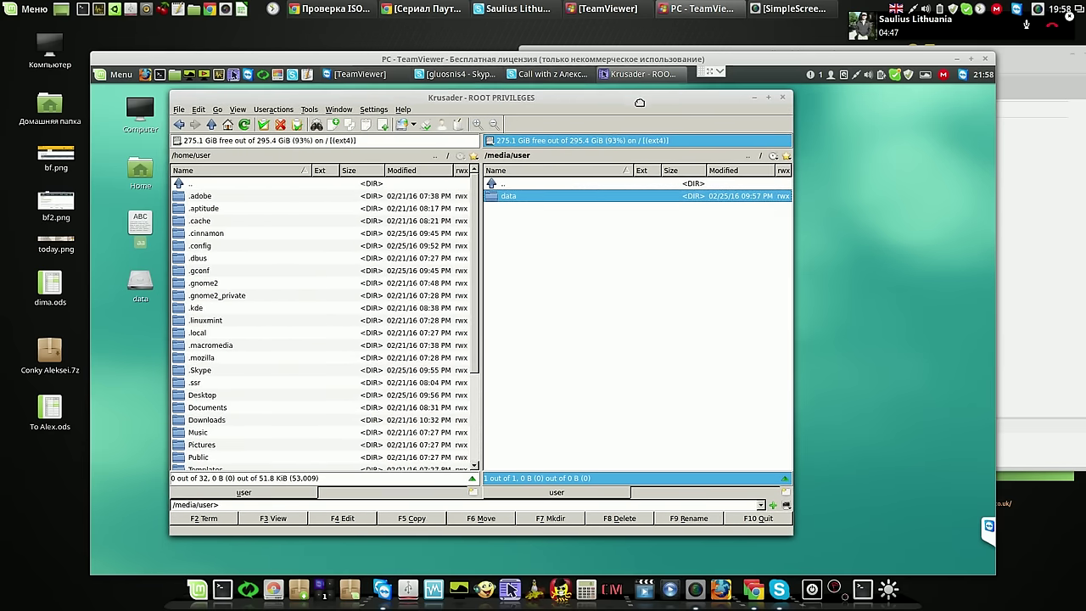
pyautogui.moveTo(788, 526); pyautogui.dragTo(788, 475)
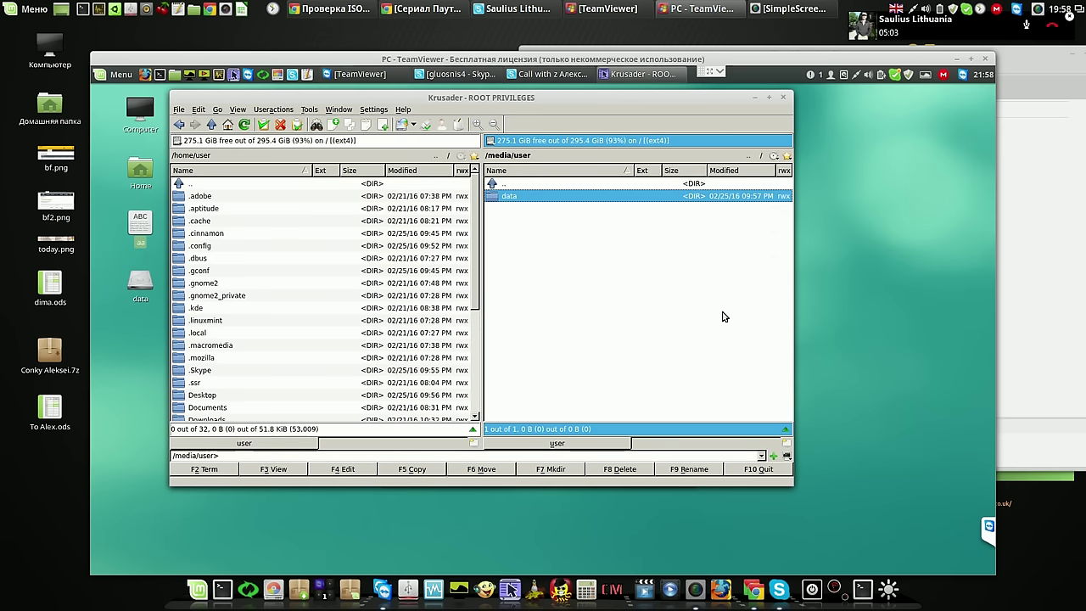
# Reapply the data folder's ownership to all its subfolders and contents
pyautogui.rightClick(513, 197)
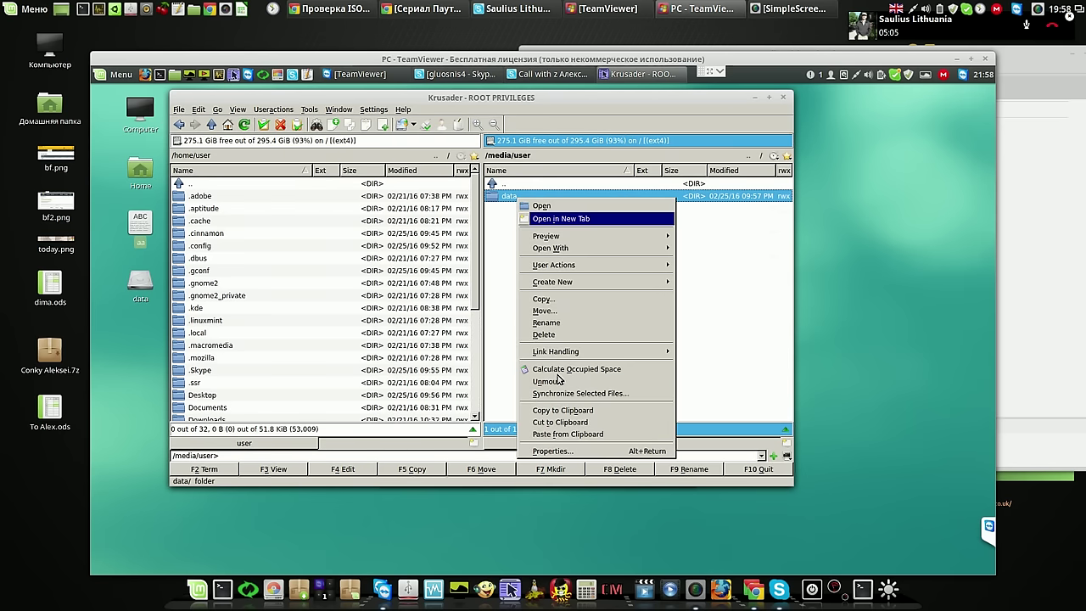
pyautogui.click(553, 451)
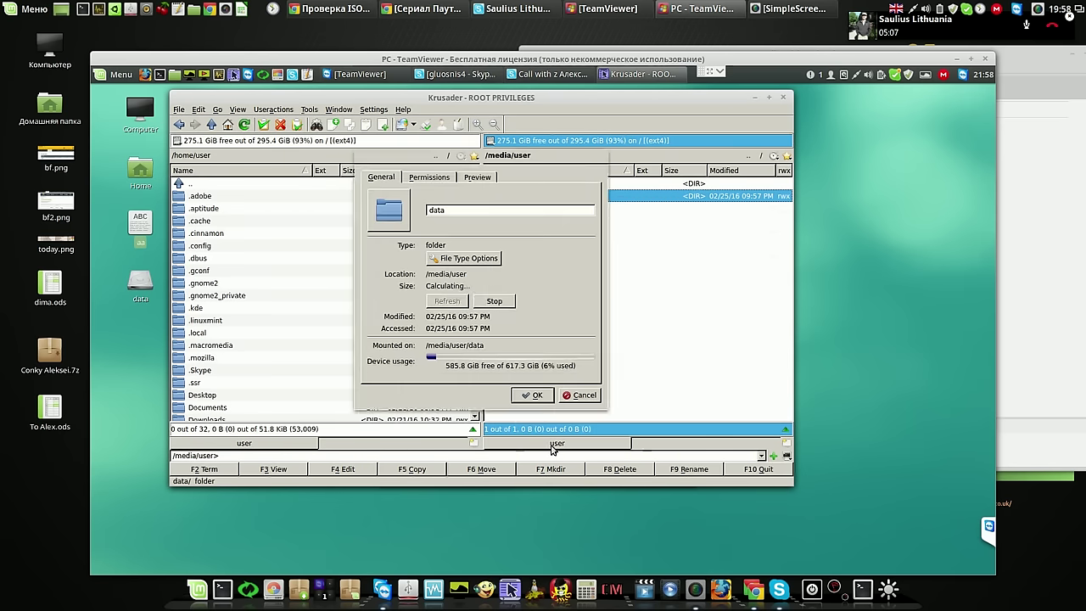
pyautogui.click(431, 177)
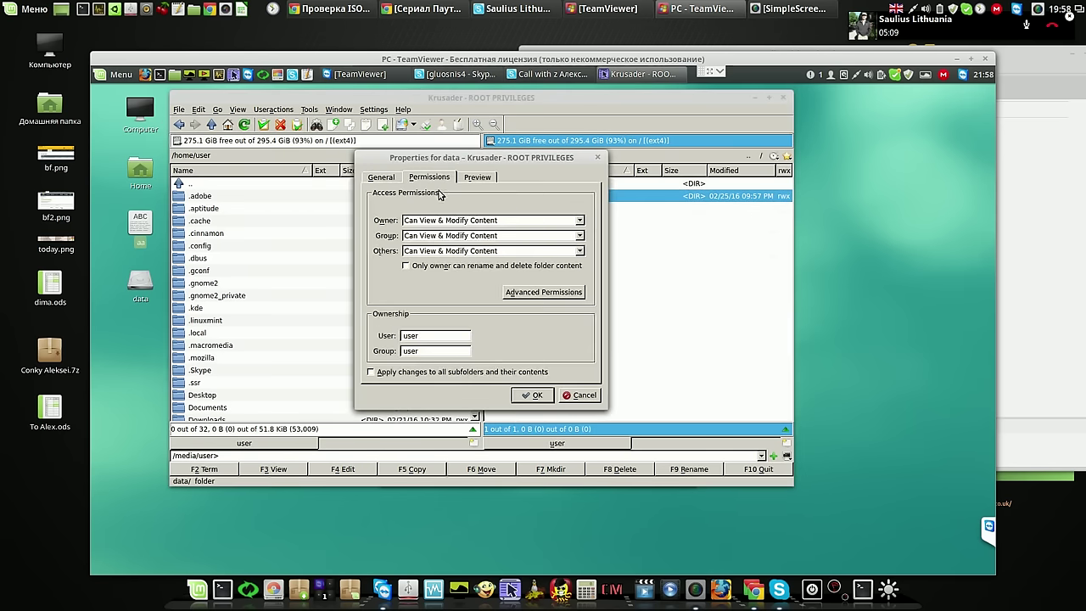
pyautogui.click(372, 373)
pyautogui.click(530, 395)
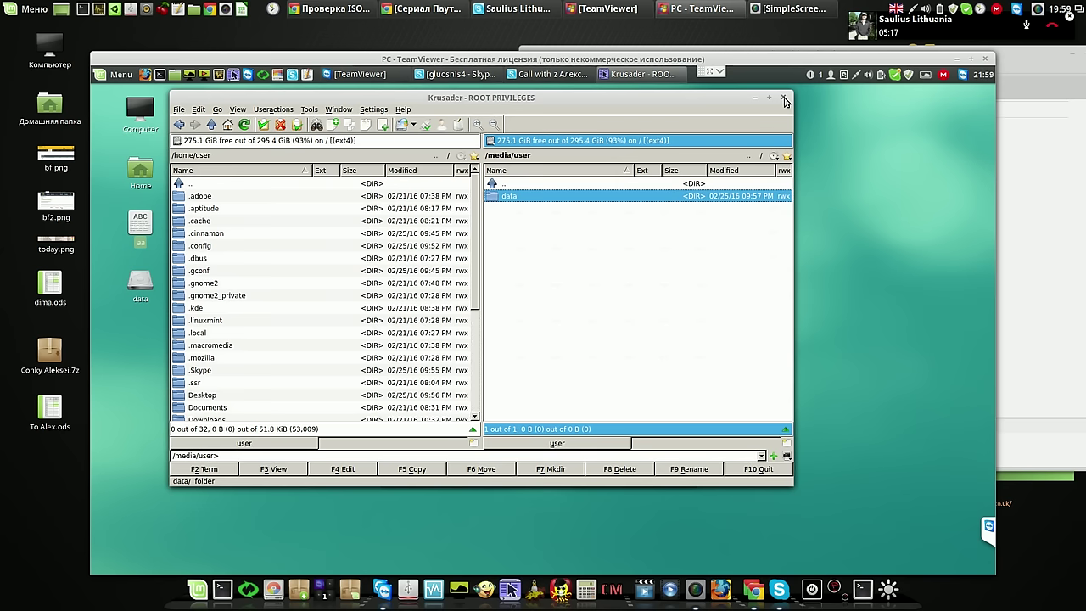
# Close Krusader, minimize the Skype call, and copy the aa file from the desktop
pyautogui.click(785, 99)
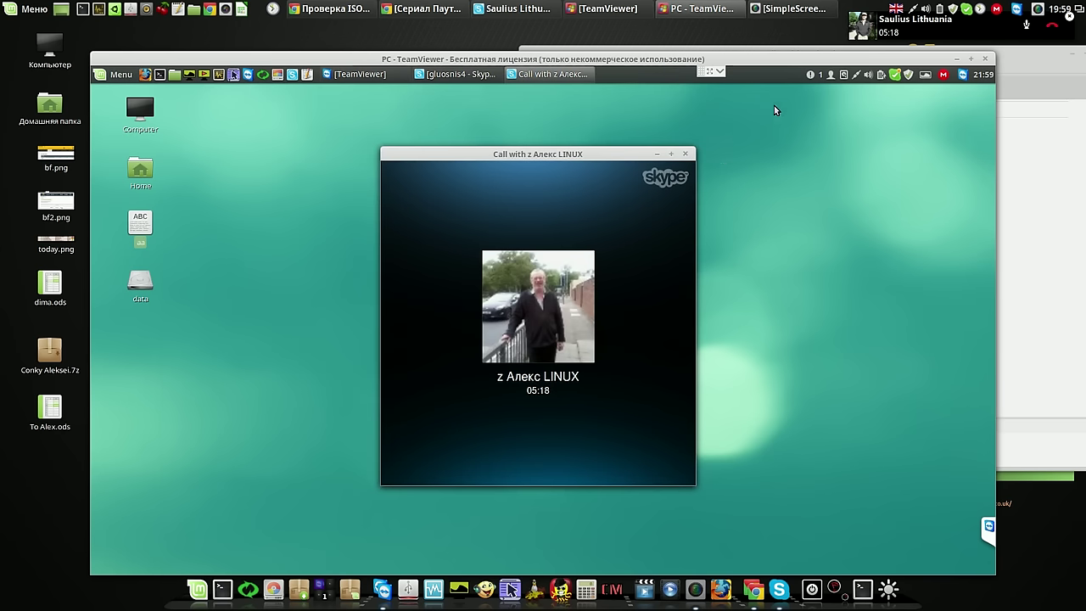
pyautogui.click(657, 154)
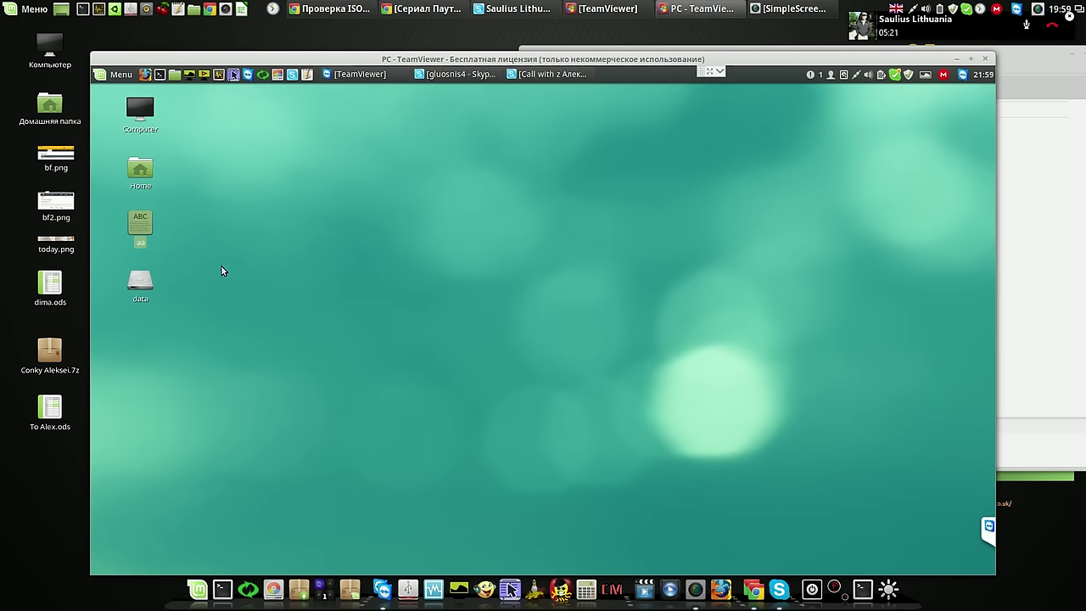
pyautogui.rightClick(148, 223)
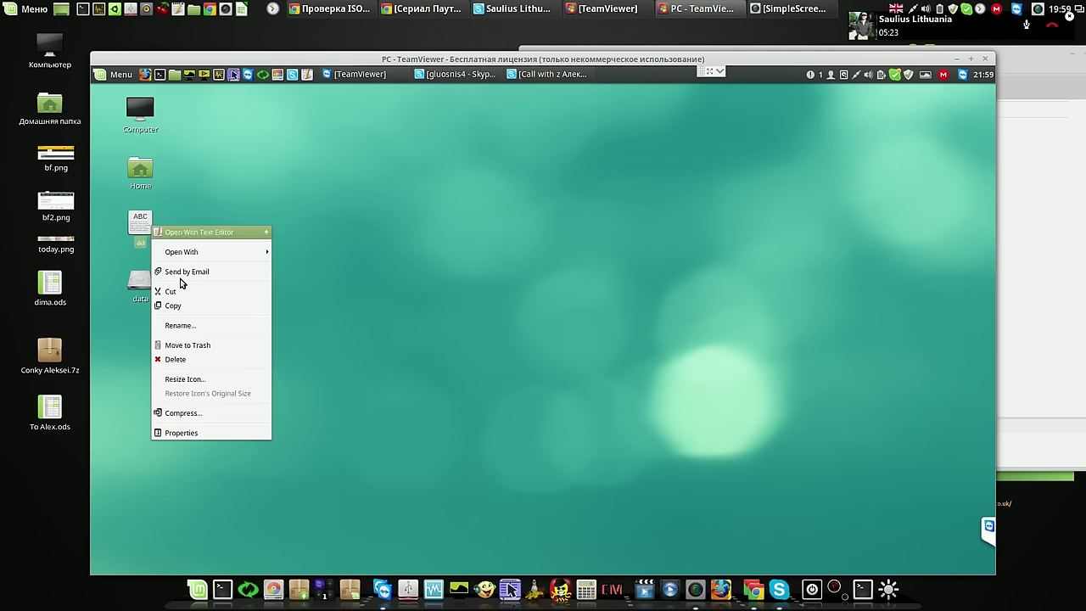
pyautogui.click(179, 307)
# Paste aa into the empty data drive folder and close that window
pyautogui.doubleClick(143, 287)
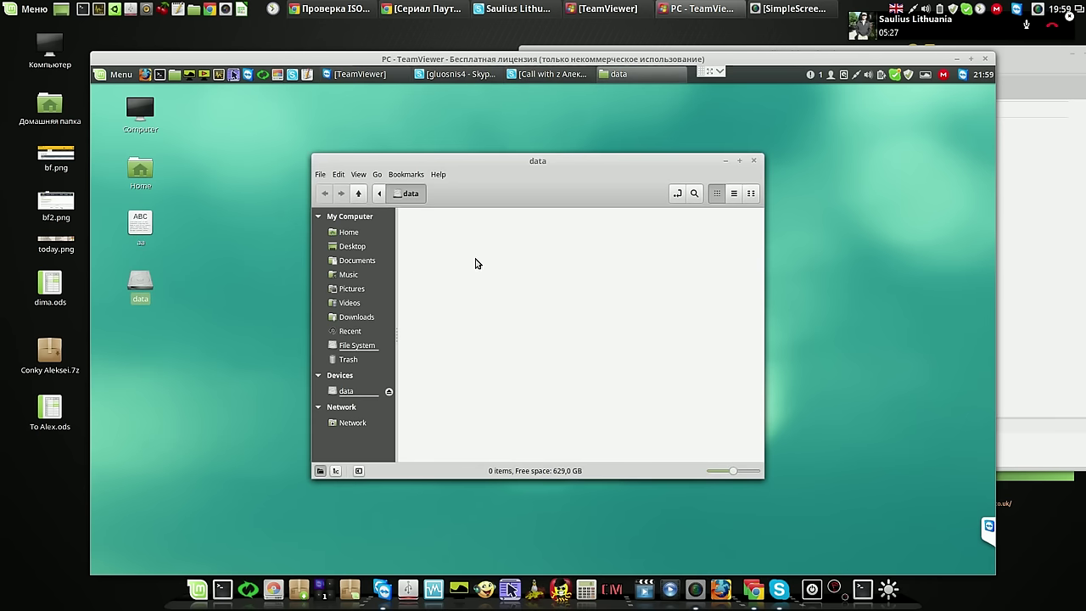
pyautogui.rightClick(475, 263)
pyautogui.click(507, 386)
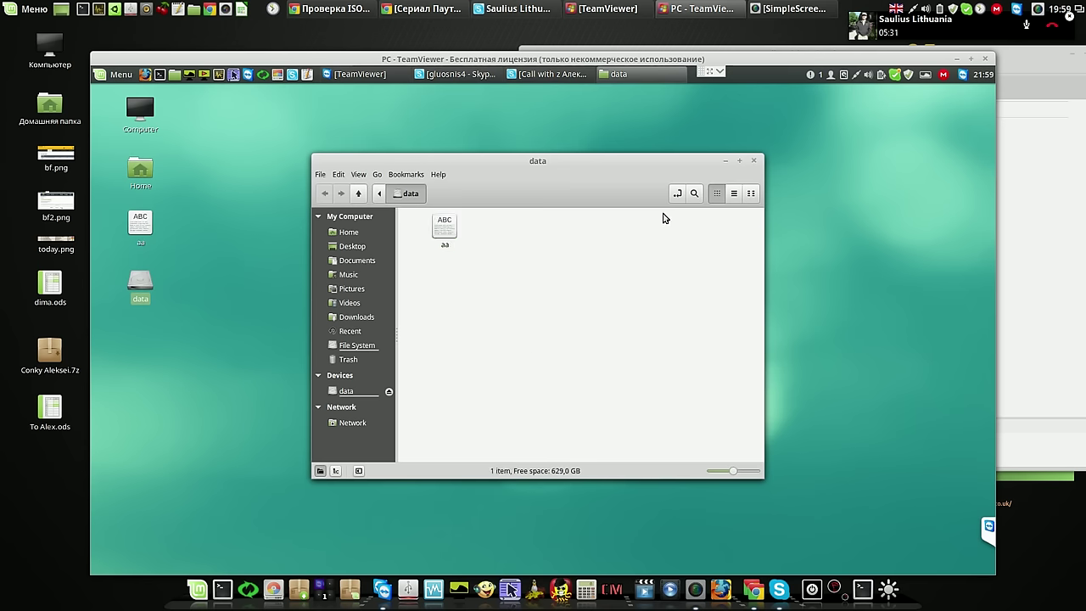
pyautogui.click(754, 161)
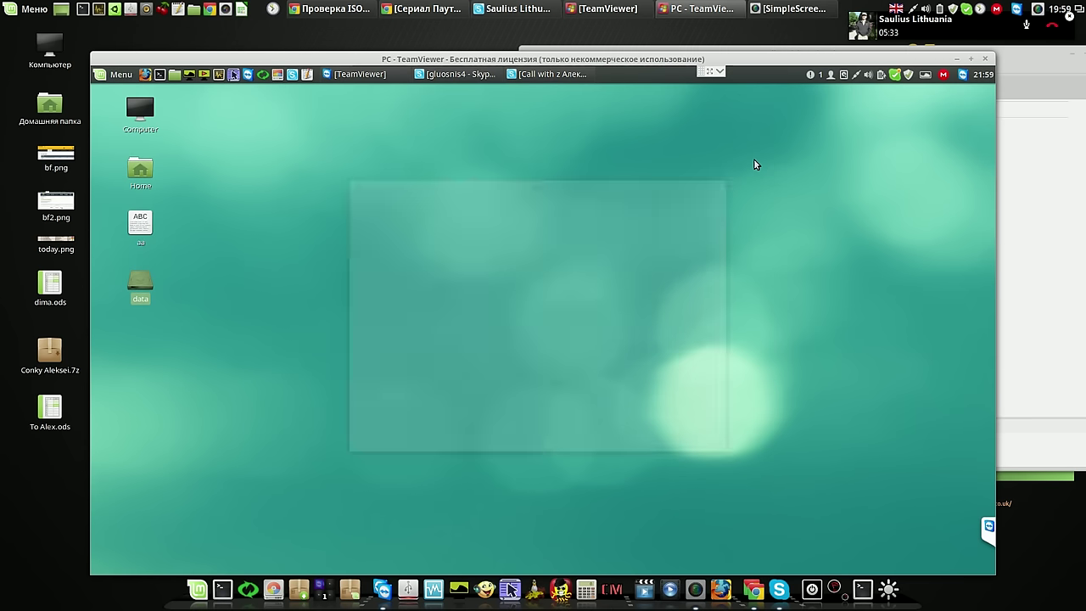
pyautogui.click(281, 77)
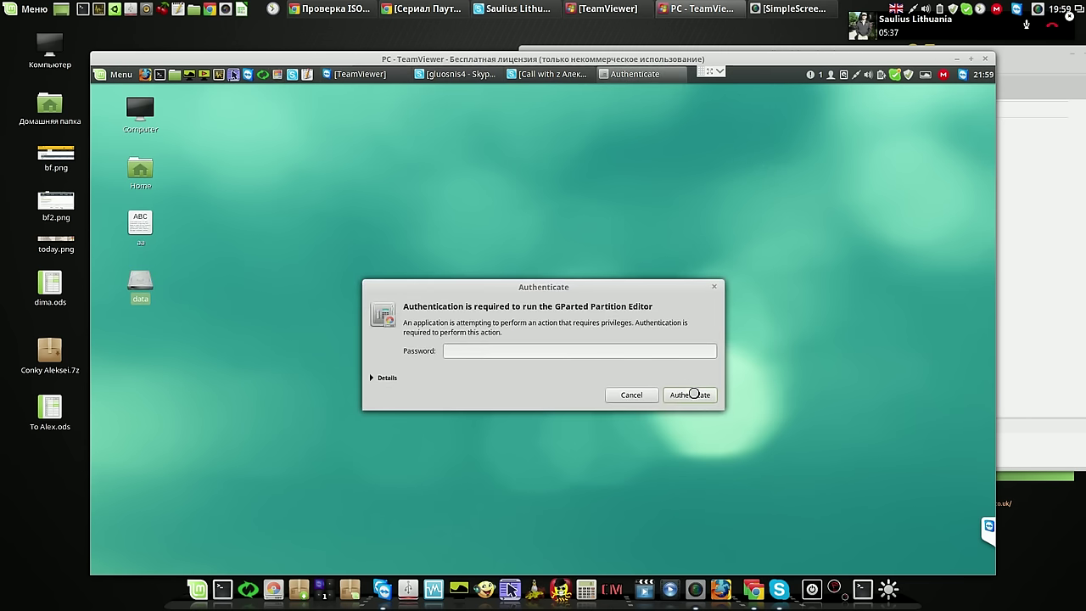
pyautogui.write('a')
pyautogui.click(694, 394)
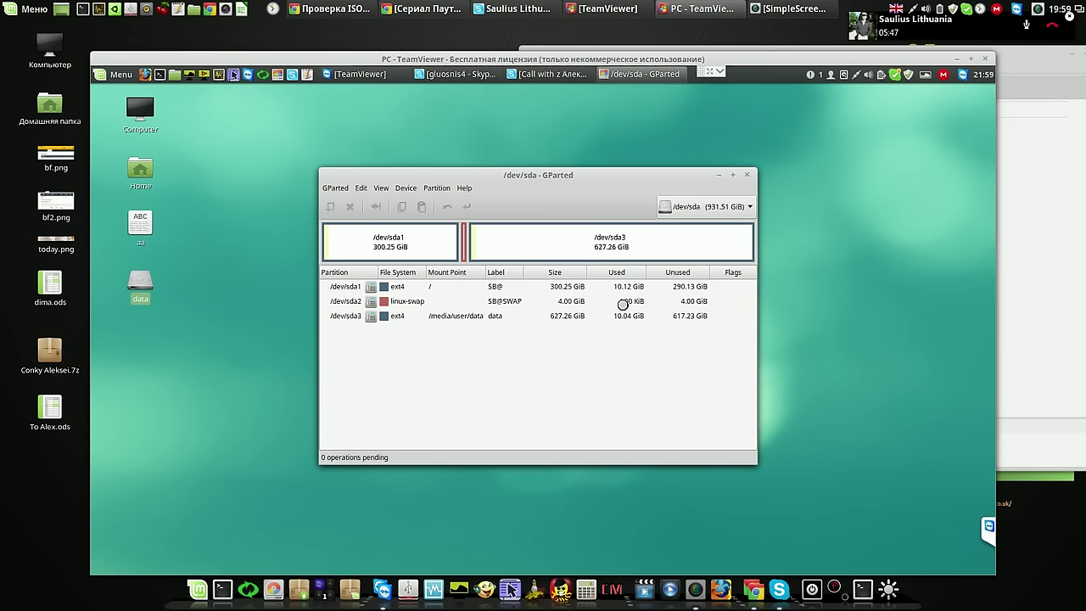
pyautogui.click(743, 174)
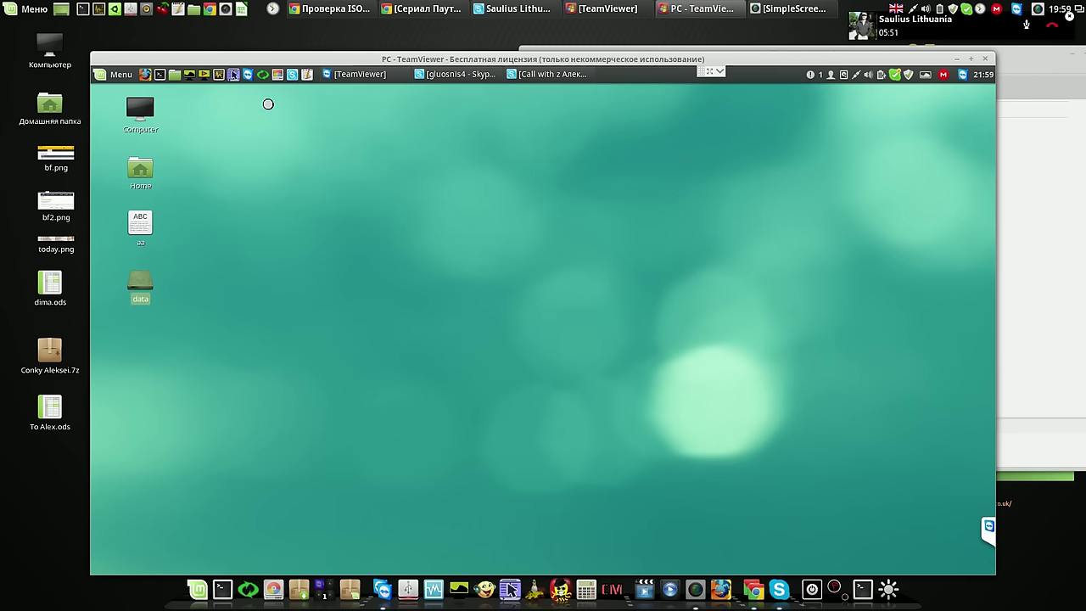
# Unmount the data drive from the Home window, then remount and open it
pyautogui.click(174, 75)
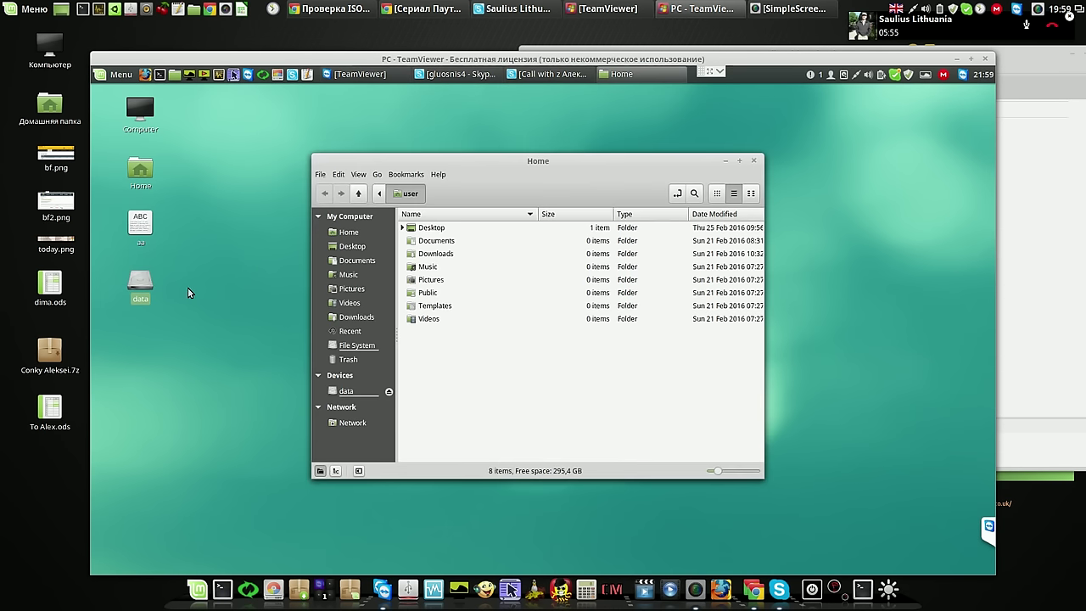
pyautogui.rightClick(138, 288)
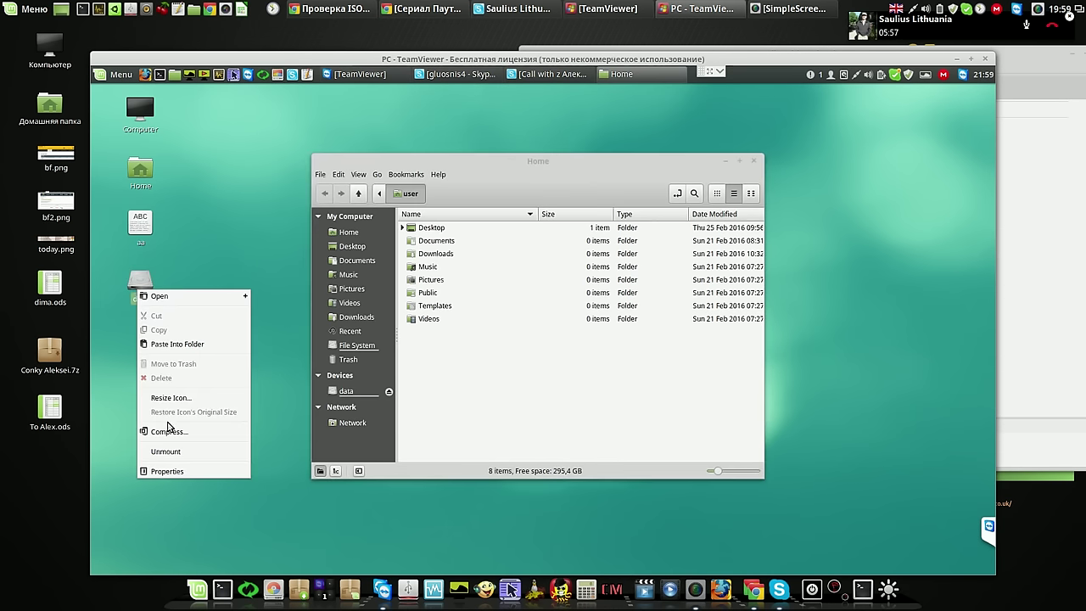
pyautogui.click(169, 451)
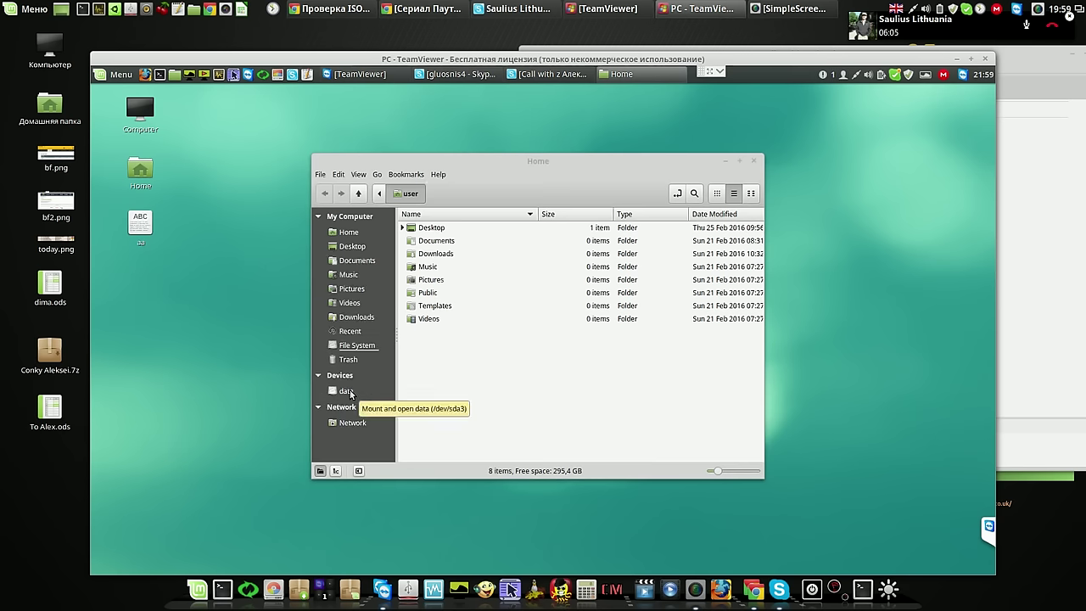
pyautogui.click(348, 391)
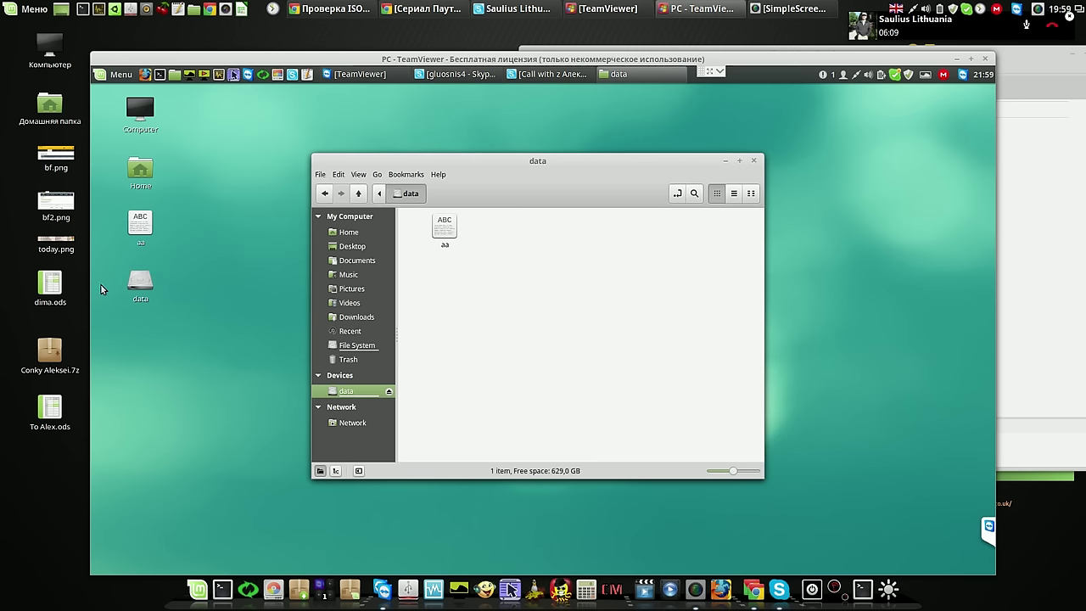
# Paste aa onto the data drive, replacing the existing copy, and close the folder
pyautogui.rightClick(496, 279)
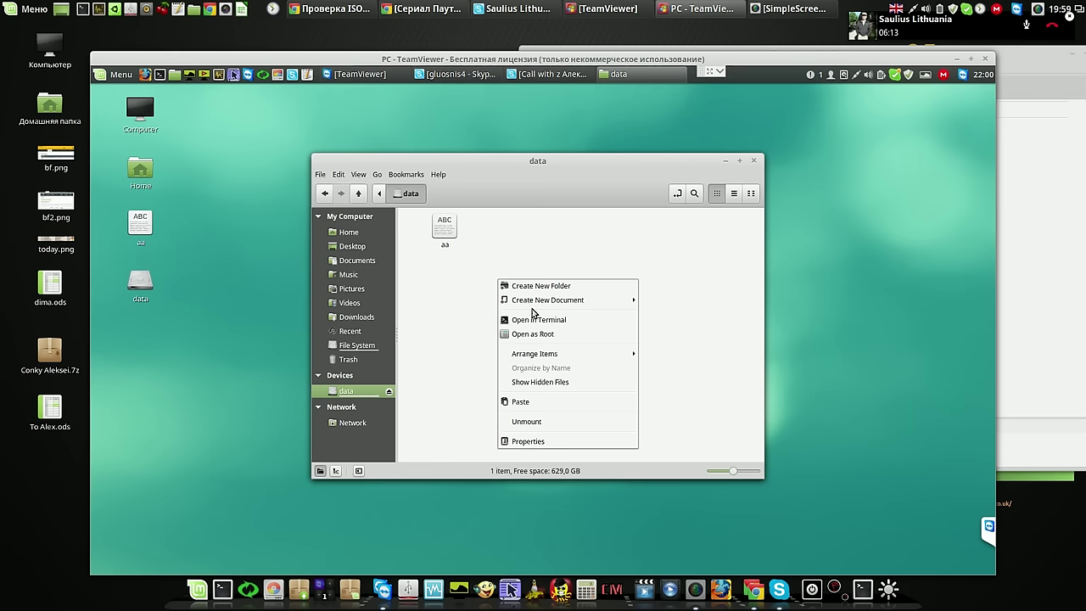
pyautogui.click(549, 402)
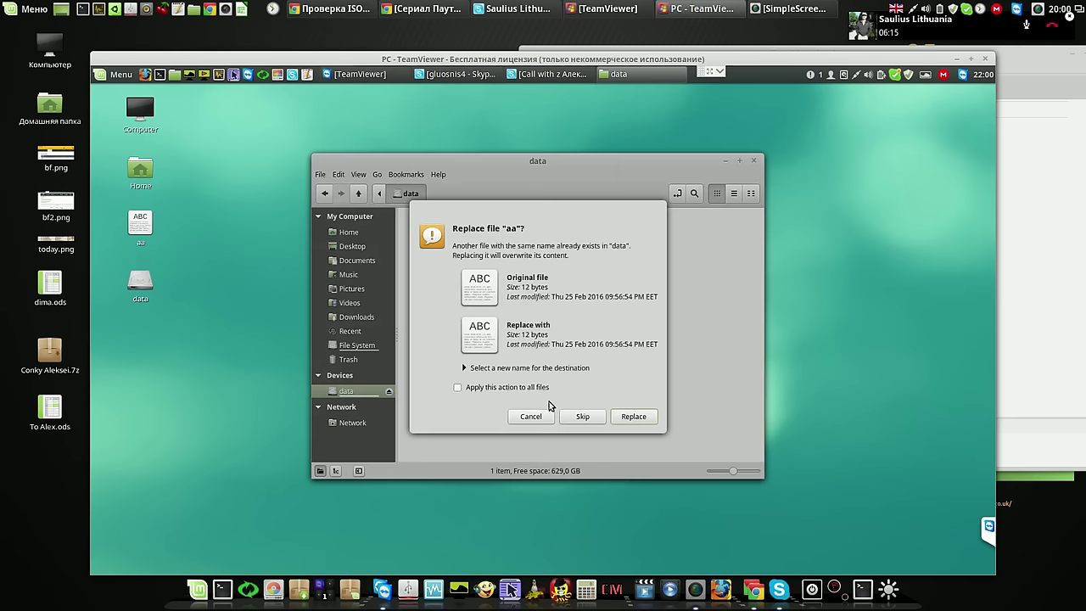
pyautogui.click(623, 416)
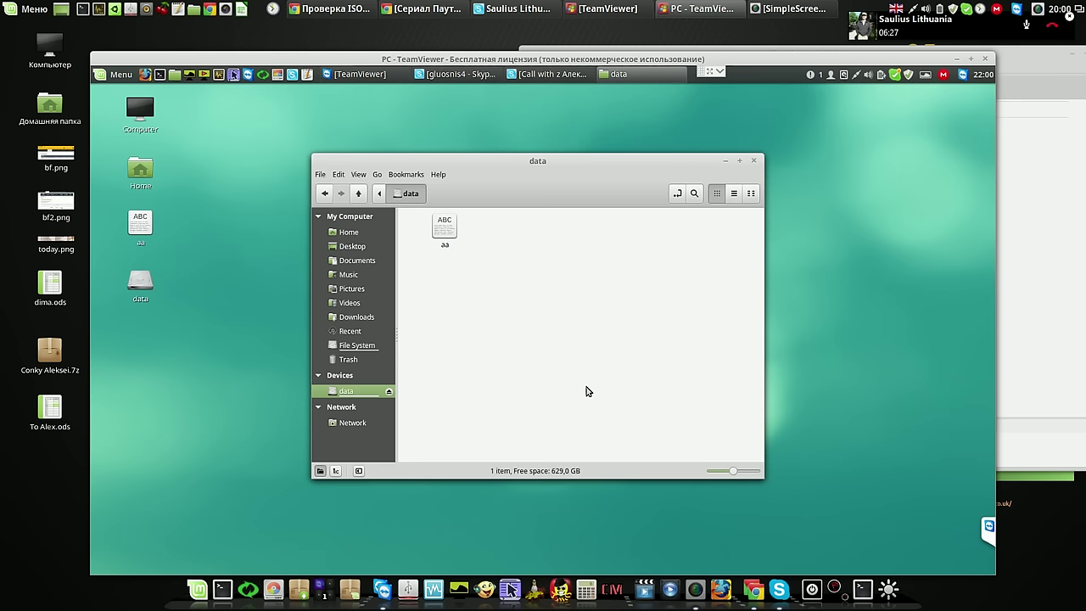
pyautogui.click(756, 163)
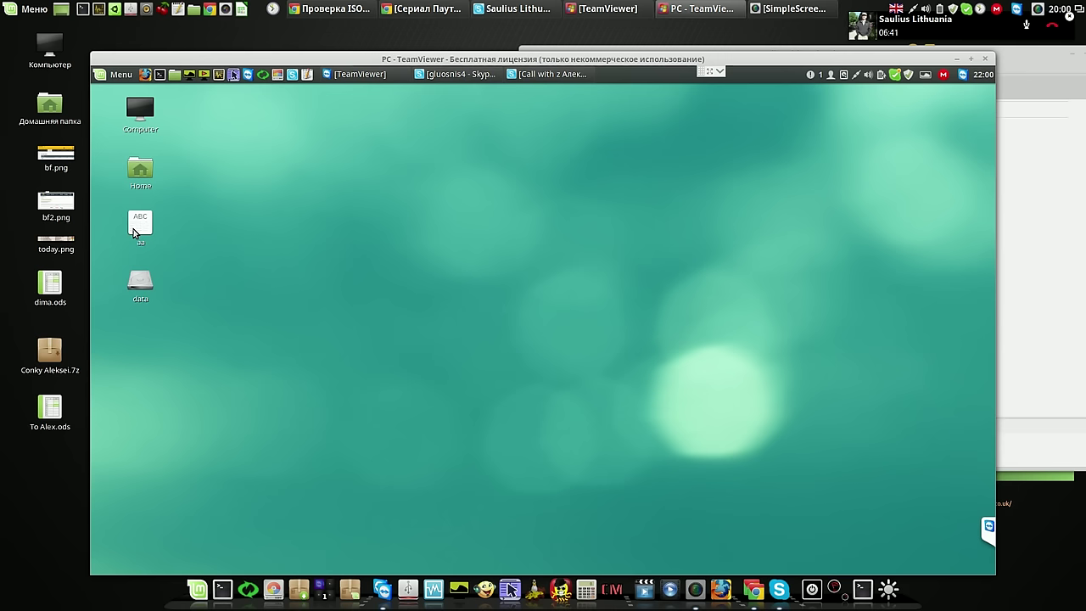
# Unmount the data drive via its desktop icon's menu and close the Home window
pyautogui.click(177, 76)
pyautogui.rightClick(149, 285)
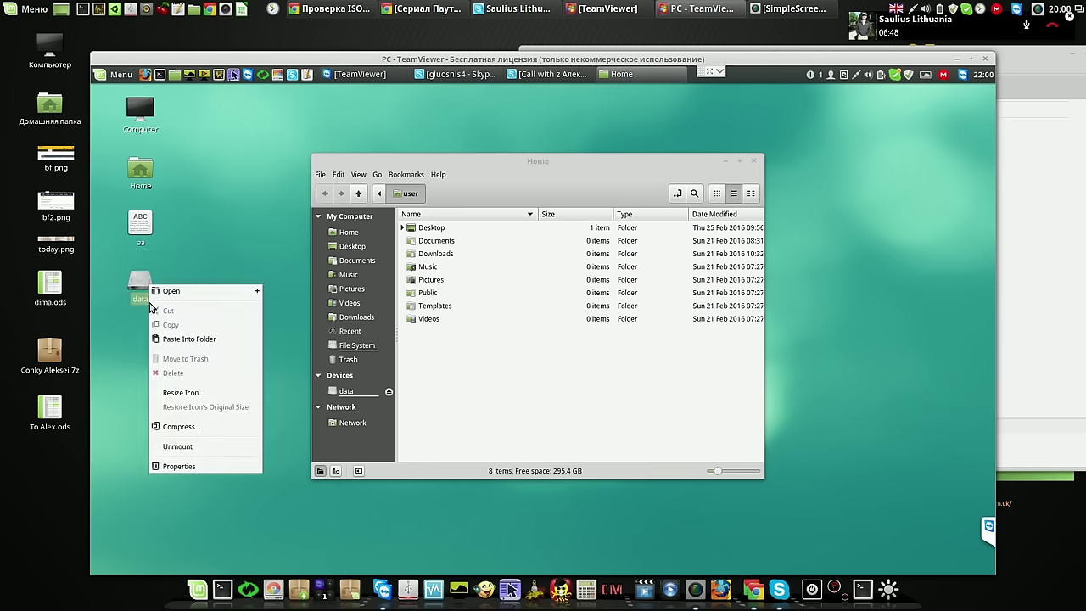
pyautogui.click(204, 441)
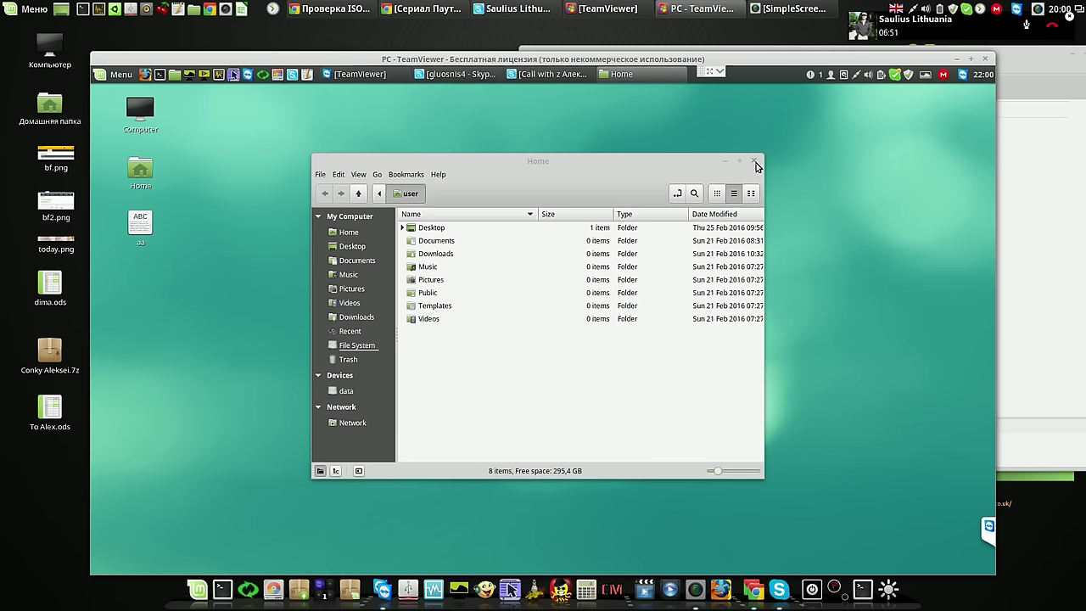
pyautogui.click(755, 162)
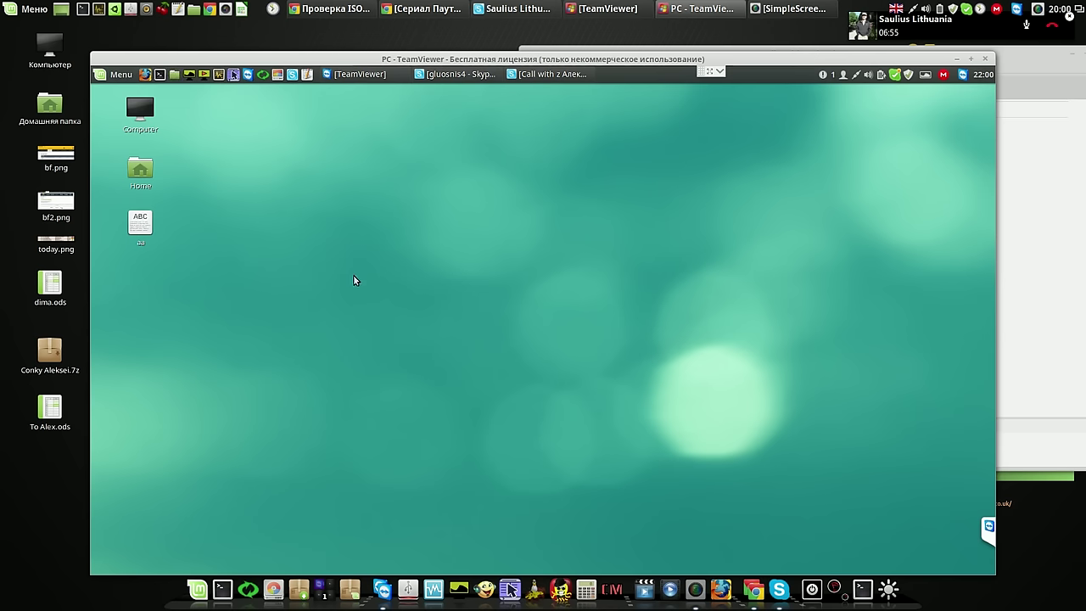
pyautogui.press('super+e')
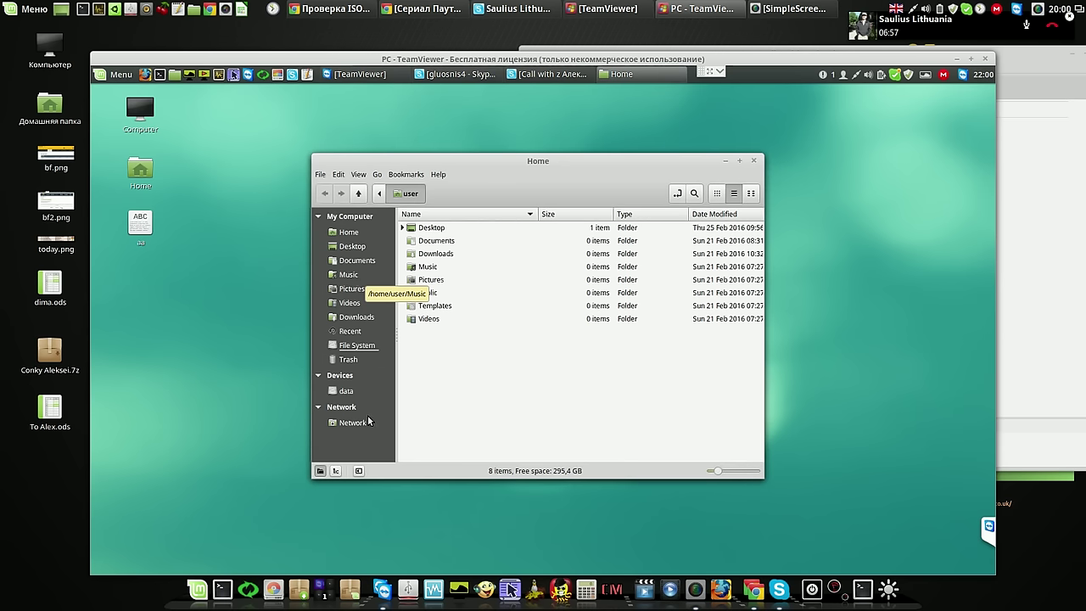
# Remount the data drive from Nemo's Devices list, showing the single file aa
pyautogui.click(345, 391)
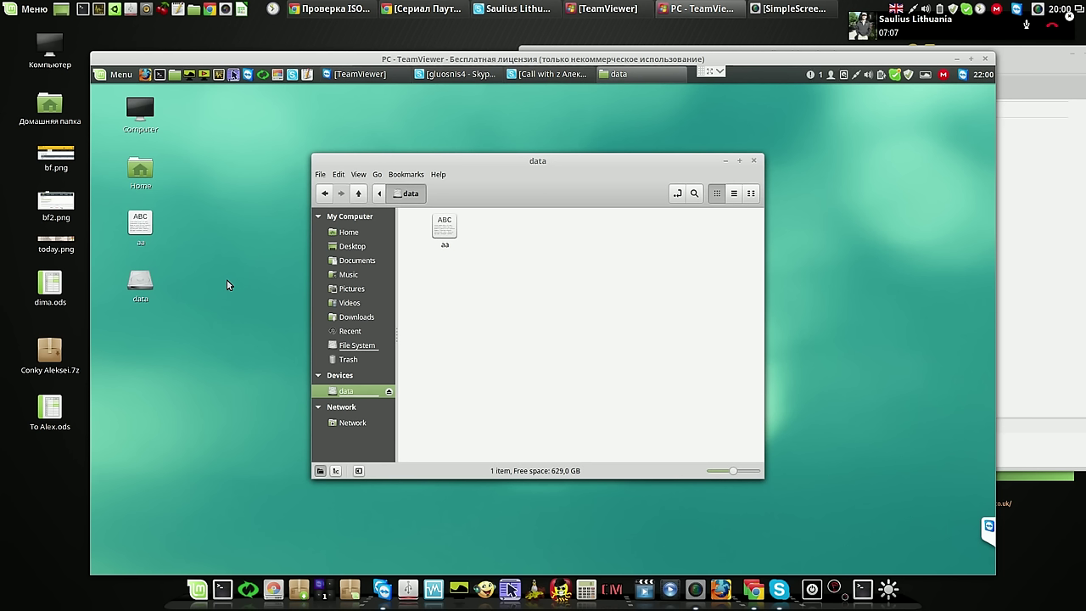
pyautogui.click(128, 79)
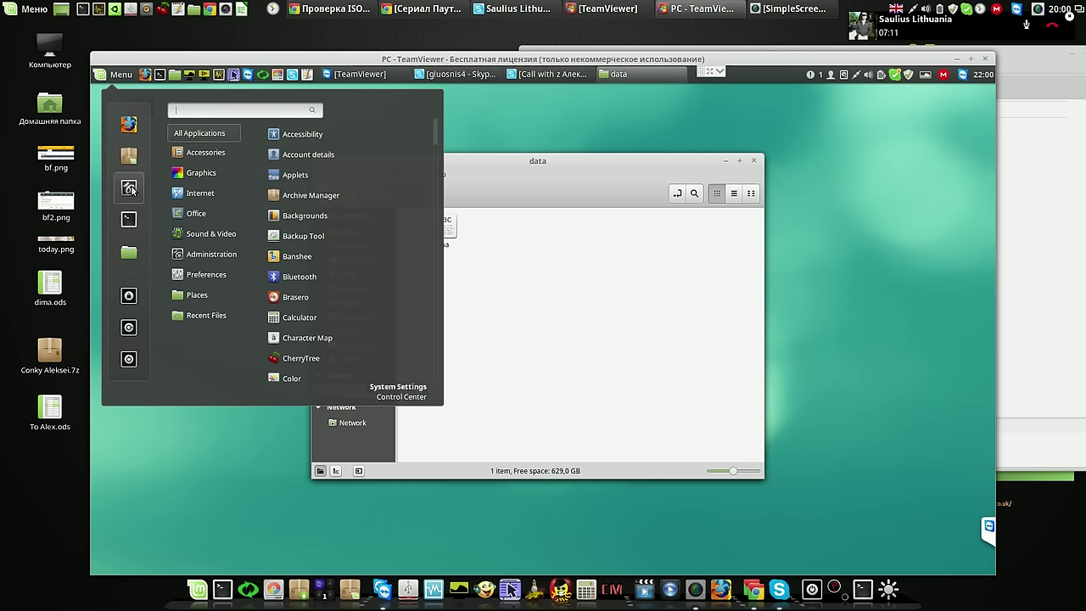
# Turn off the Computer, Home, Trash, Mounted volumes and Network desktop icons, then close the data window
pyautogui.click(128, 187)
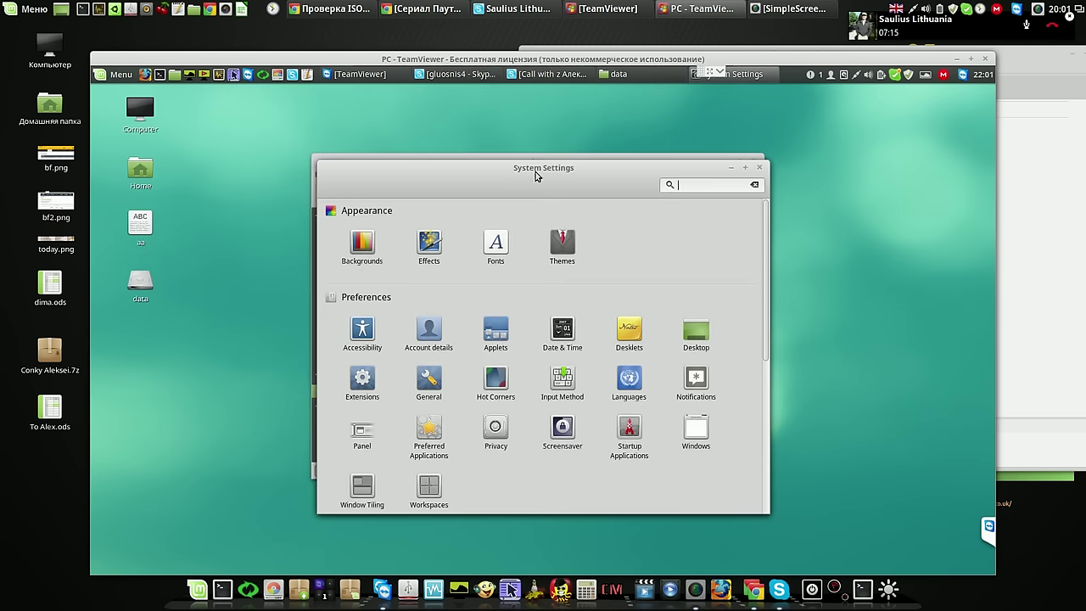
pyautogui.moveTo(535, 171); pyautogui.dragTo(400, 153)
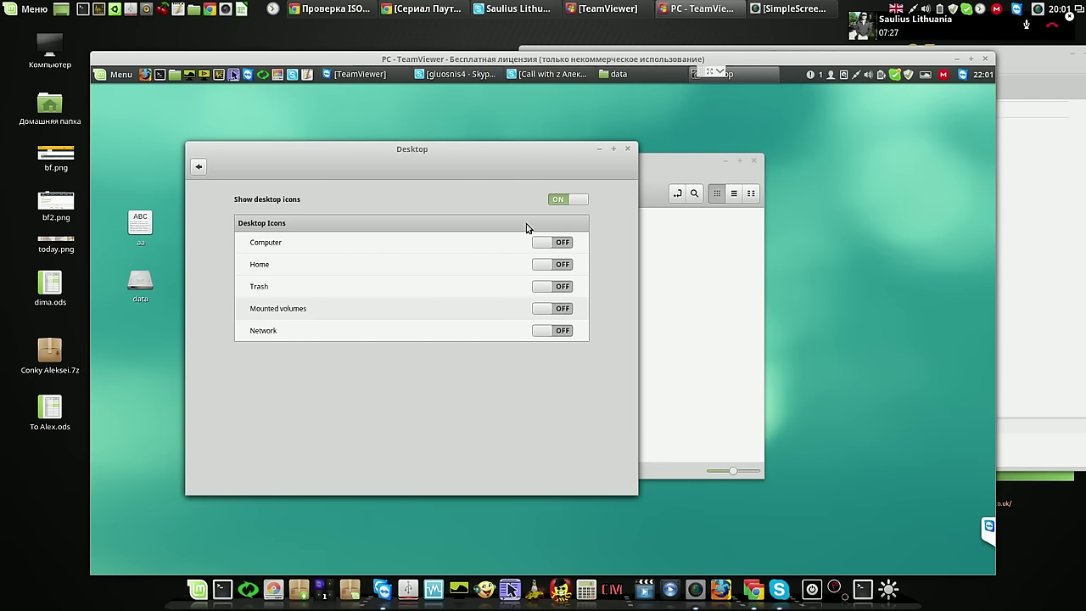
pyautogui.click(627, 148)
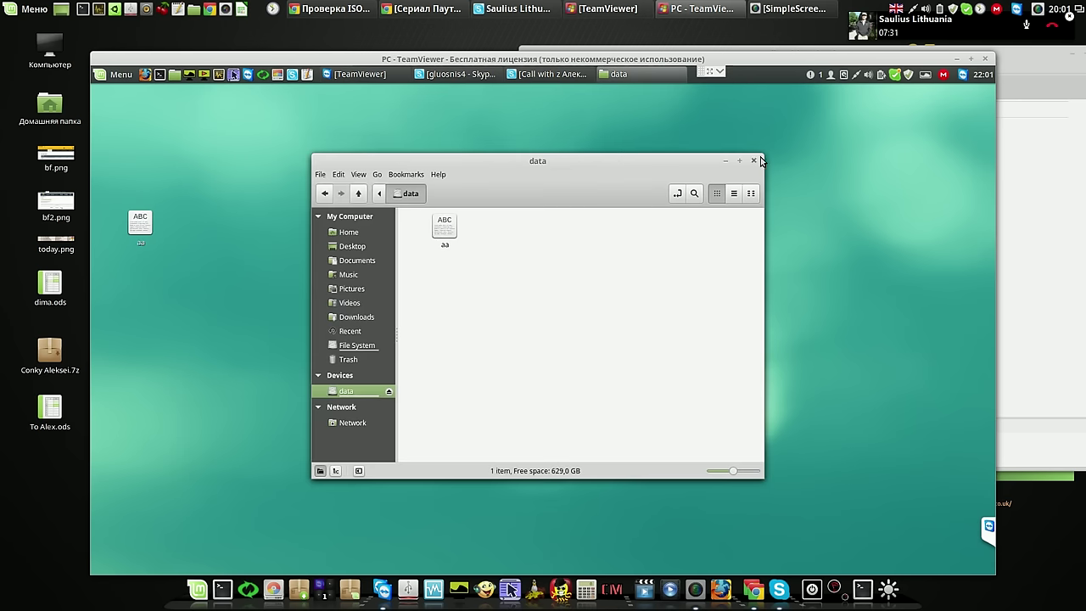
pyautogui.click(753, 160)
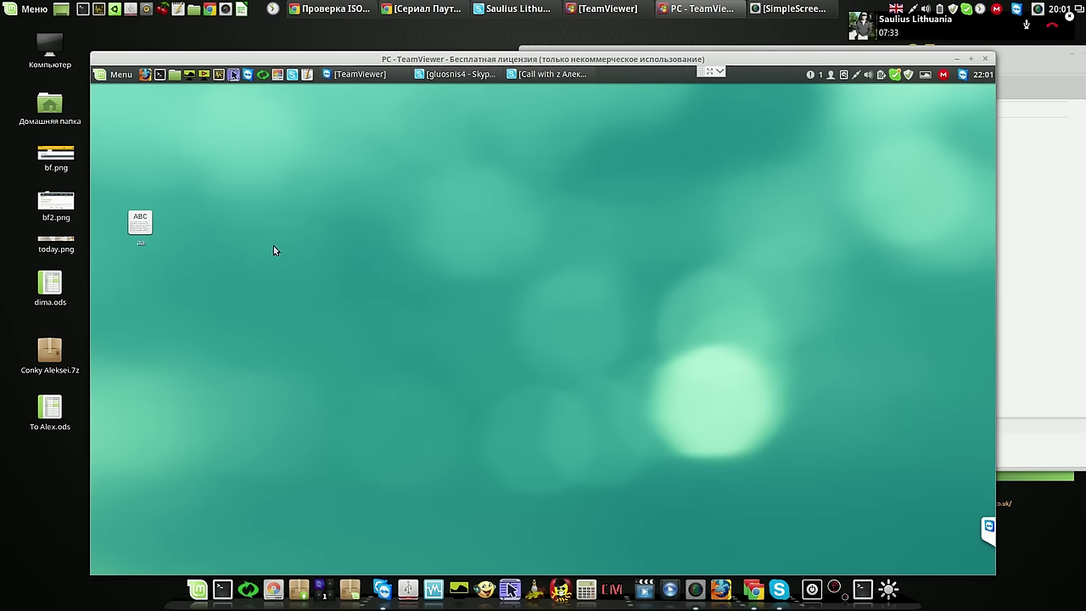
# Rename the desktop file 'aa' to 'vvv', then bring up the screen recorder
pyautogui.rightClick(140, 227)
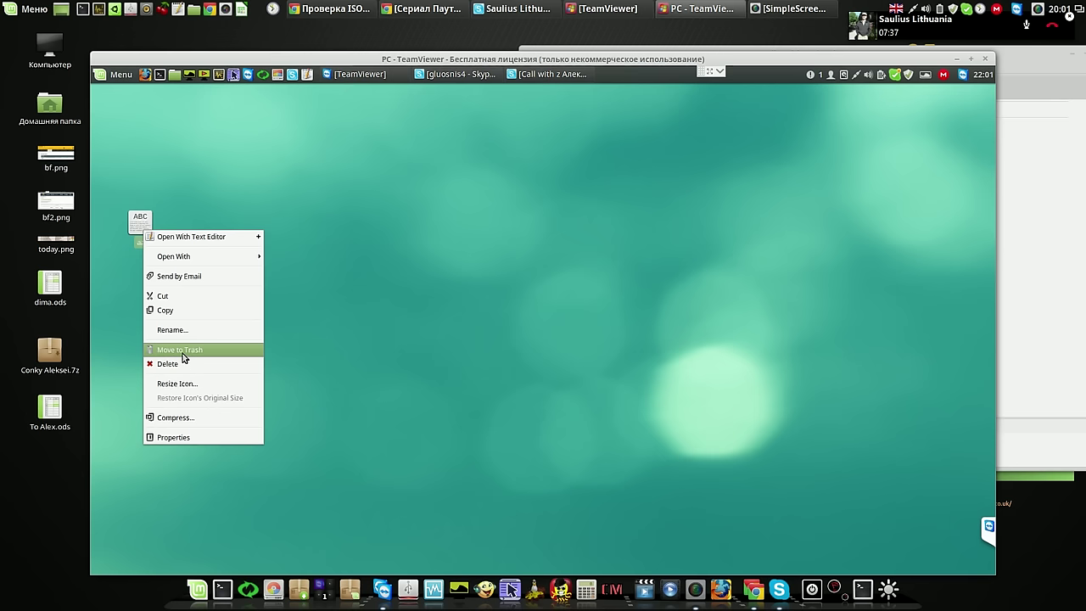
pyautogui.click(188, 329)
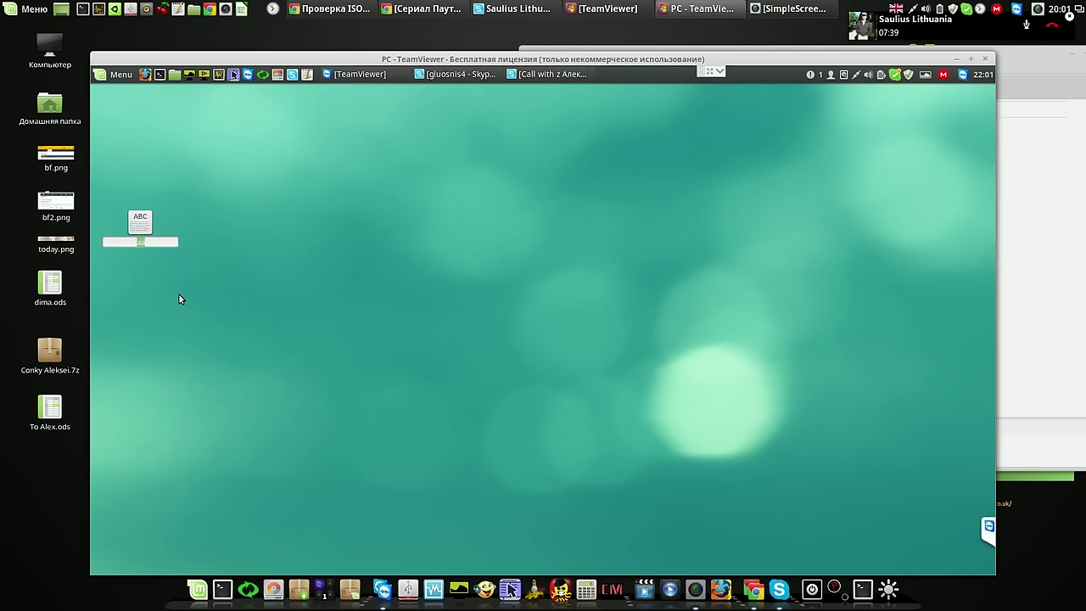
pyautogui.write('vvv')
pyautogui.press('Return')
pyautogui.click(271, 269)
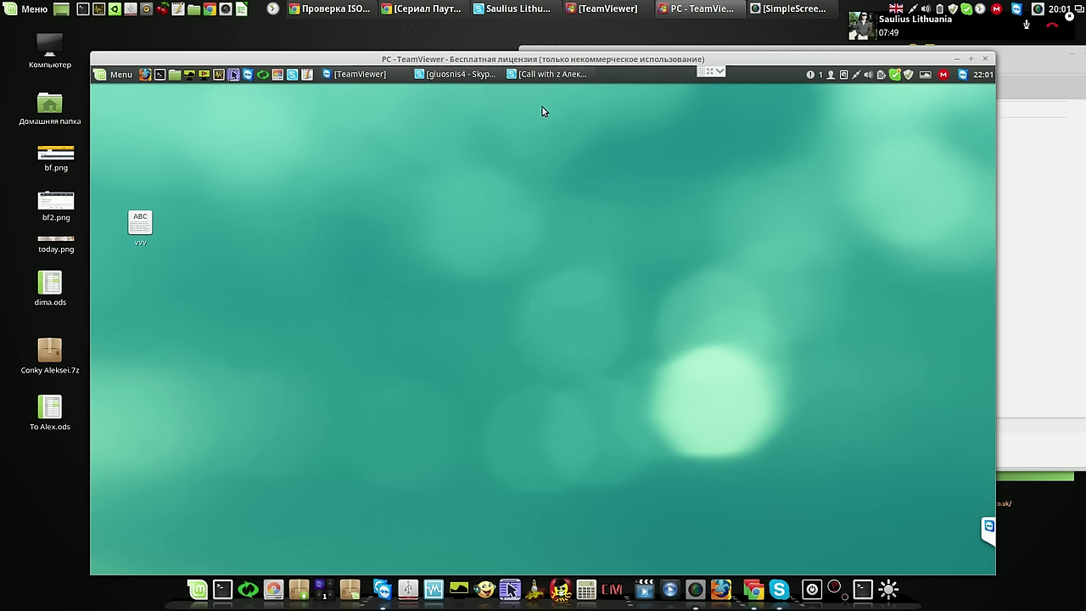
pyautogui.click(787, 8)
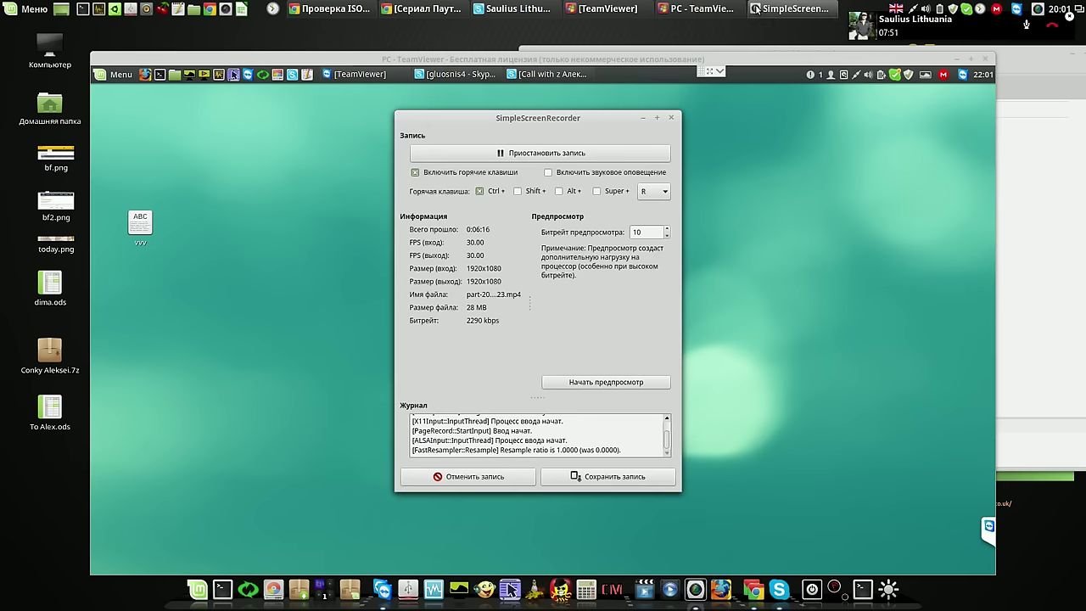
# Remove the removable-drives applet from the remote panel
pyautogui.click(644, 118)
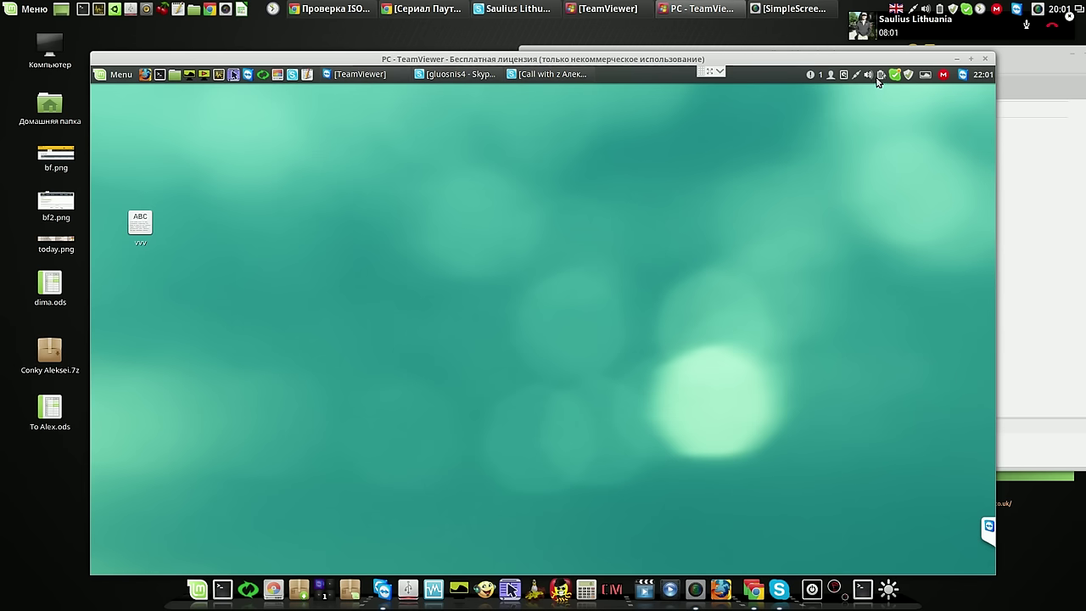
pyautogui.click(843, 75)
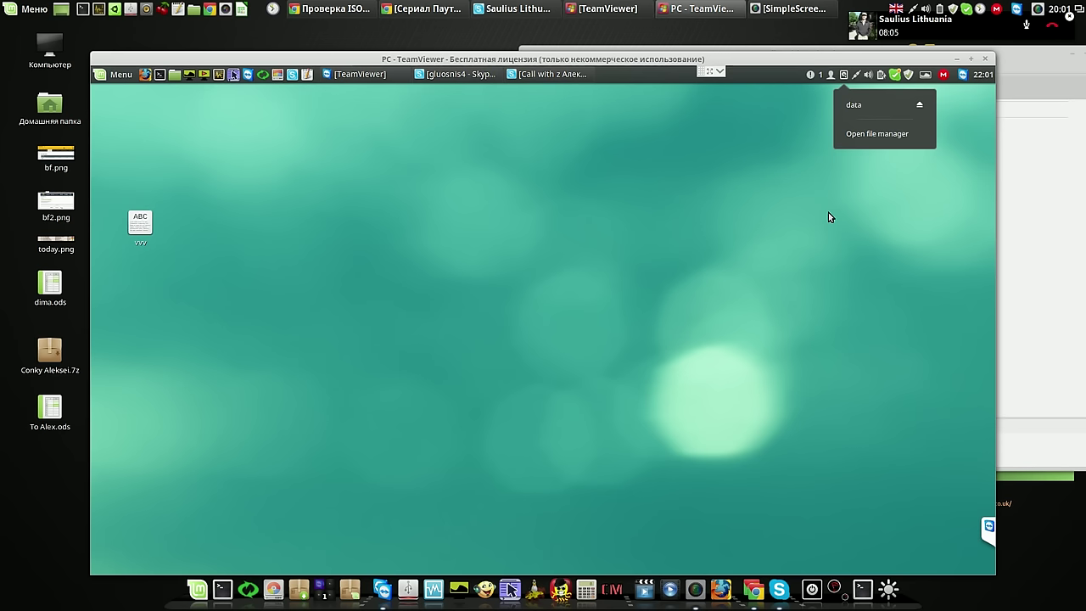
pyautogui.click(808, 99)
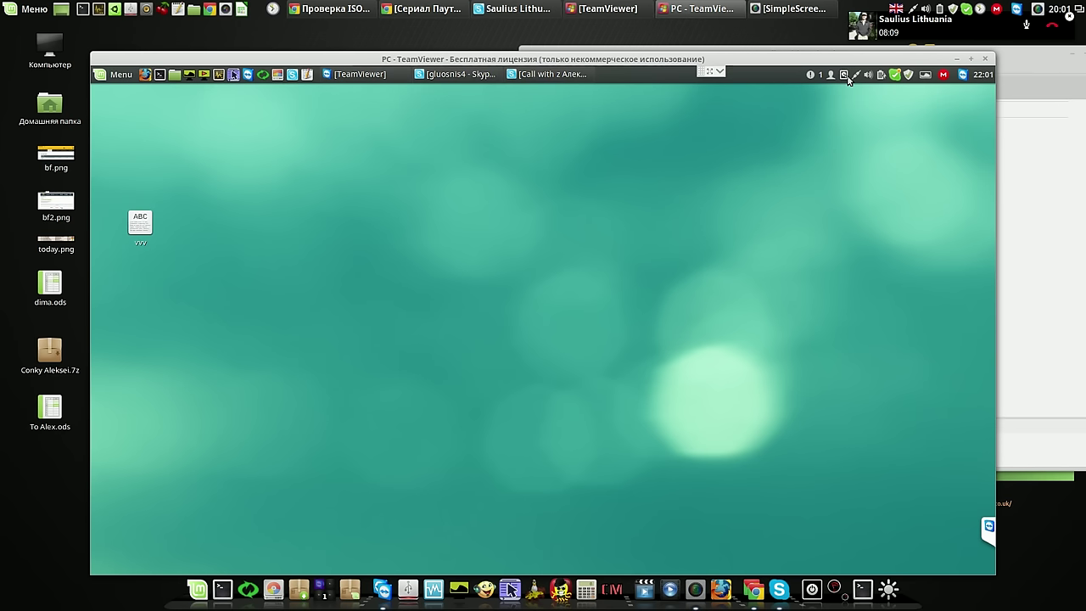
pyautogui.rightClick(843, 76)
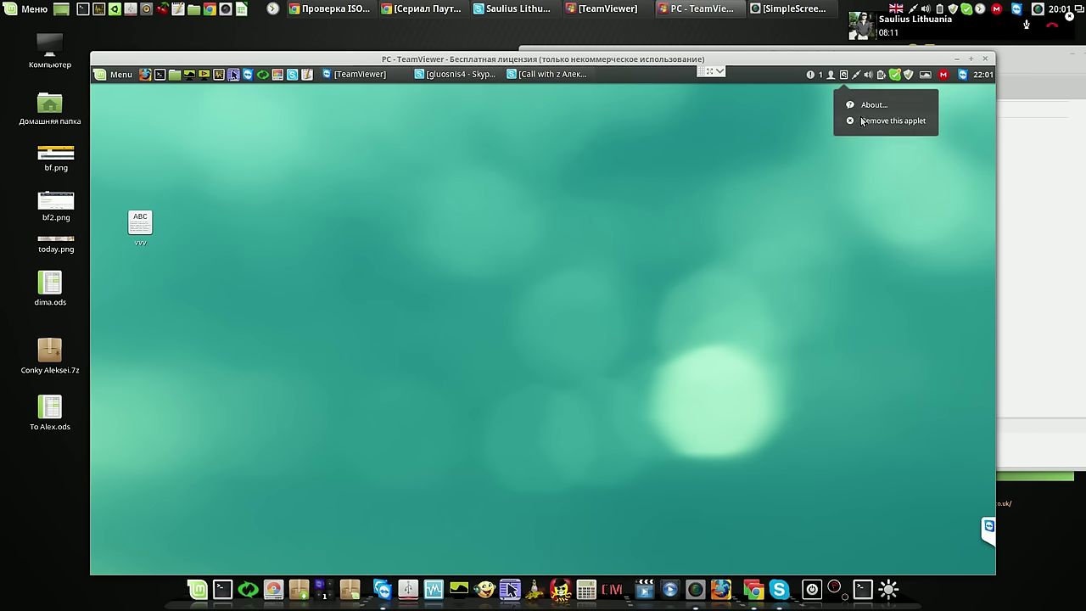
pyautogui.click(862, 120)
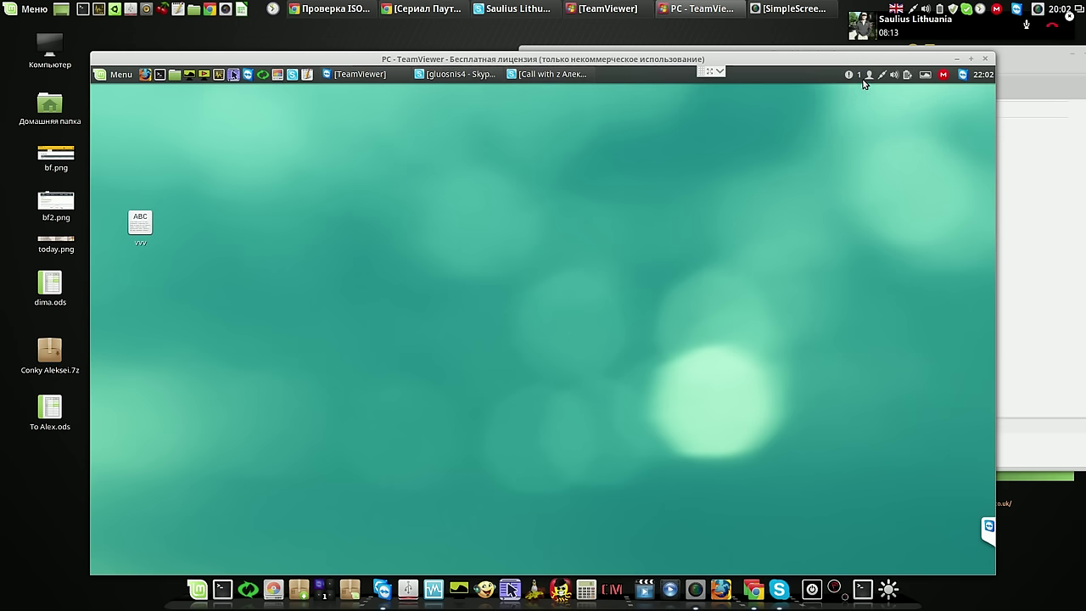
# Remove the user applet from the remote panel
pyautogui.click(867, 75)
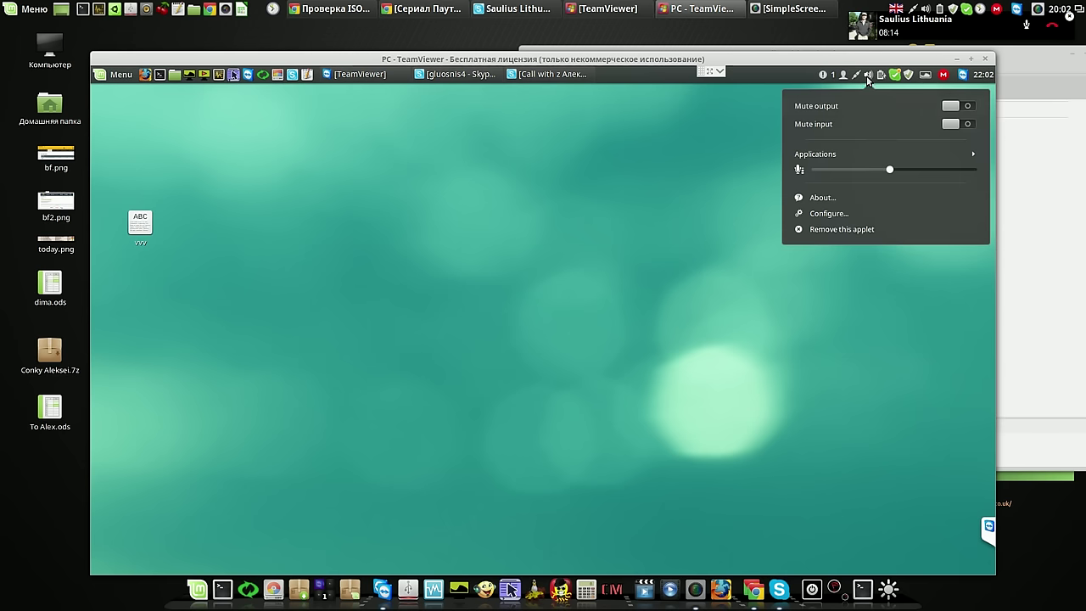
pyautogui.click(738, 252)
pyautogui.rightClick(843, 75)
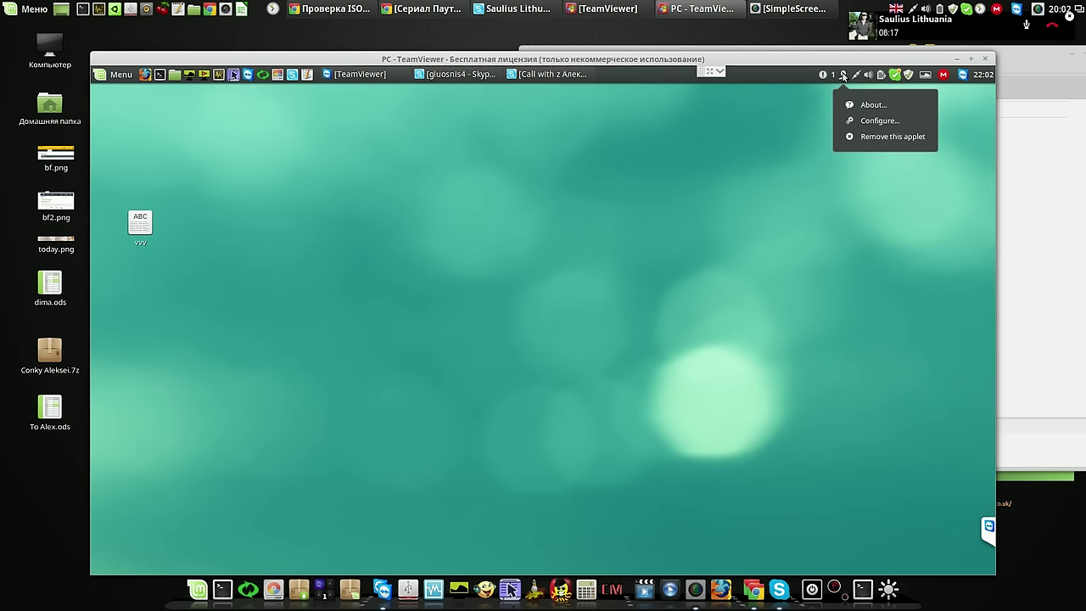
pyautogui.click(865, 139)
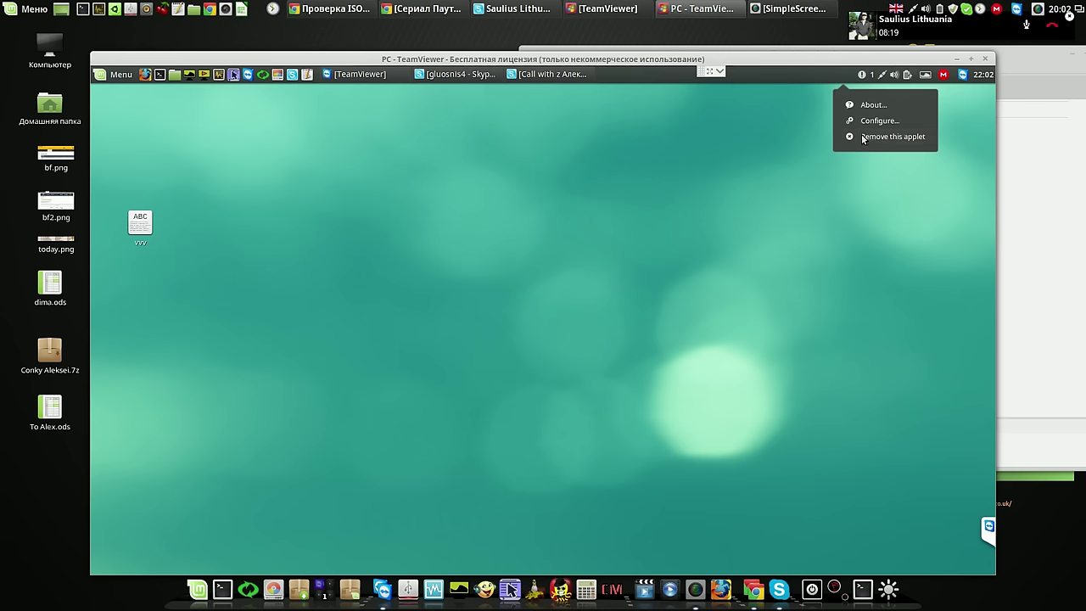
# Clear the pending MEGAsync notification from the notifications applet
pyautogui.click(858, 75)
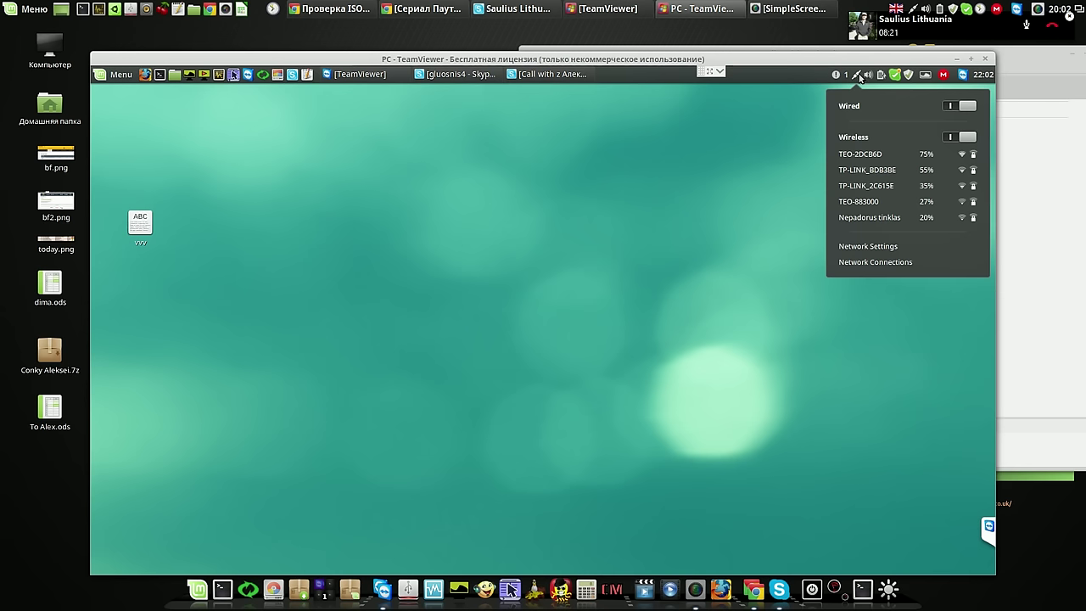
pyautogui.click(835, 76)
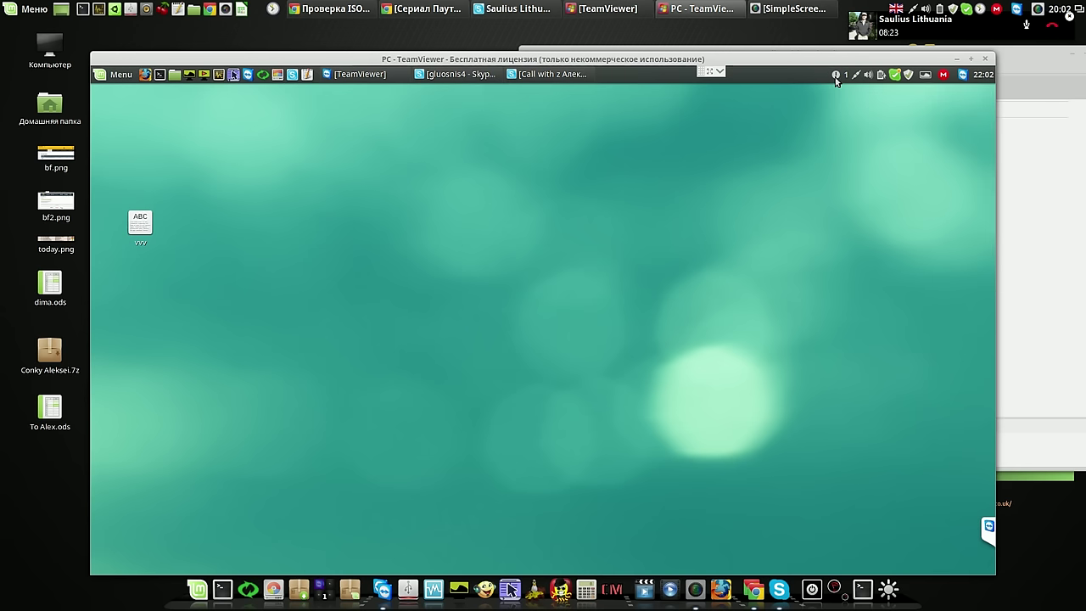
pyautogui.click(836, 75)
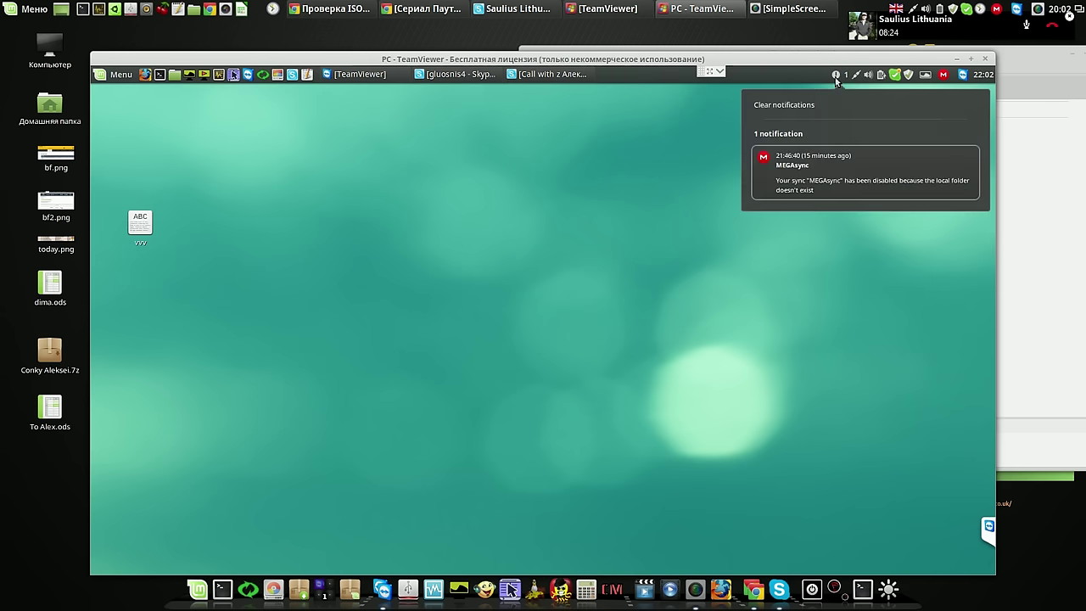
pyautogui.click(794, 105)
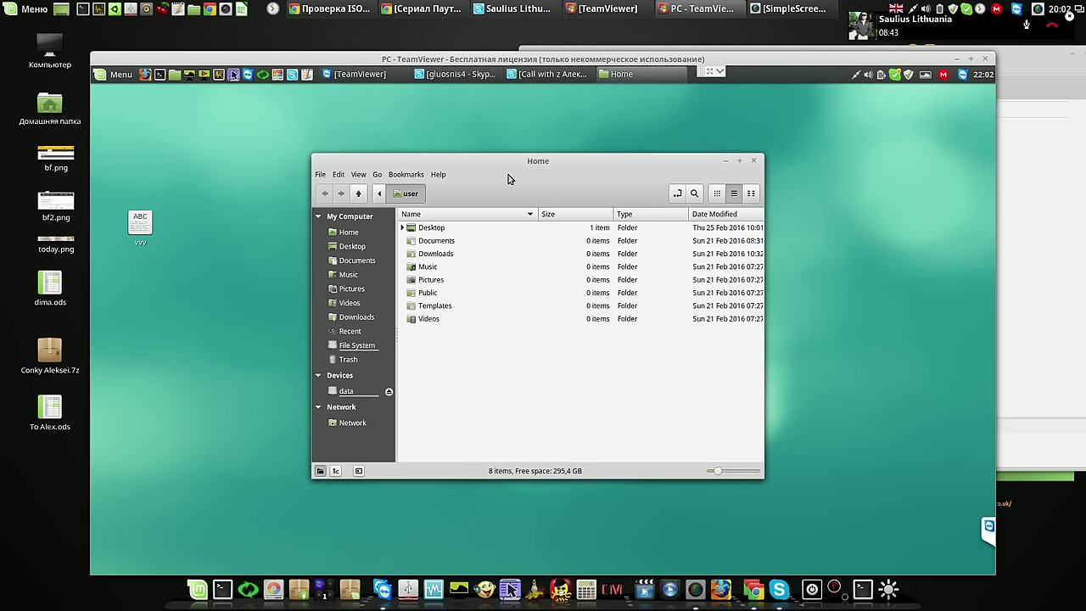
# Unmount the data drive from the Nemo sidebar and close the Home window
pyautogui.moveTo(508, 178); pyautogui.dragTo(518, 137)
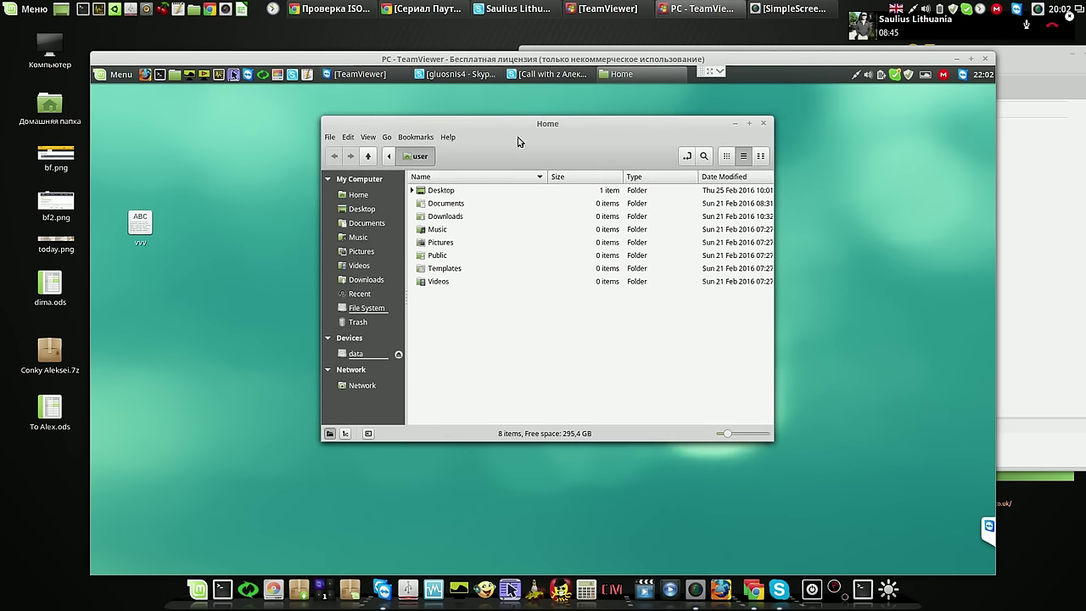
pyautogui.click(377, 359)
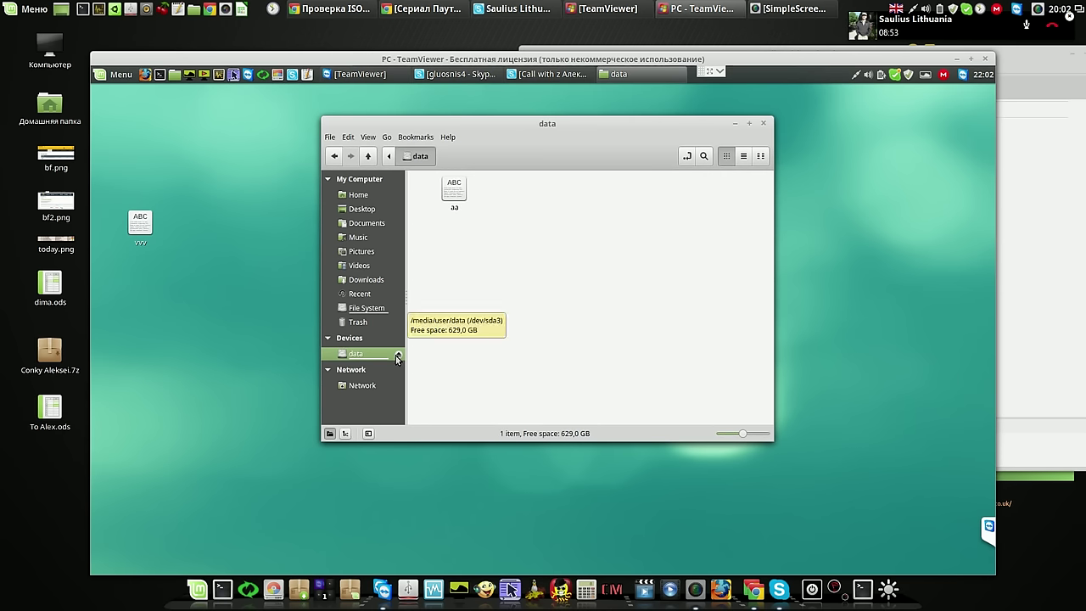
pyautogui.rightClick(379, 360)
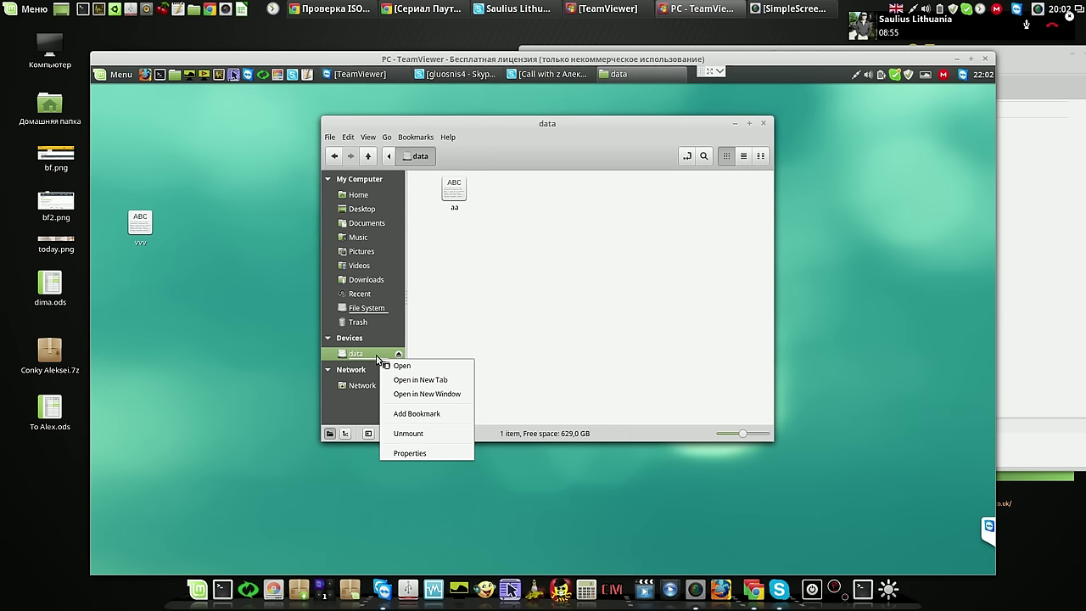
pyautogui.click(404, 433)
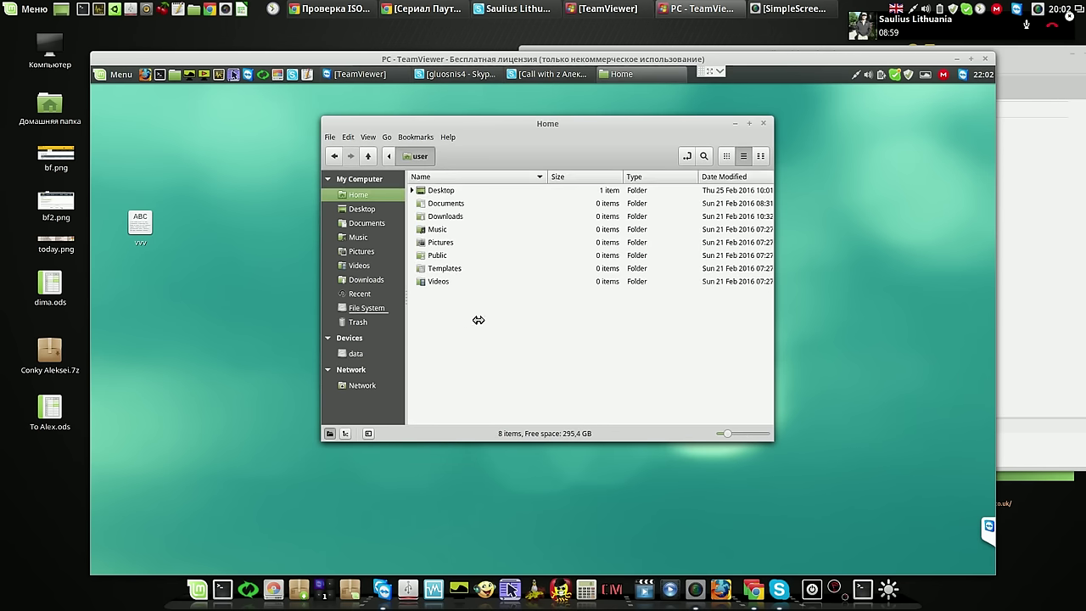
pyautogui.click(758, 123)
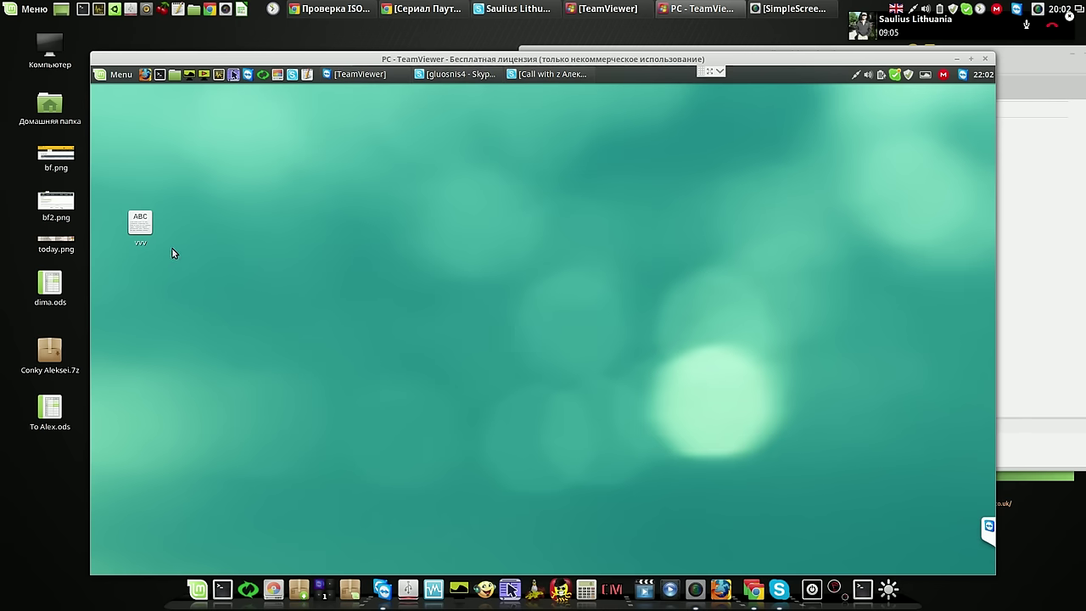
# Copy vvv from the desktop and paste it onto the mounted data drive beside aa
pyautogui.rightClick(146, 226)
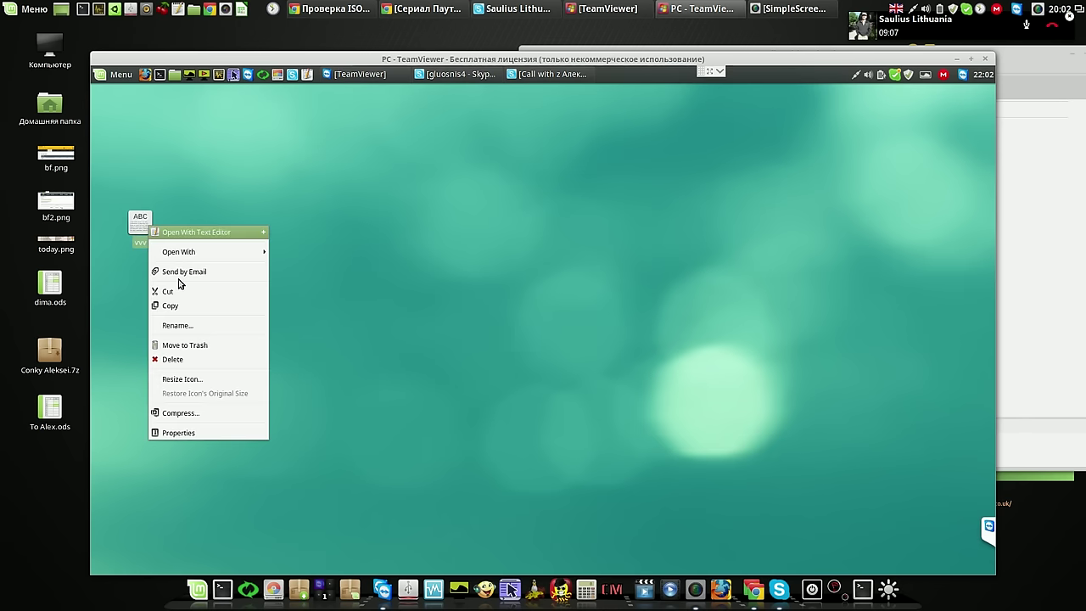
pyautogui.click(182, 307)
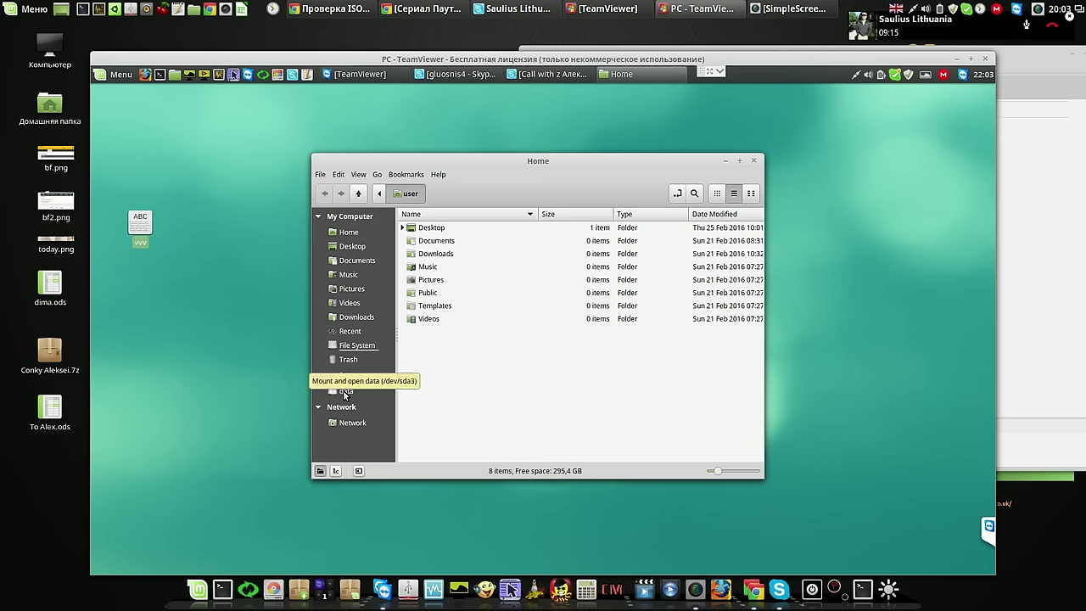
pyautogui.click(344, 391)
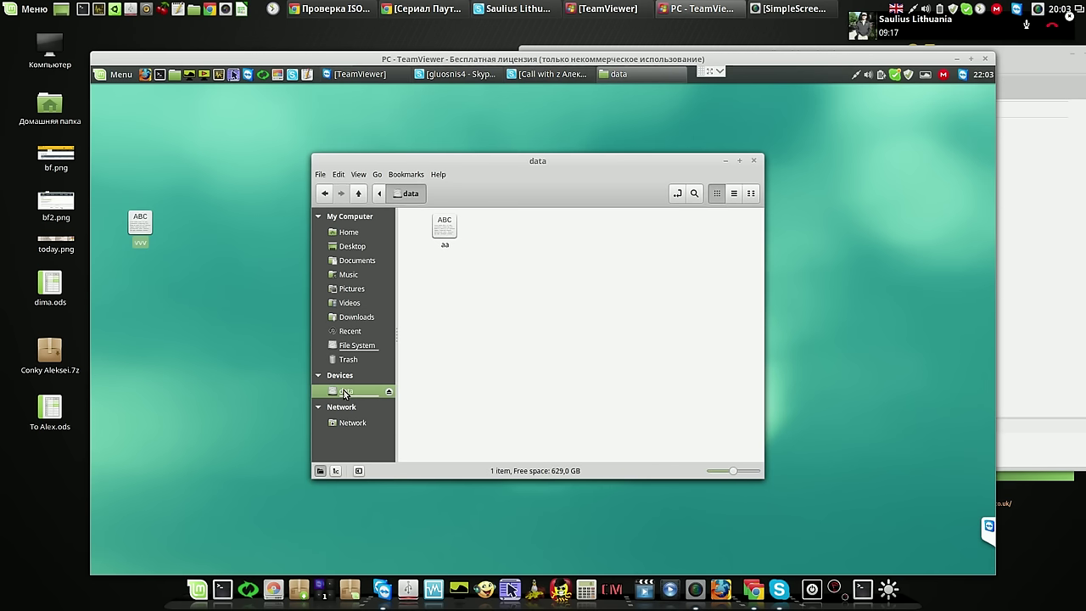
pyautogui.rightClick(503, 242)
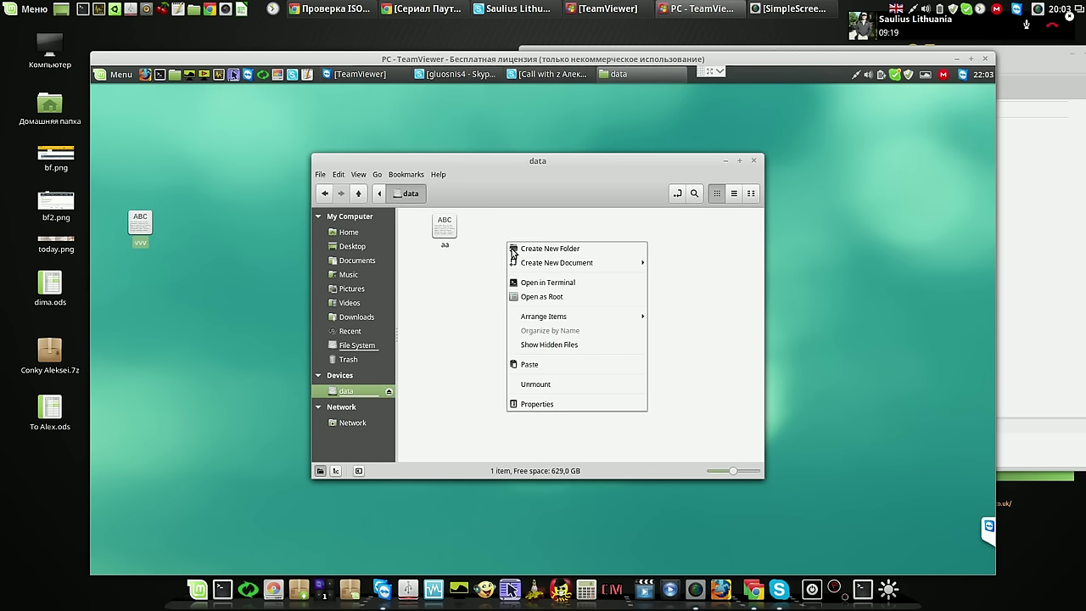
pyautogui.click(527, 366)
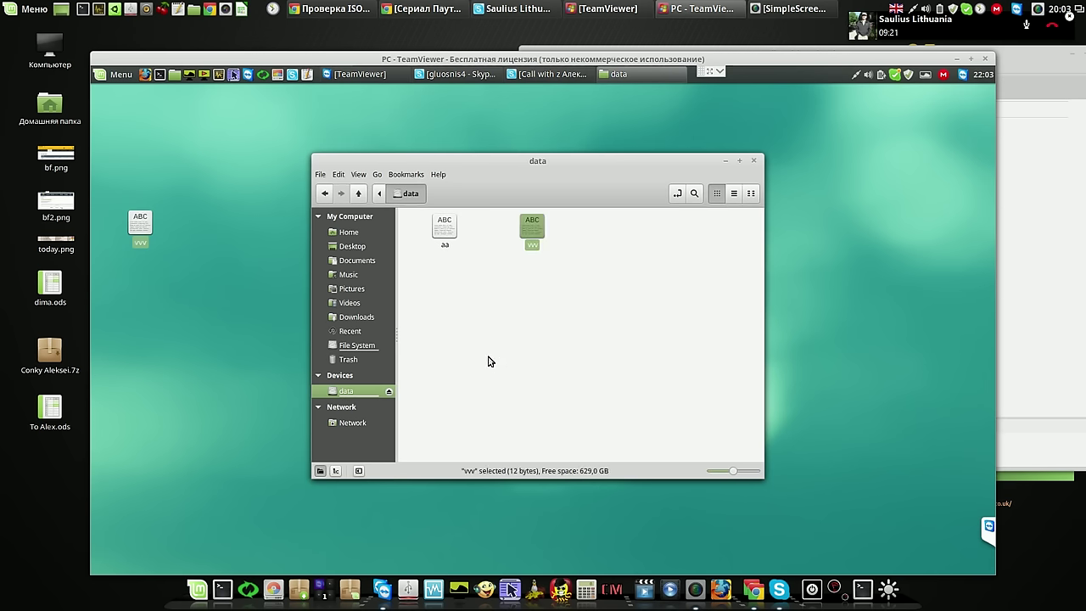
pyautogui.click(506, 354)
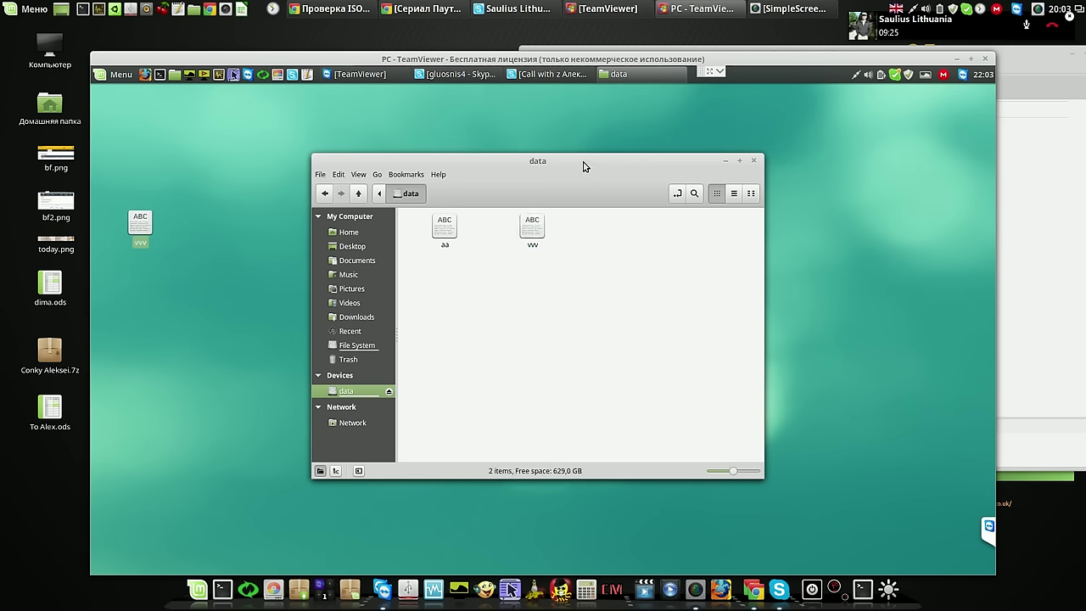
pyautogui.moveTo(587, 163); pyautogui.dragTo(508, 128)
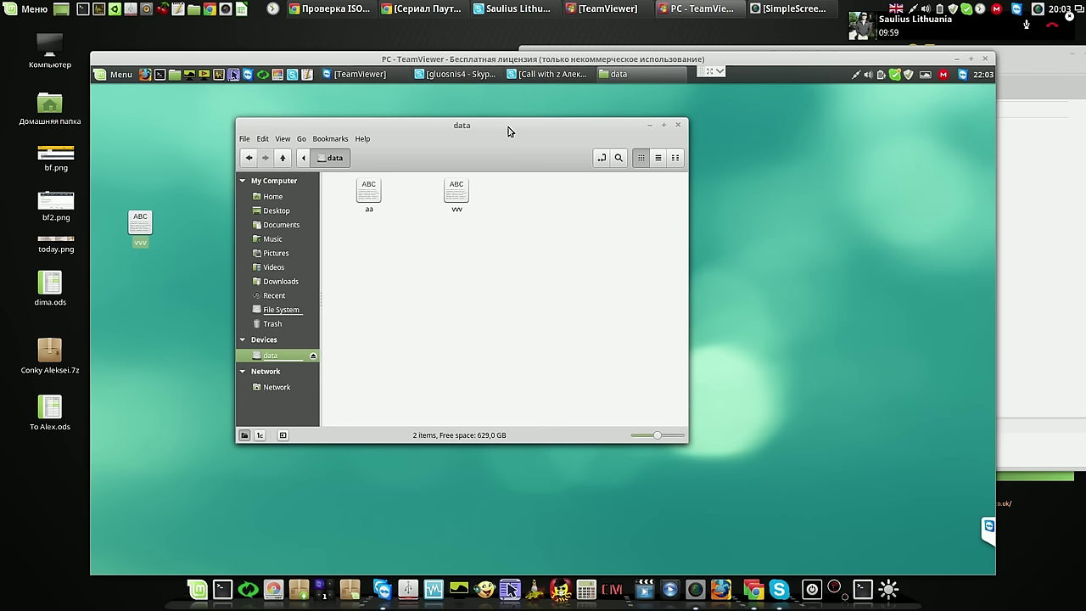
# Unmount and remount the data drive twice, confirming aa and vvv remain, then close Nemo
pyautogui.rightClick(277, 358)
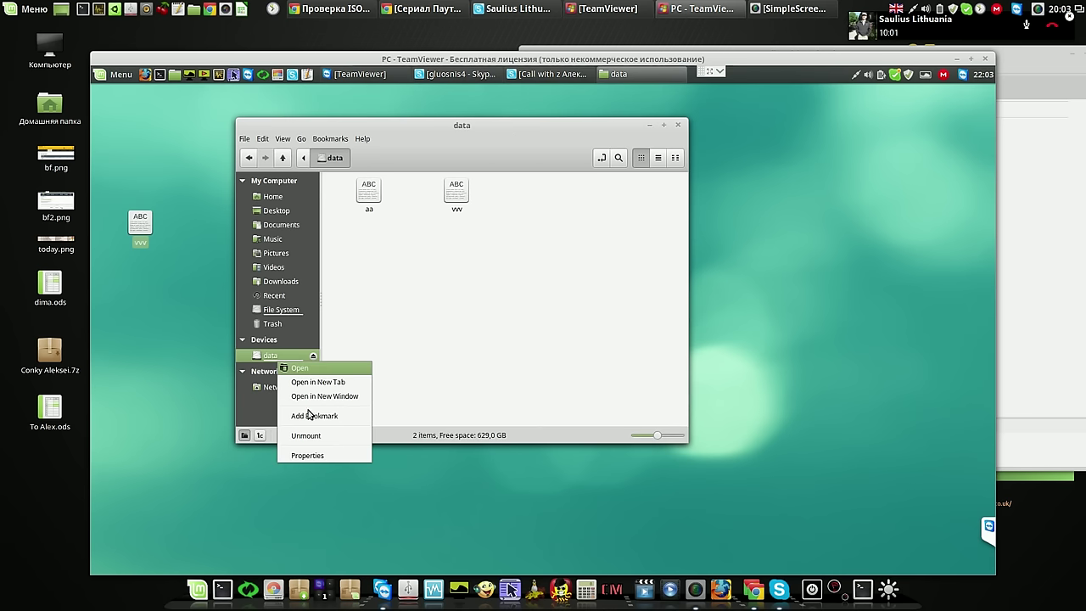
pyautogui.click(311, 436)
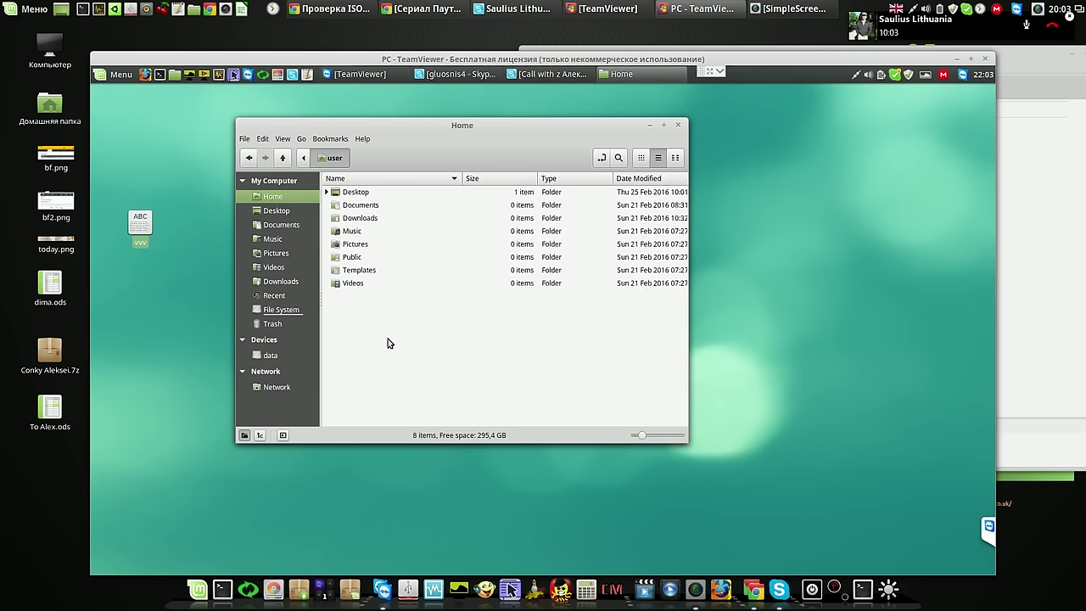
pyautogui.click(270, 356)
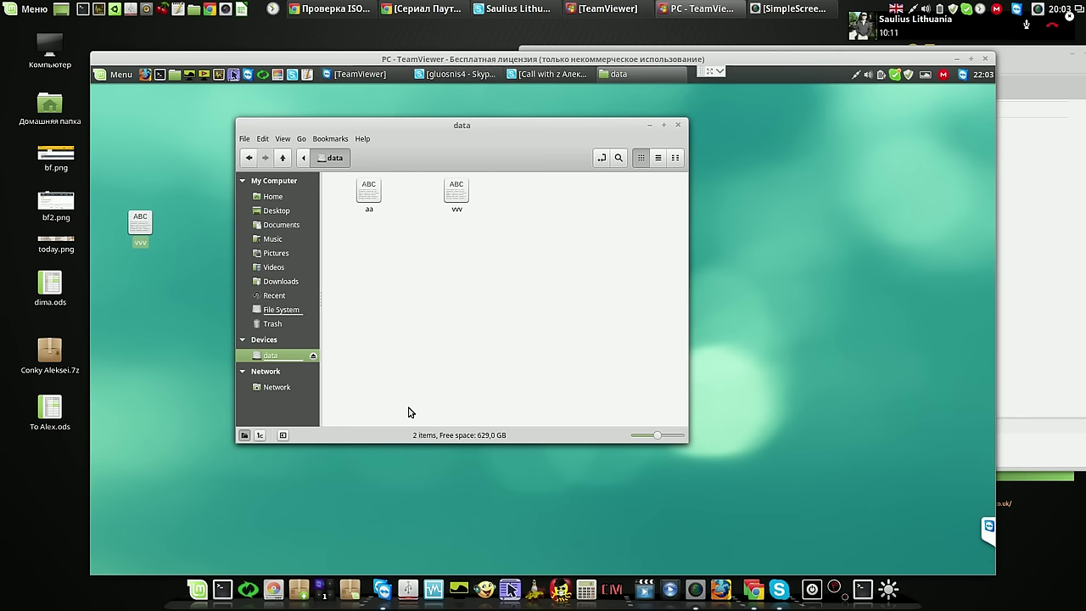
pyautogui.rightClick(285, 360)
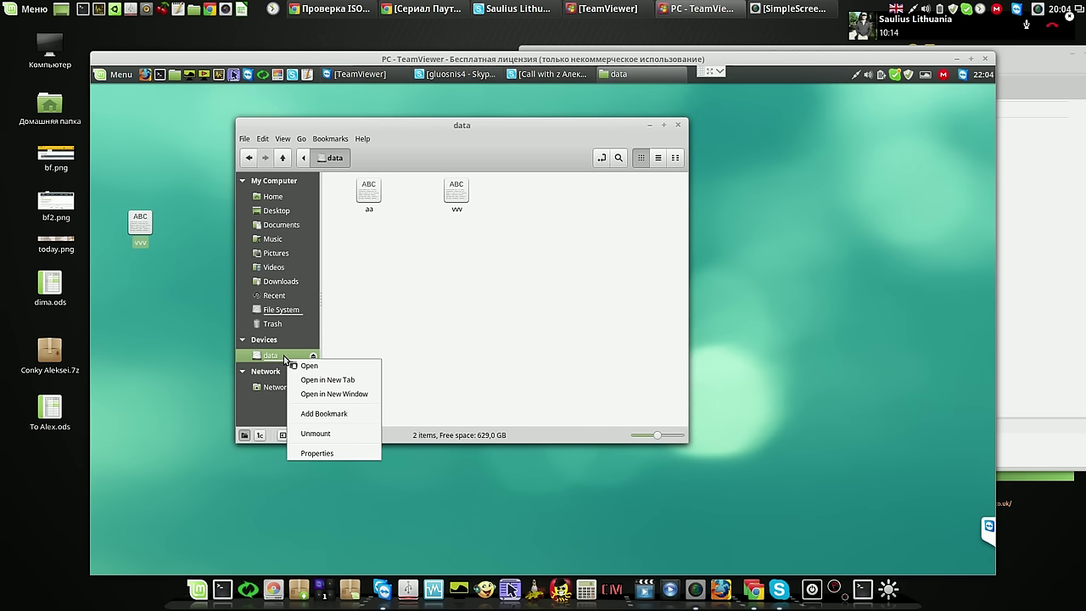
pyautogui.click(327, 436)
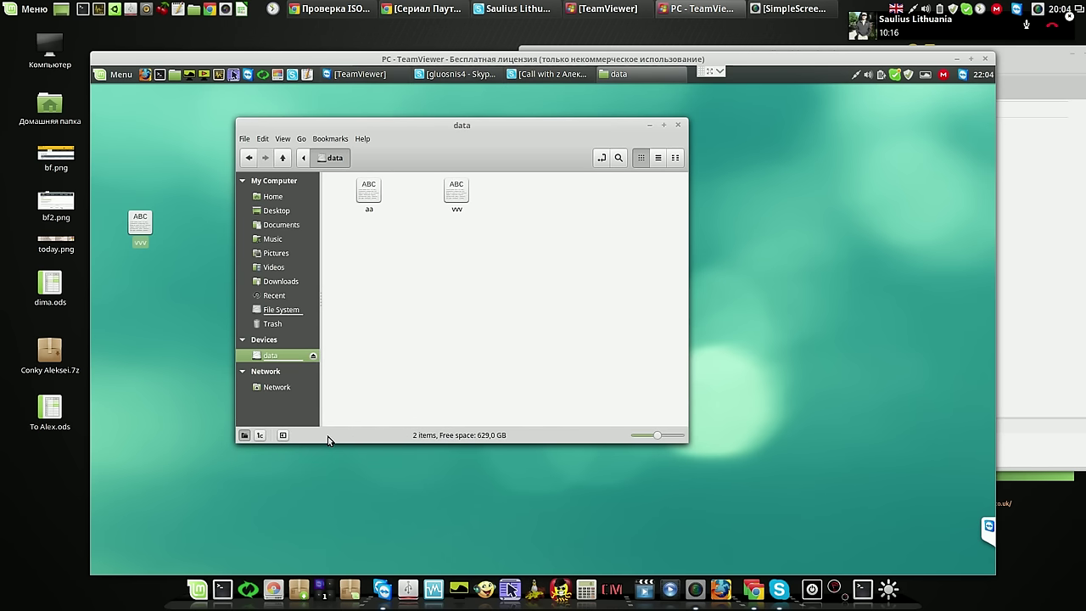
pyautogui.click(274, 353)
pyautogui.click(677, 126)
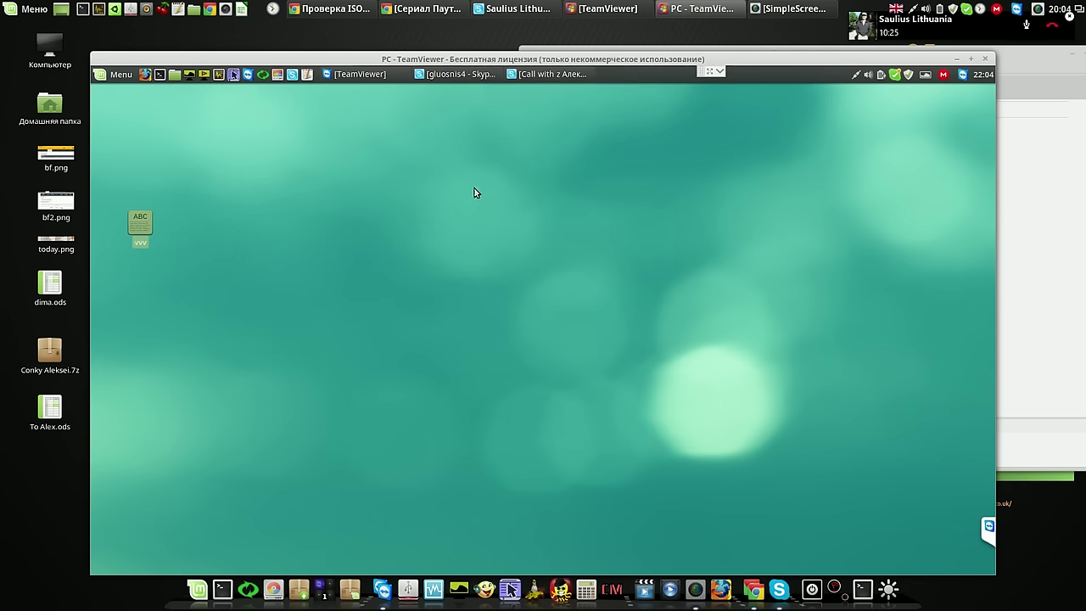
# Permanently delete vvv from the remote desktop, then bring the Skype chat forward
pyautogui.rightClick(148, 230)
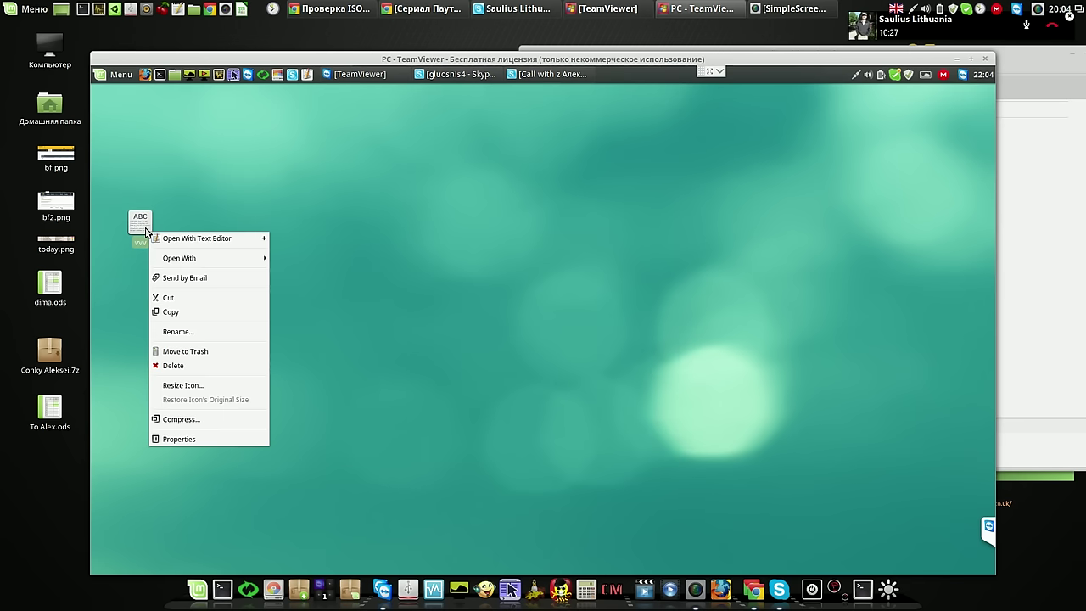
pyautogui.click(192, 365)
pyautogui.click(645, 341)
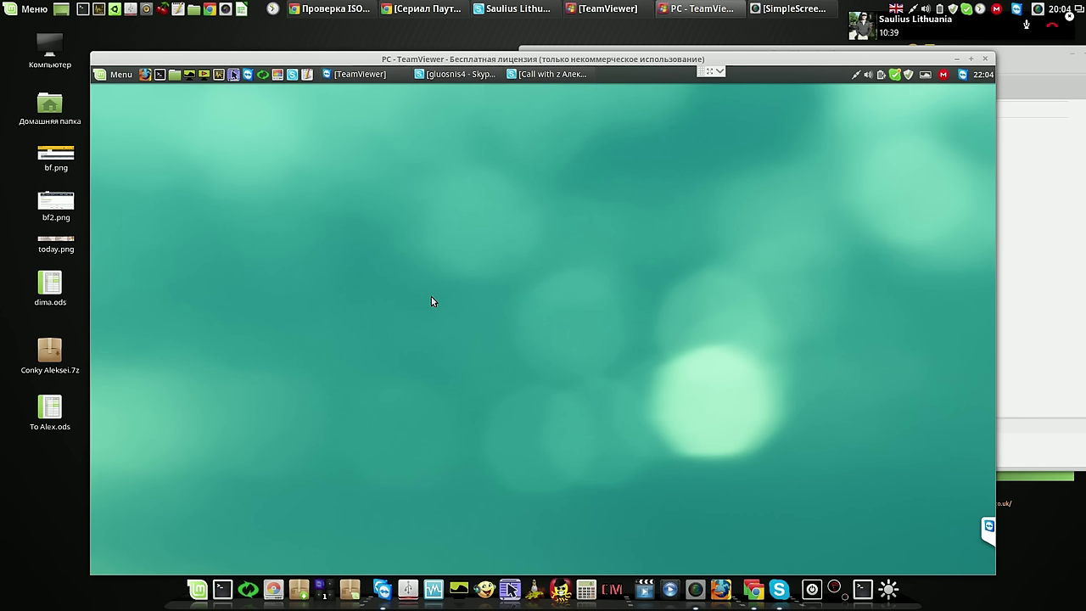
pyautogui.click(1013, 67)
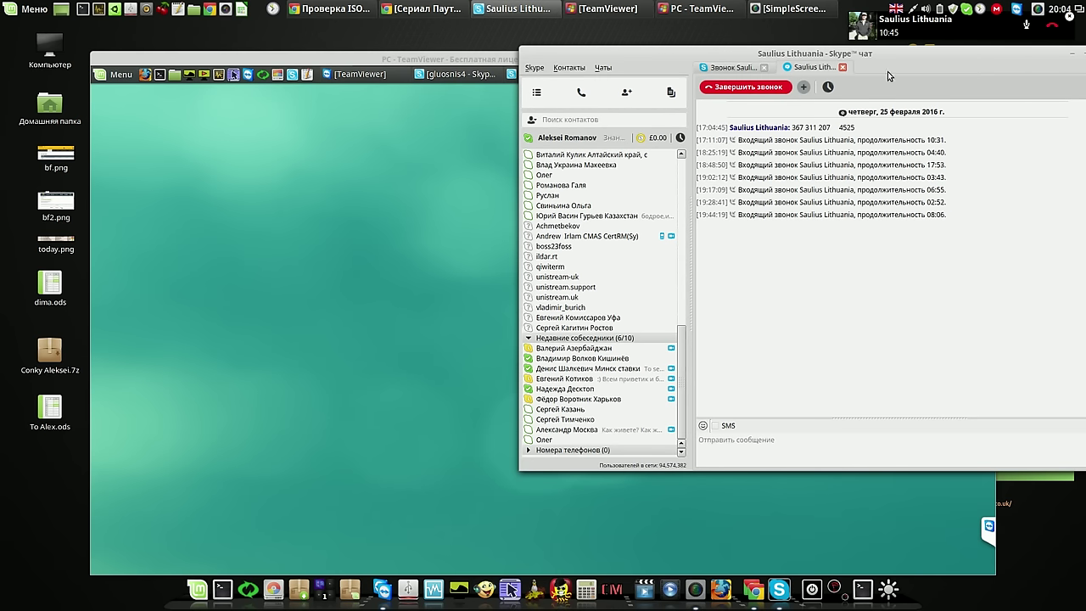
# Move and minimize the Skype chat, then move the TeamViewer window left and shrink it
pyautogui.moveTo(938, 59); pyautogui.dragTo(865, 66)
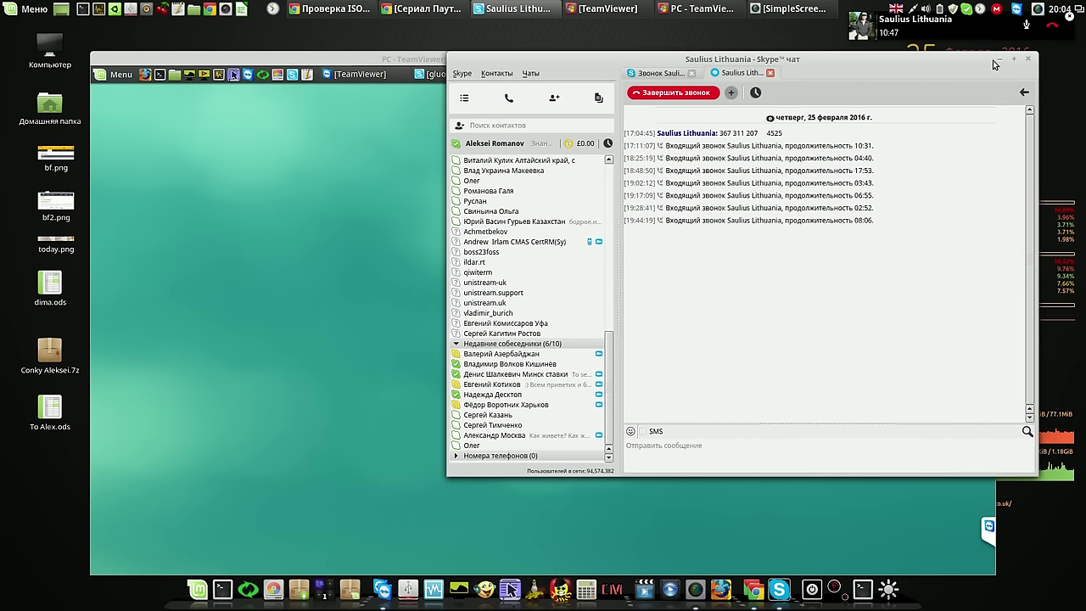
pyautogui.click(1013, 59)
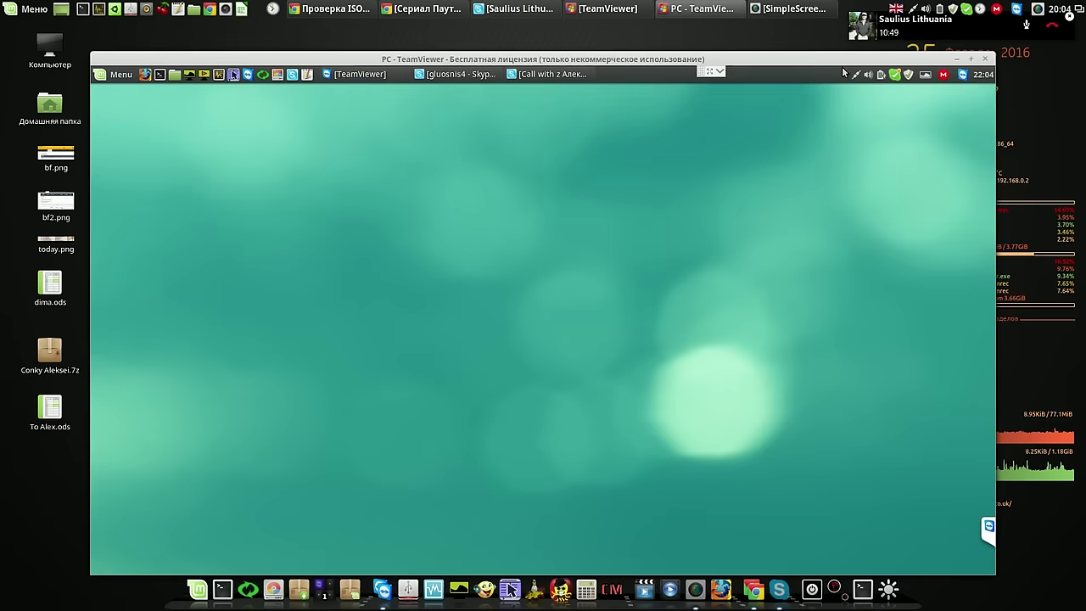
pyautogui.moveTo(828, 63); pyautogui.dragTo(749, 40)
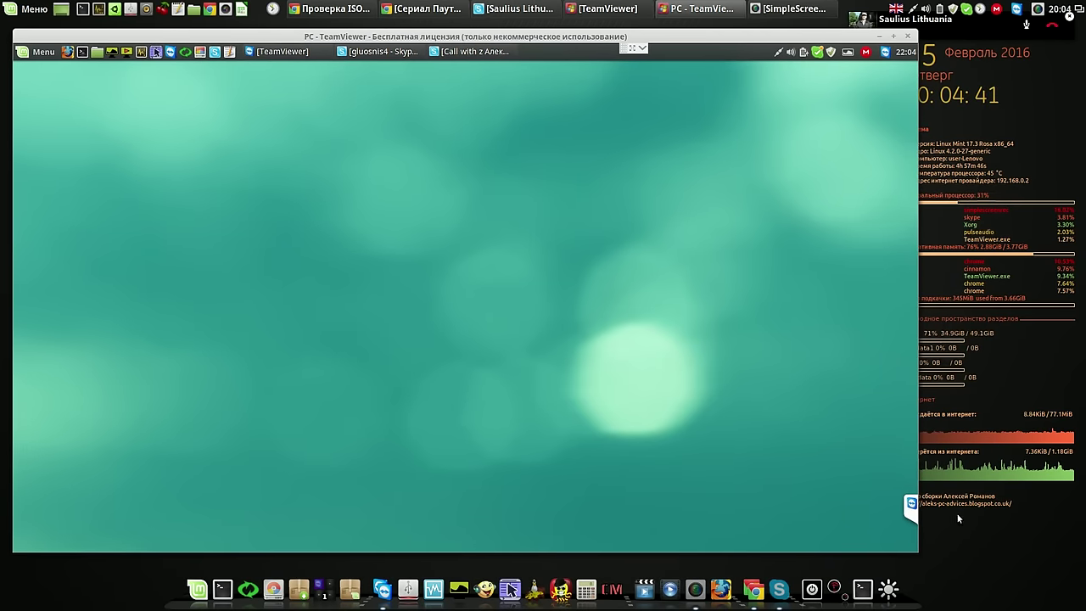
pyautogui.moveTo(913, 549); pyautogui.dragTo(891, 518)
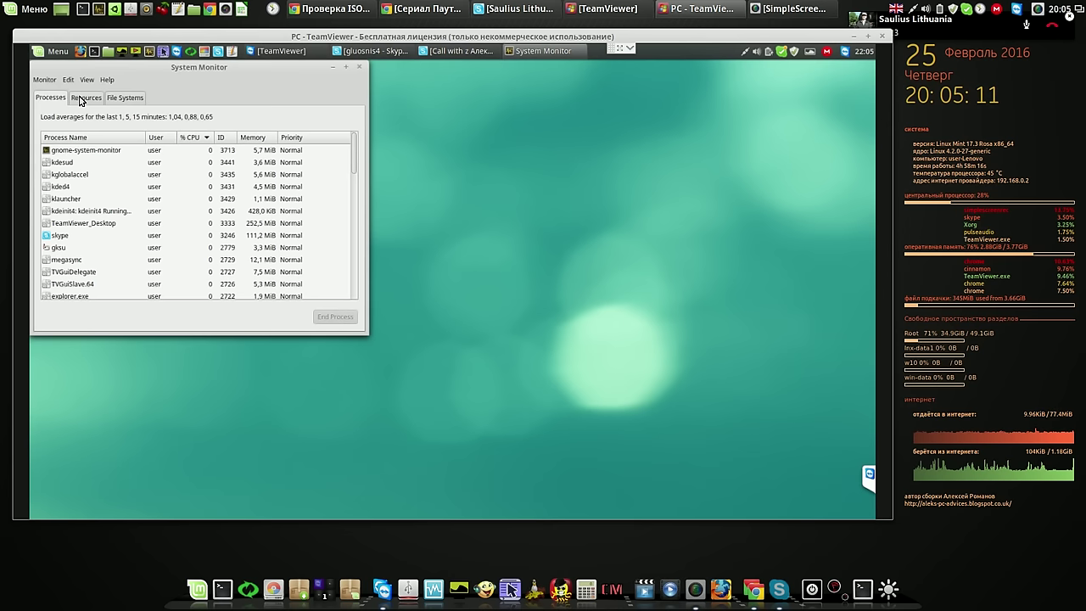
# Review System Monitor's Resources graphs, move it right, then close it
pyautogui.click(80, 99)
pyautogui.moveTo(274, 82); pyautogui.dragTo(707, 122)
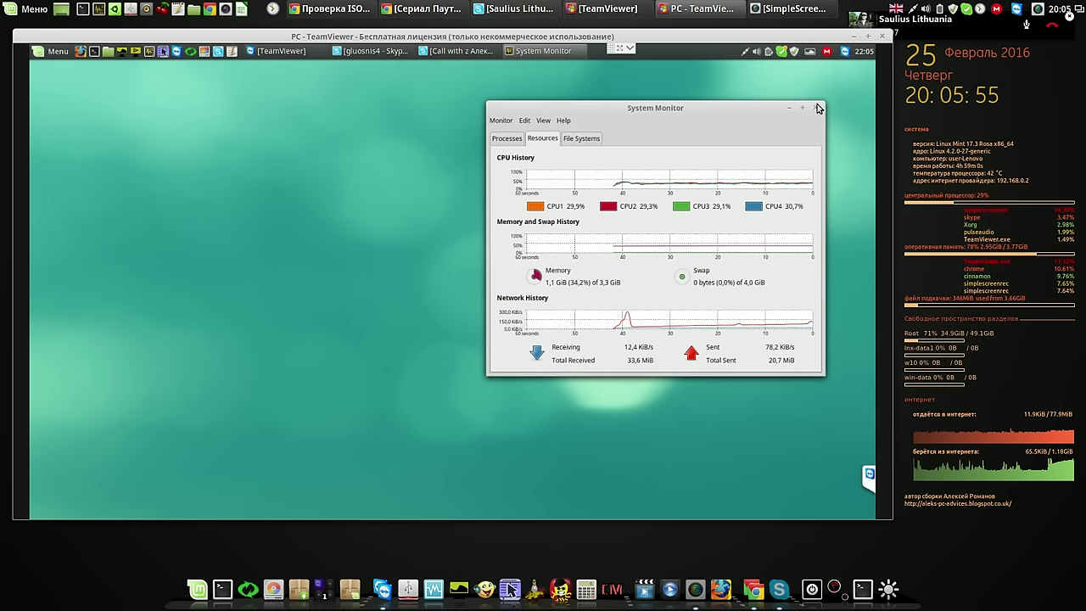
pyautogui.click(818, 108)
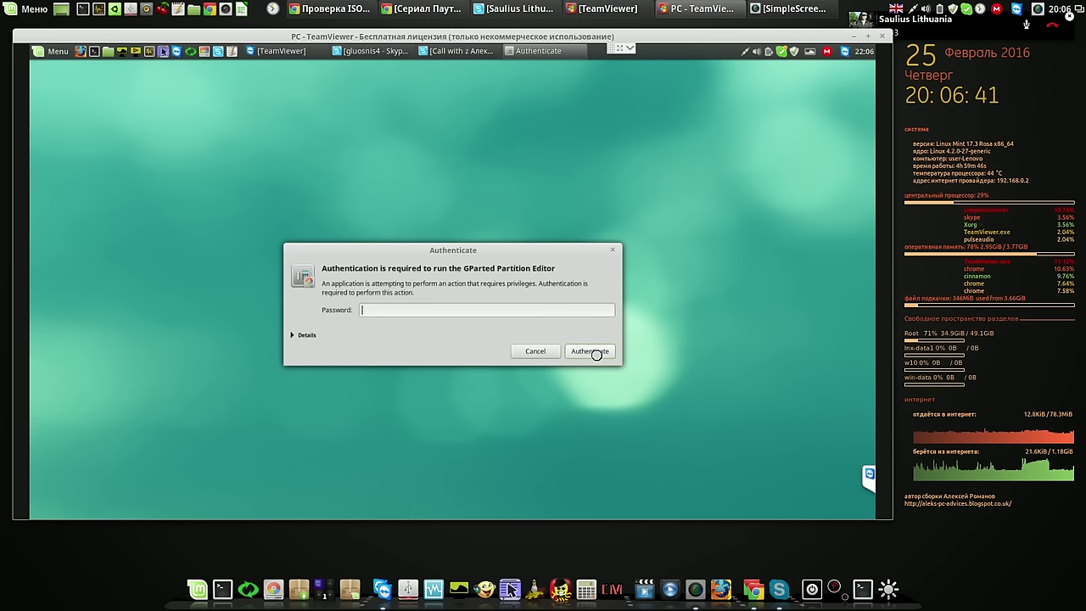
# Enter the administrator password to launch GParted and move its window up-left
pyautogui.write('•')
pyautogui.click(595, 352)
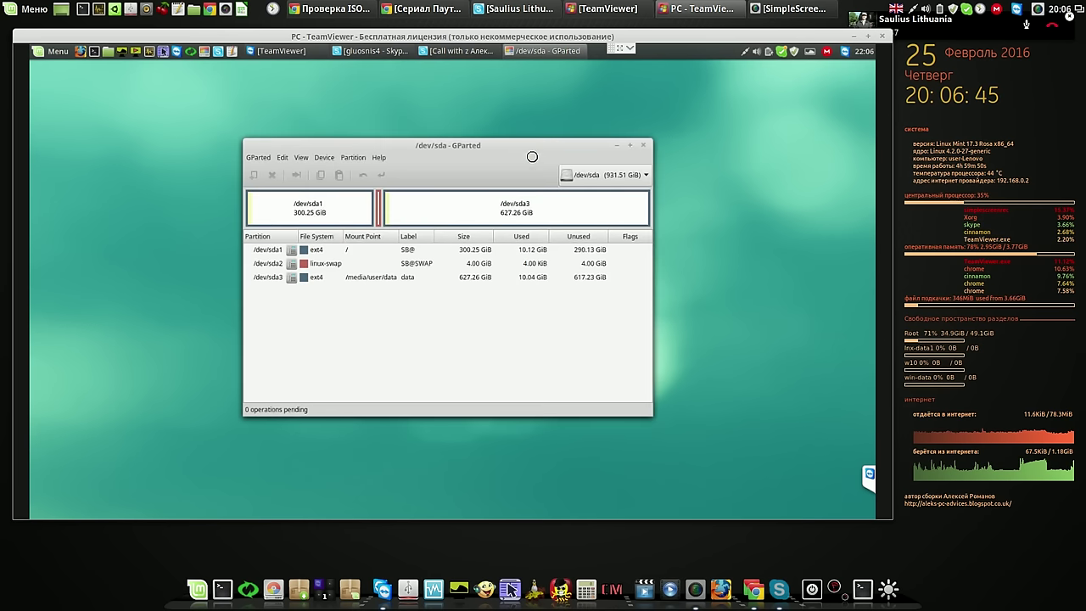
pyautogui.moveTo(530, 148); pyautogui.dragTo(493, 103)
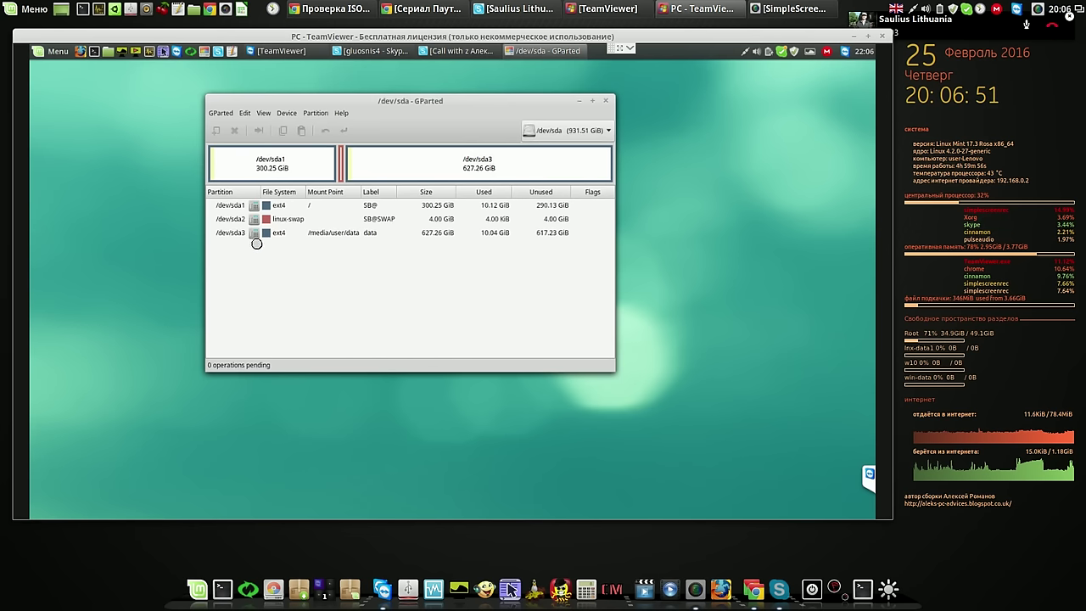
# Unmount the /dev/sda3 data partition, dismiss its context menu, and move GParted right
pyautogui.click(409, 234)
pyautogui.rightClick(409, 235)
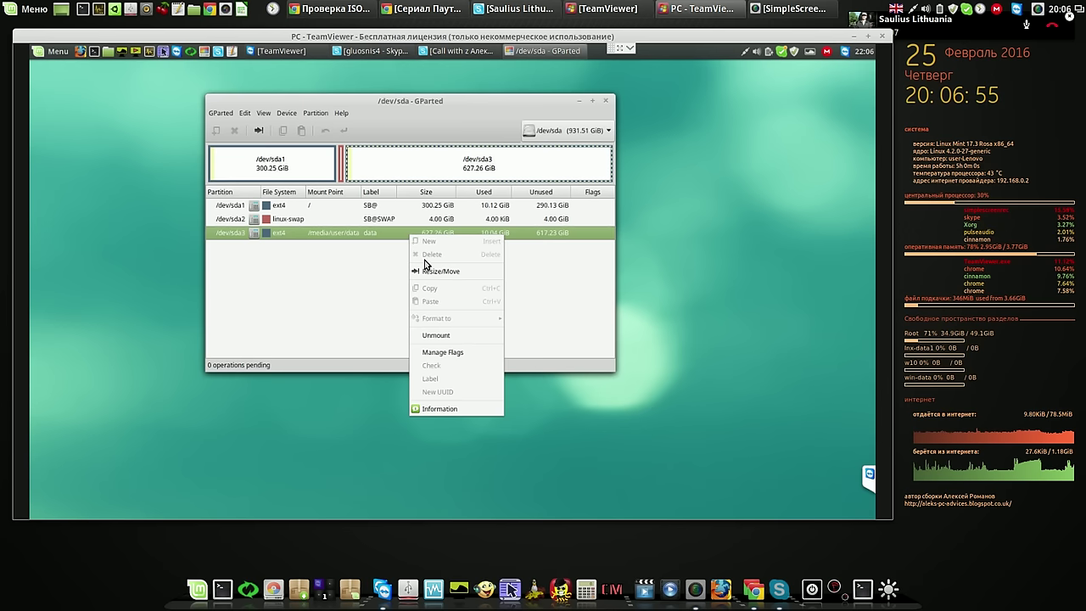
pyautogui.click(444, 338)
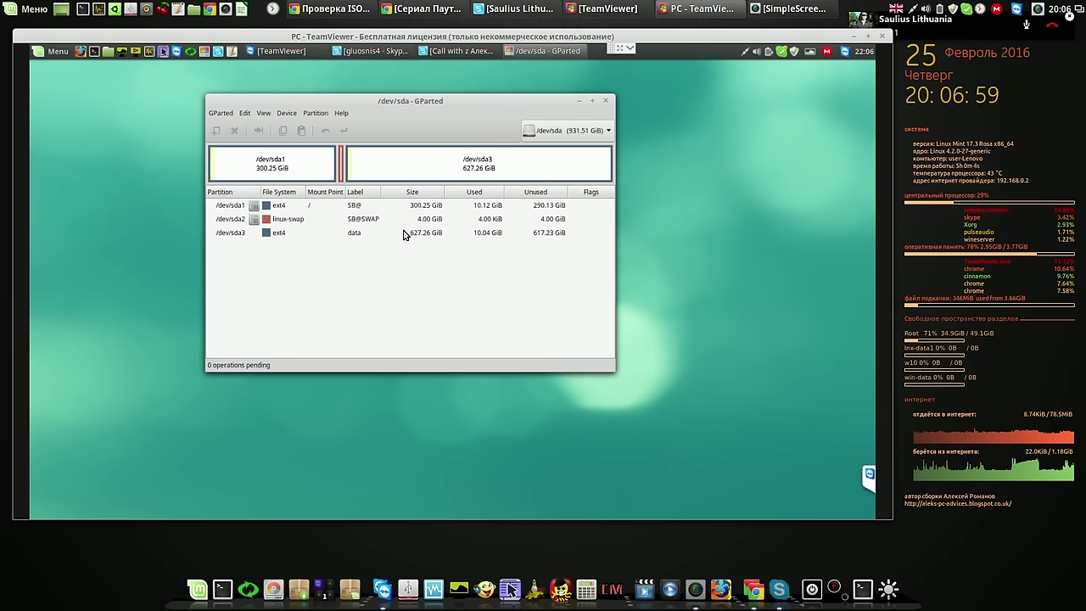
pyautogui.rightClick(404, 235)
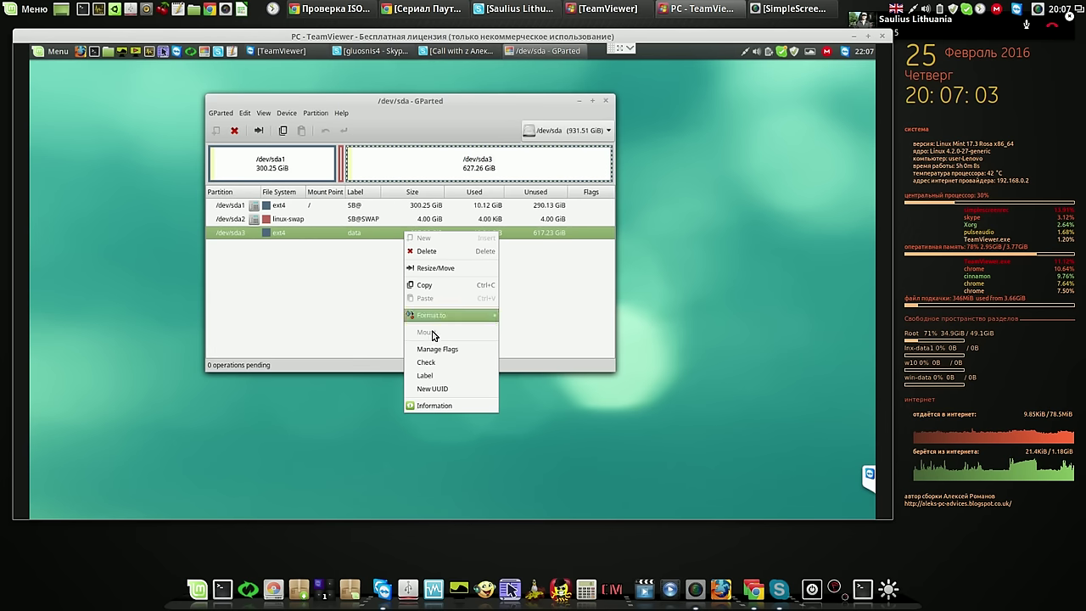
pyautogui.click(471, 109)
pyautogui.moveTo(496, 103); pyautogui.dragTo(664, 97)
# Mount the data partition by opening it from the Home folder, then minimize that window
pyautogui.click(108, 51)
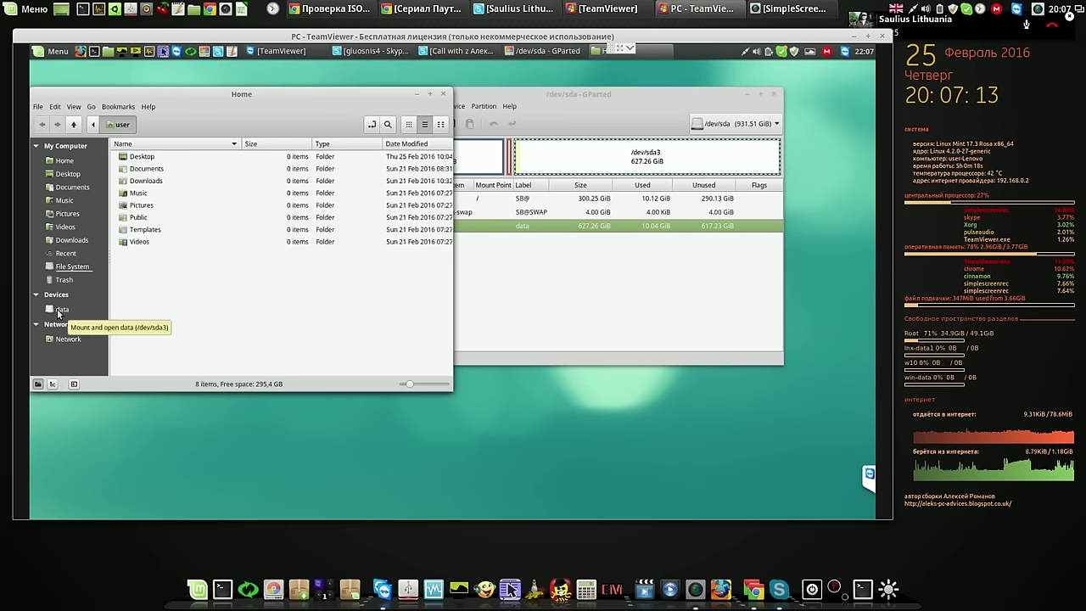
pyautogui.click(60, 311)
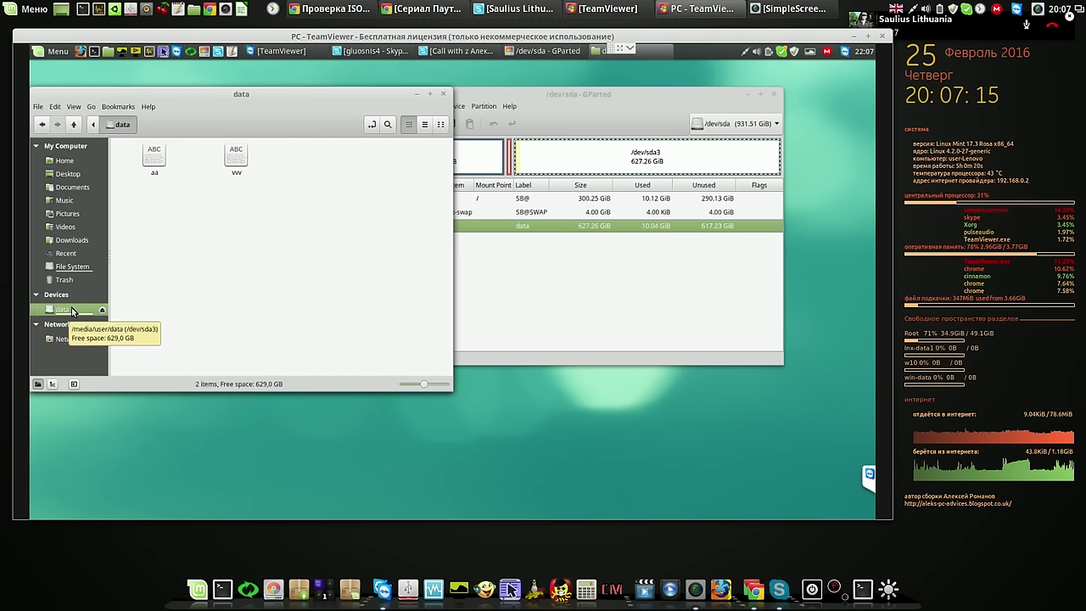
pyautogui.click(417, 96)
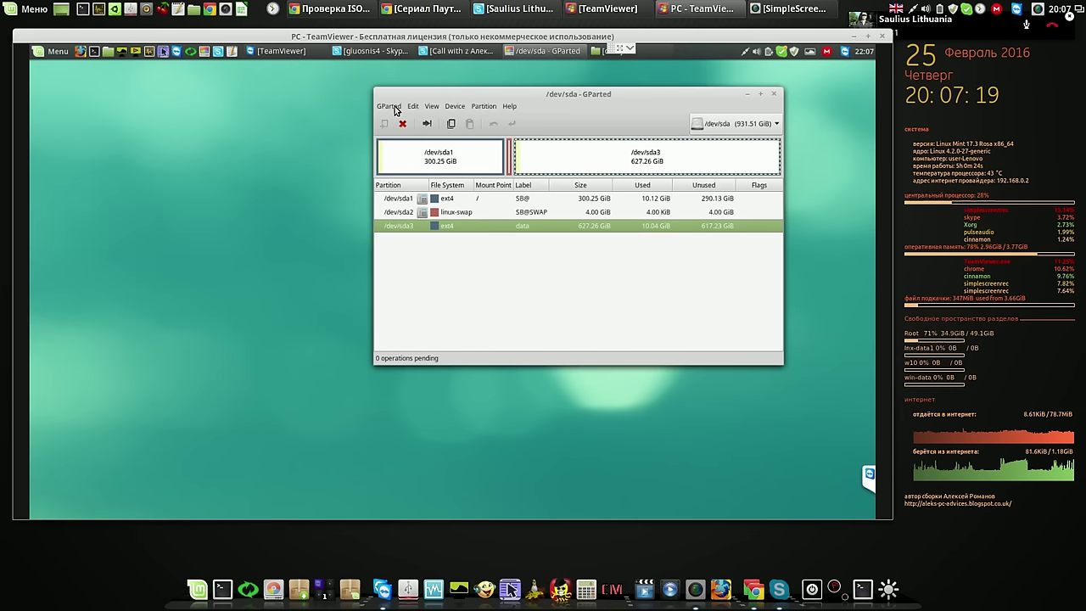
# Refresh GParted's device list, select /dev/sda3, and close GParted
pyautogui.click(389, 107)
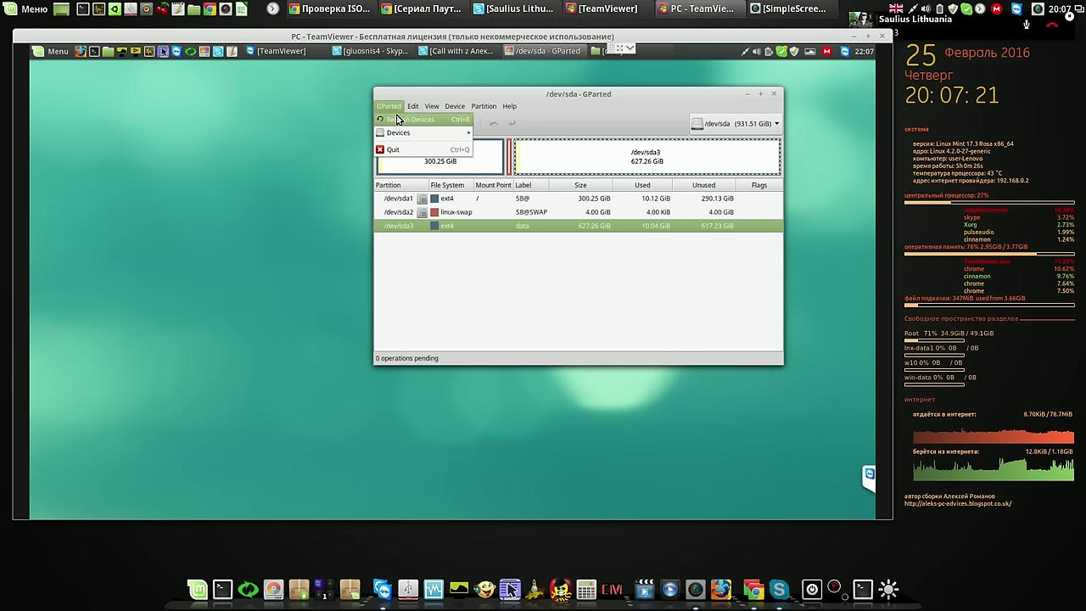
pyautogui.click(399, 118)
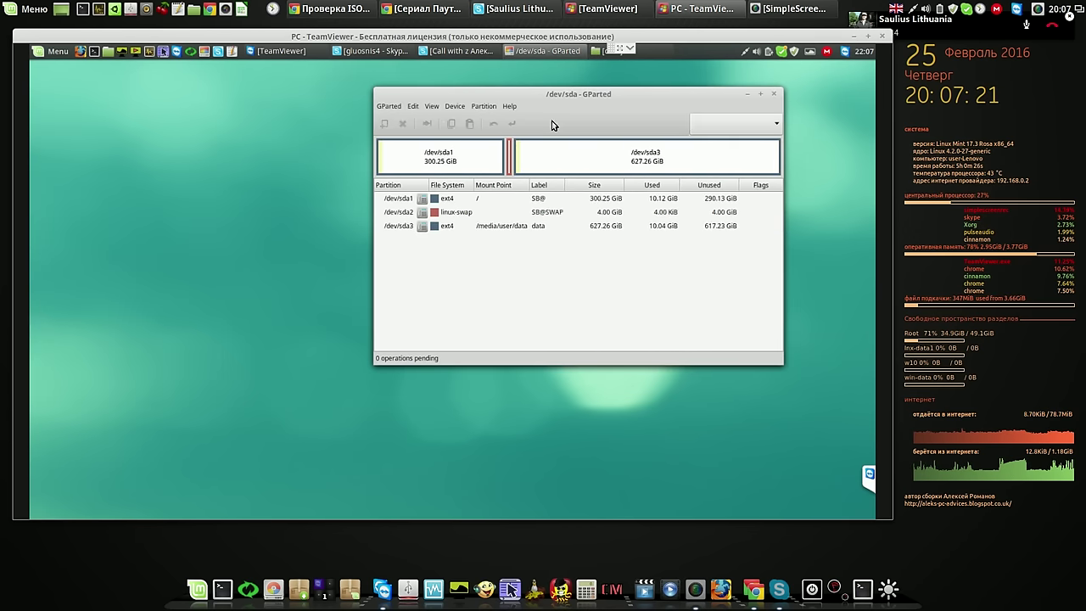
pyautogui.click(547, 226)
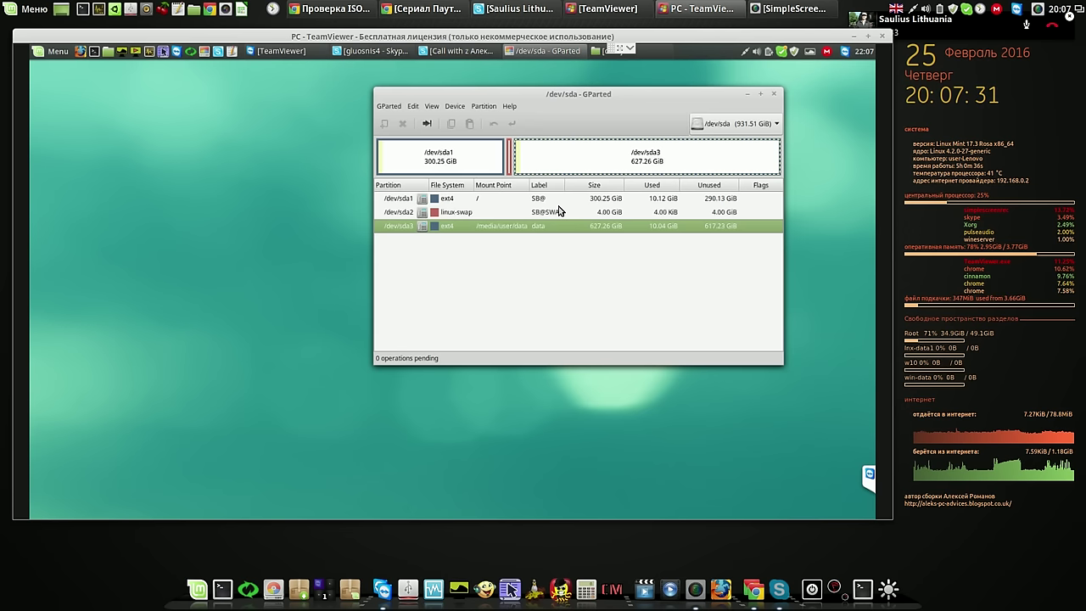
pyautogui.click(772, 95)
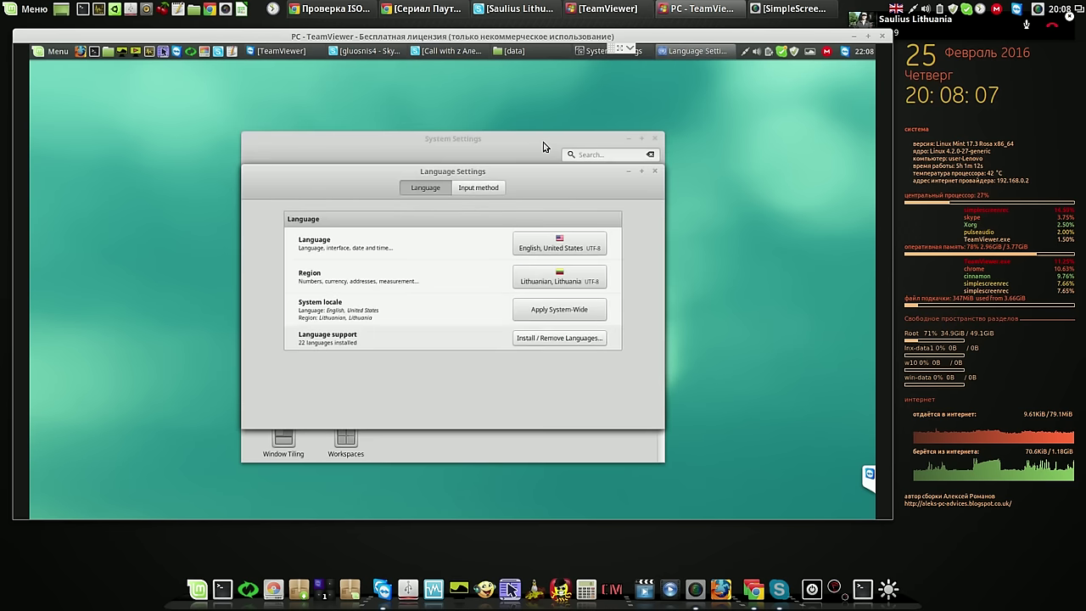
# View the remote display-language list of locales, then close it without changing anything
pyautogui.click(570, 247)
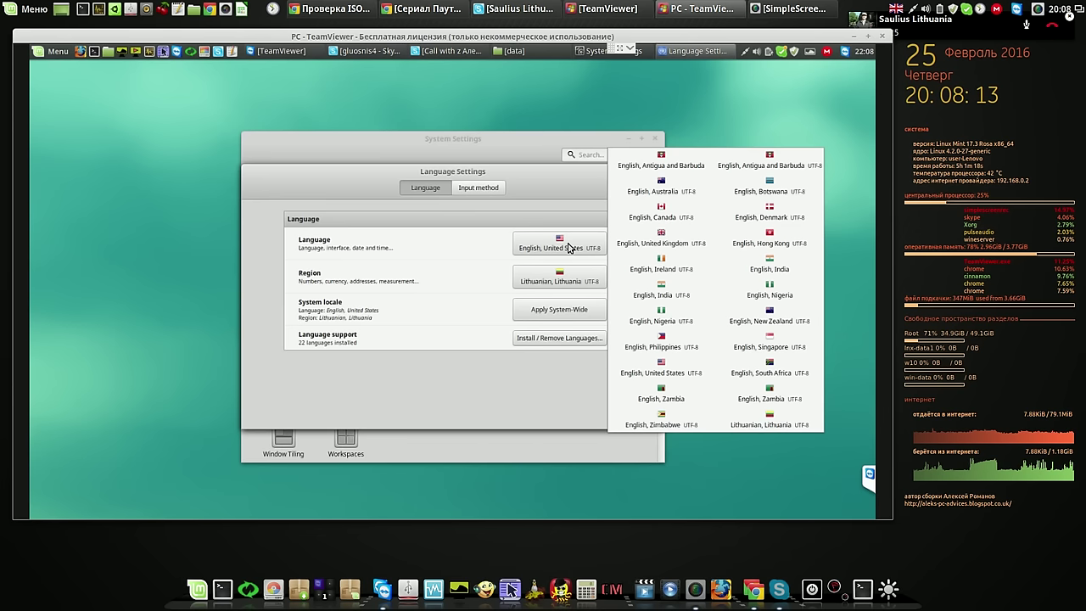
pyautogui.click(568, 246)
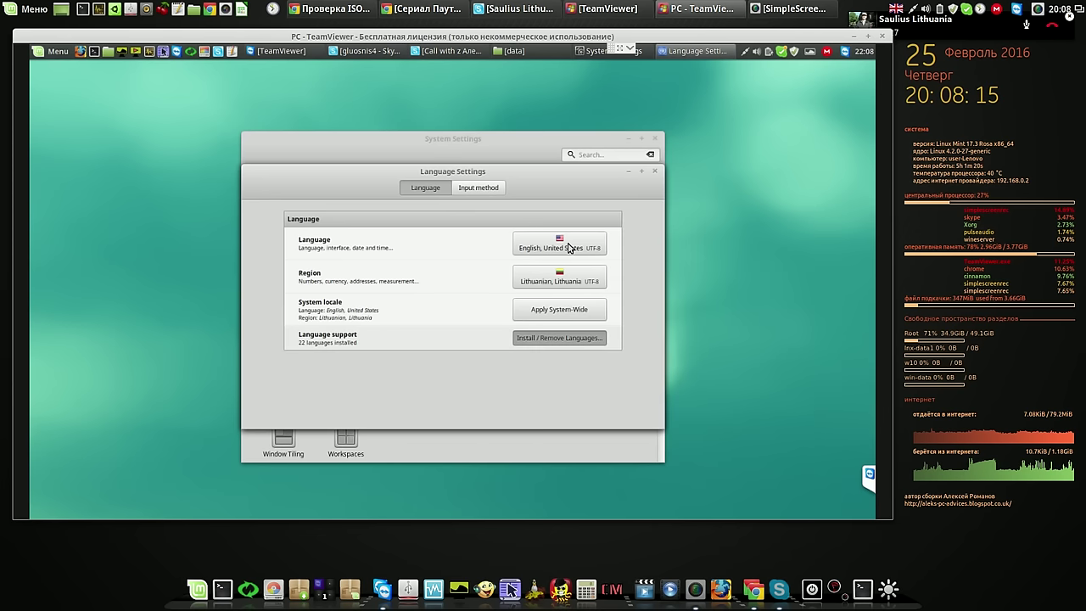
# Enter the administrator password and add Lithuanian, Lithuania ISO-8859-13 as a new language
pyautogui.write('•')
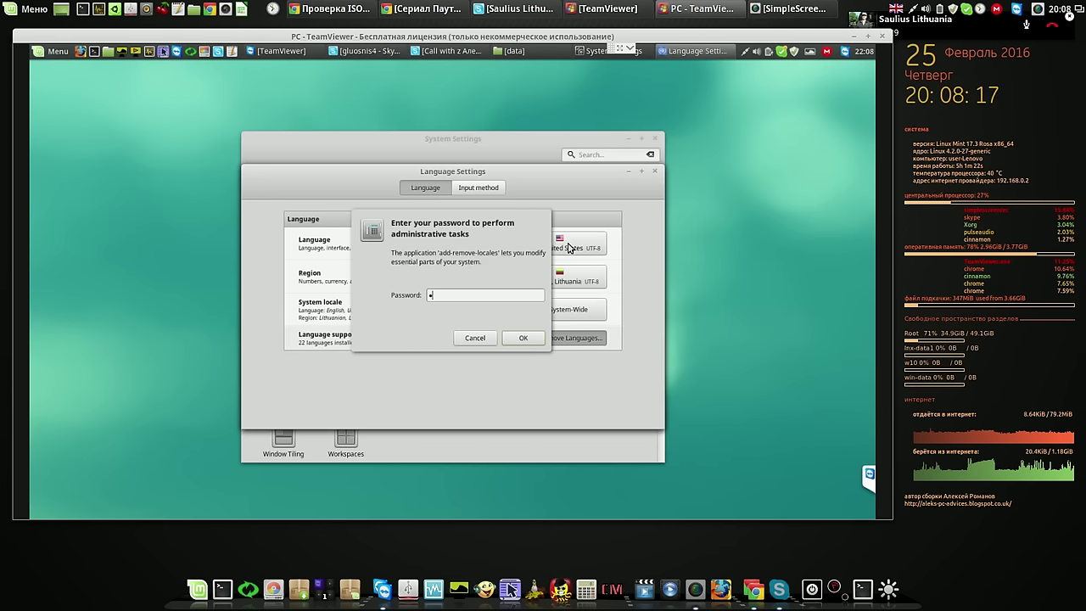
pyautogui.press('Return')
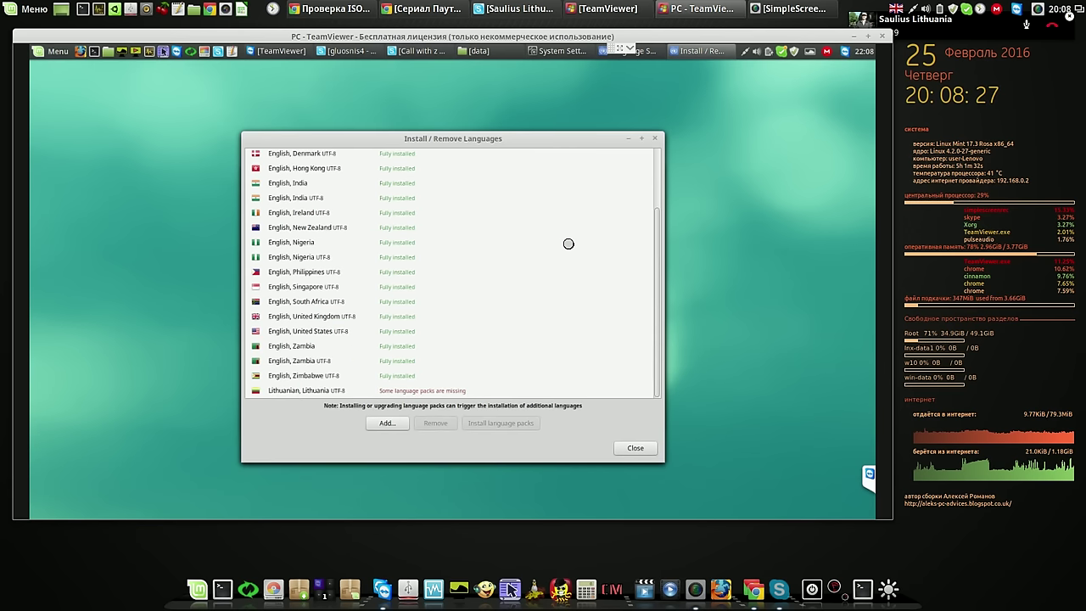
pyautogui.click(388, 421)
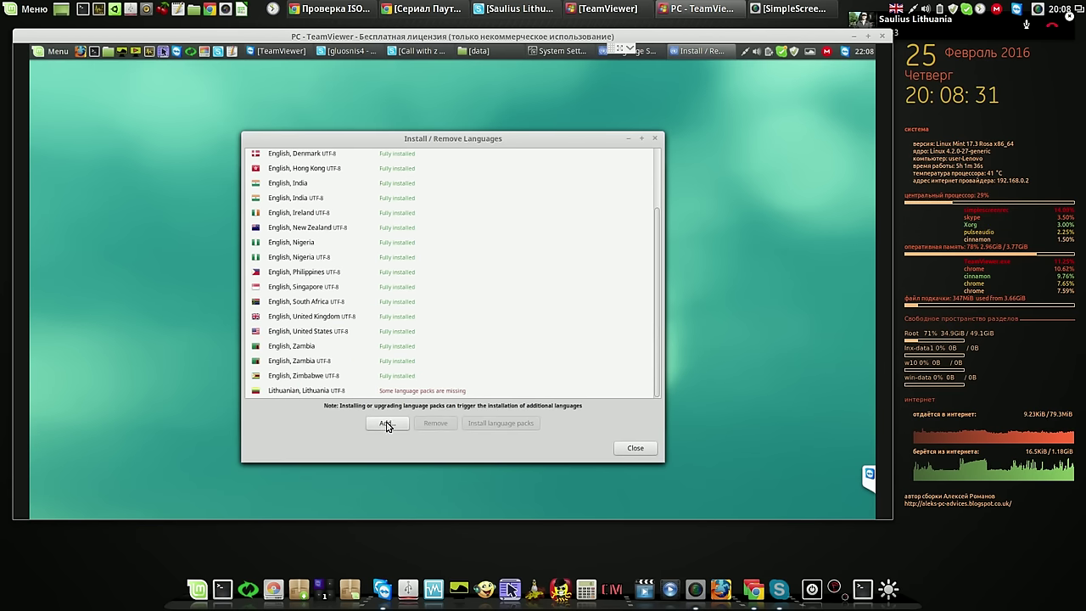
pyautogui.click(385, 423)
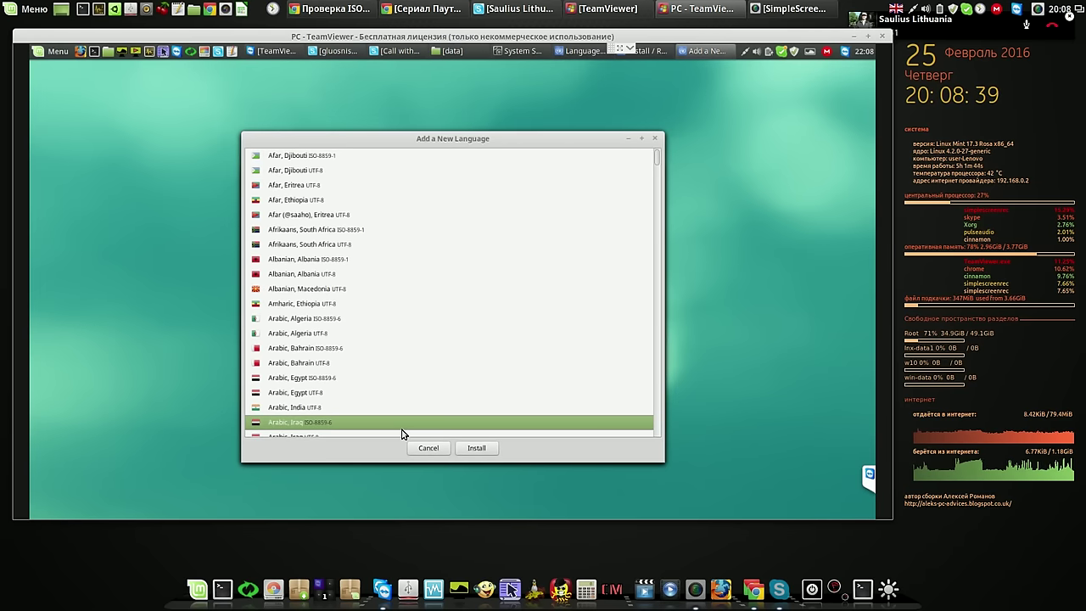
pyautogui.scroll(-20, 402, 433)
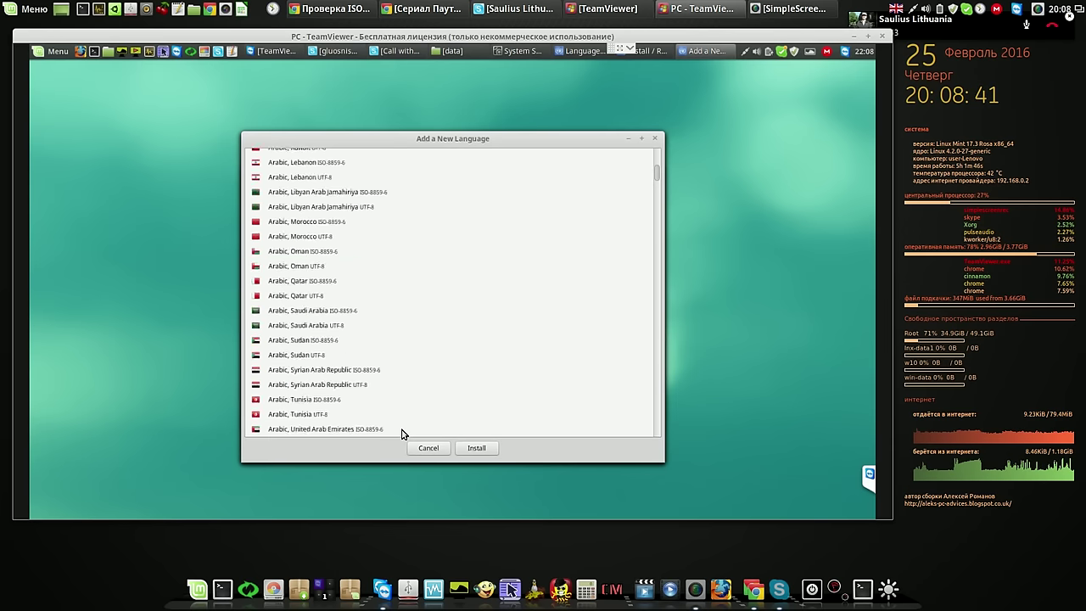
pyautogui.scroll(-15, 402, 434)
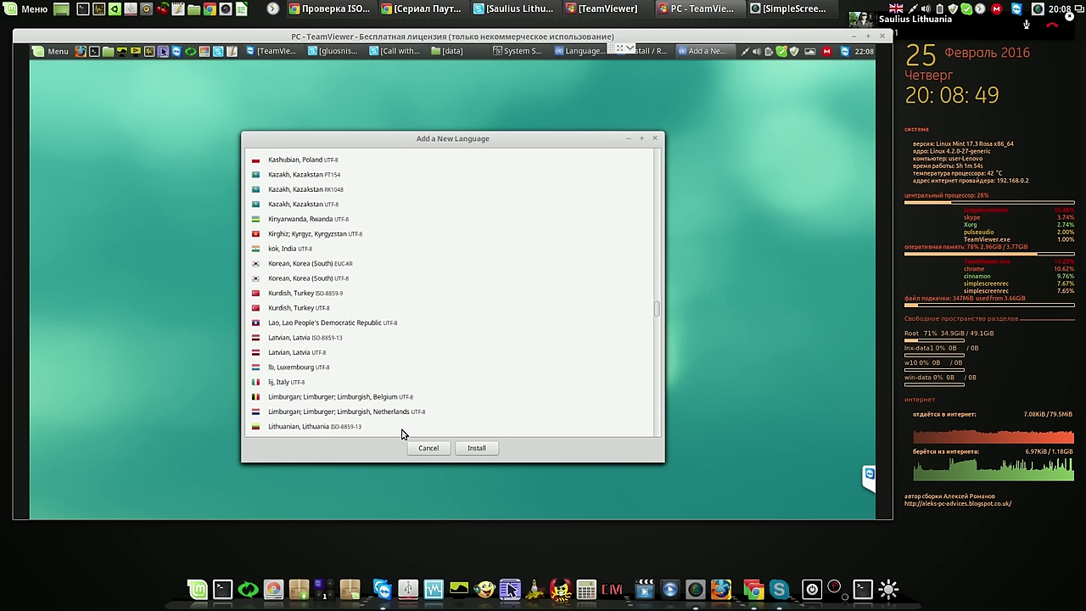
pyautogui.click(342, 429)
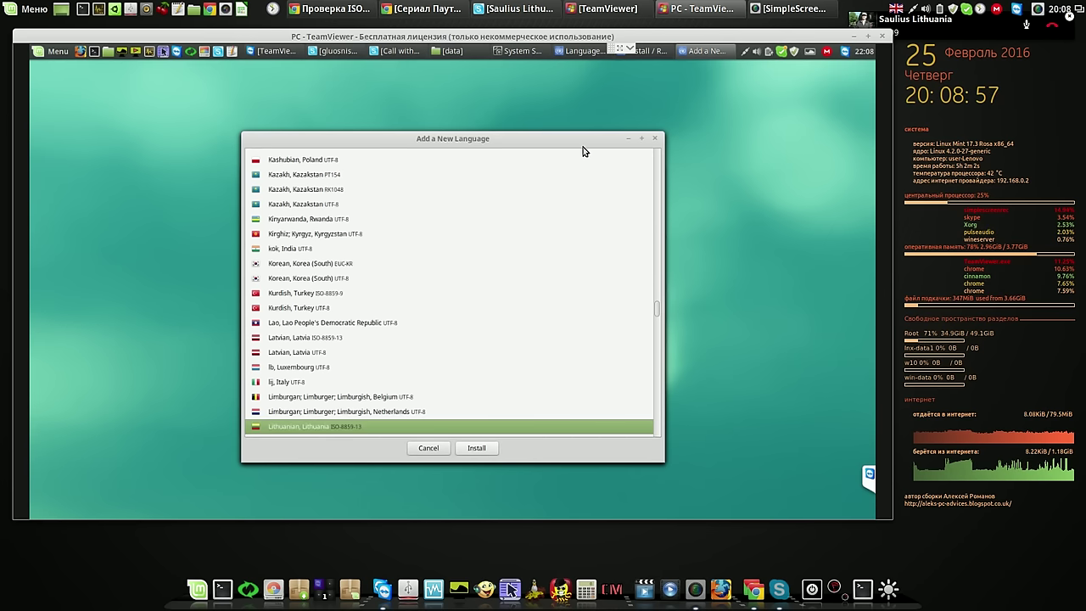
pyautogui.press('Return')
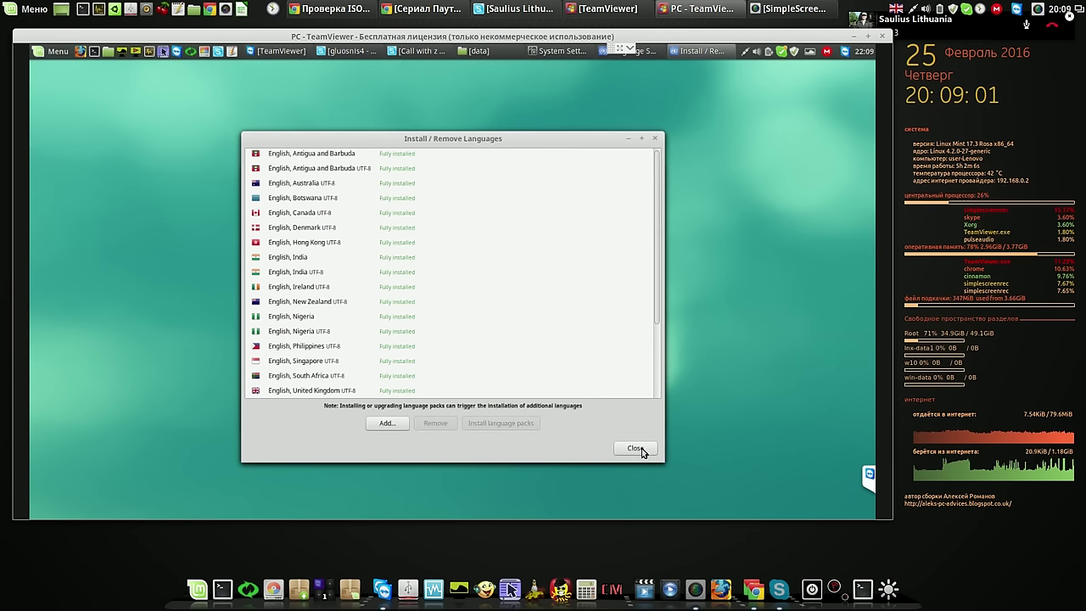
# Select Lithuanian, Lithuania UTF-8, install its missing language packs, and close the installer
pyautogui.click(490, 316)
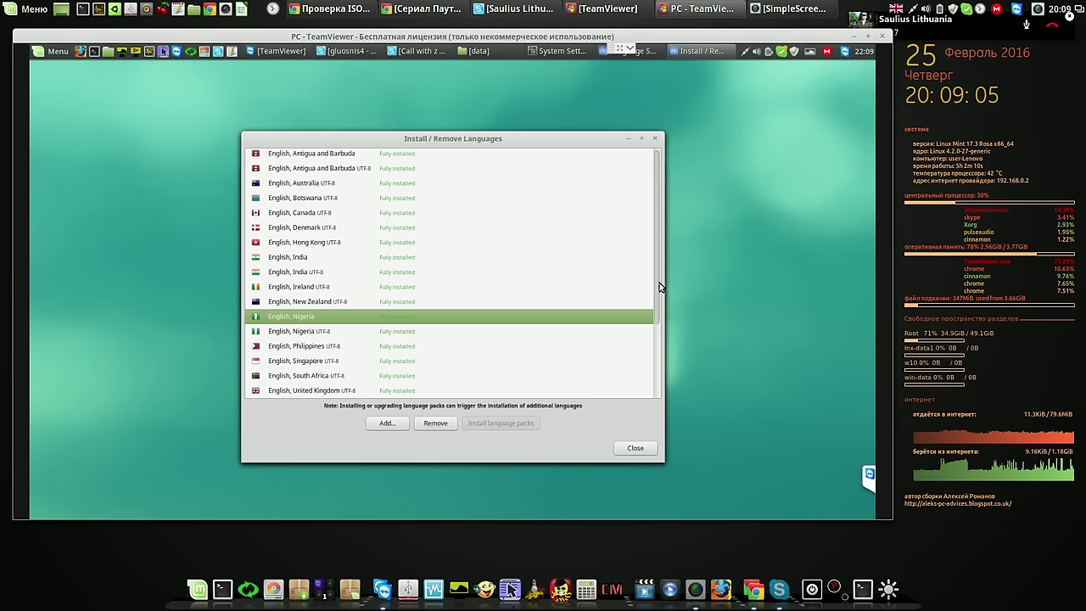
pyautogui.moveTo(659, 286); pyautogui.dragTo(658, 343)
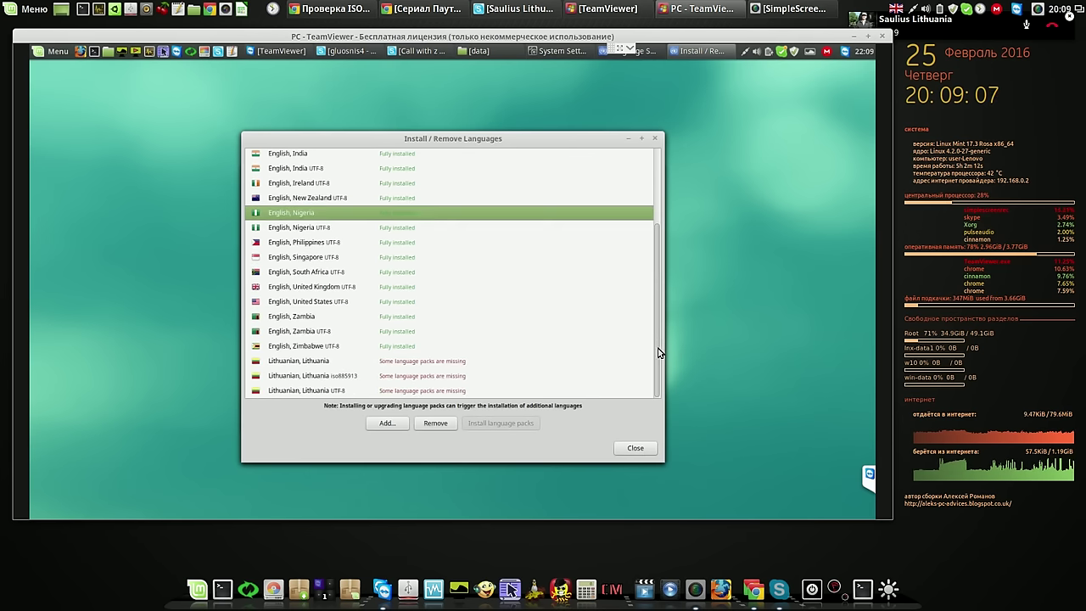
pyautogui.click(324, 392)
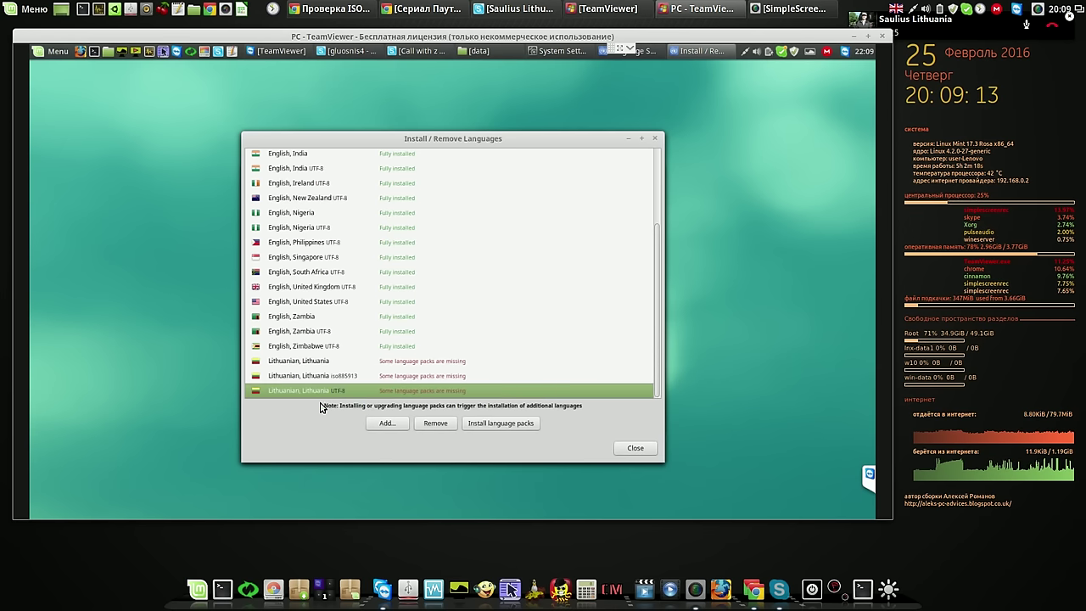
pyautogui.click(498, 424)
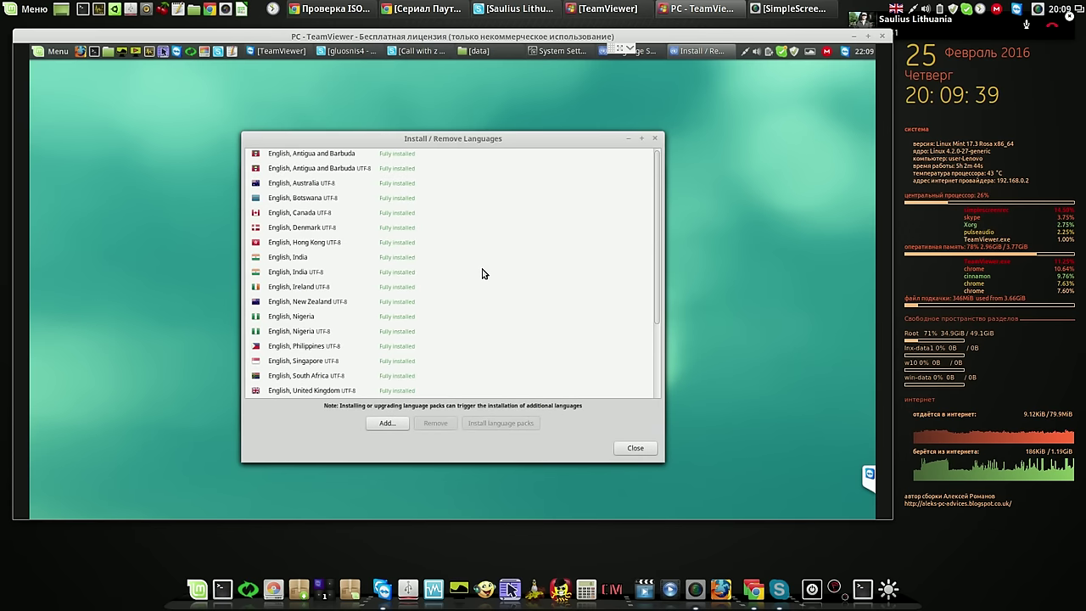
pyautogui.click(631, 449)
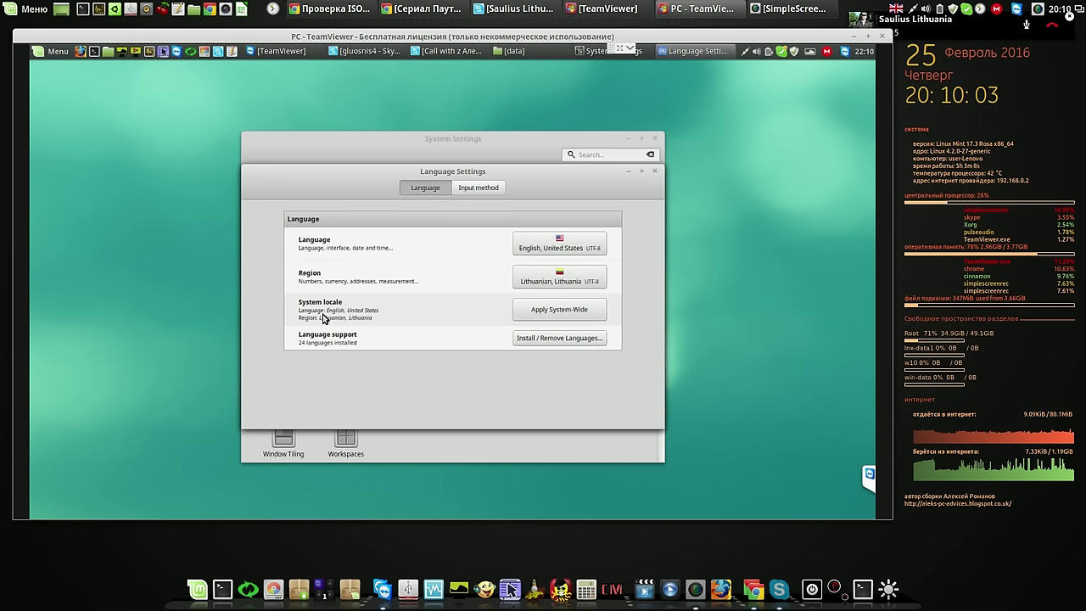
# Apply the locale settings system-wide with the admin password, then close Language Settings and System Settings
pyautogui.click(556, 314)
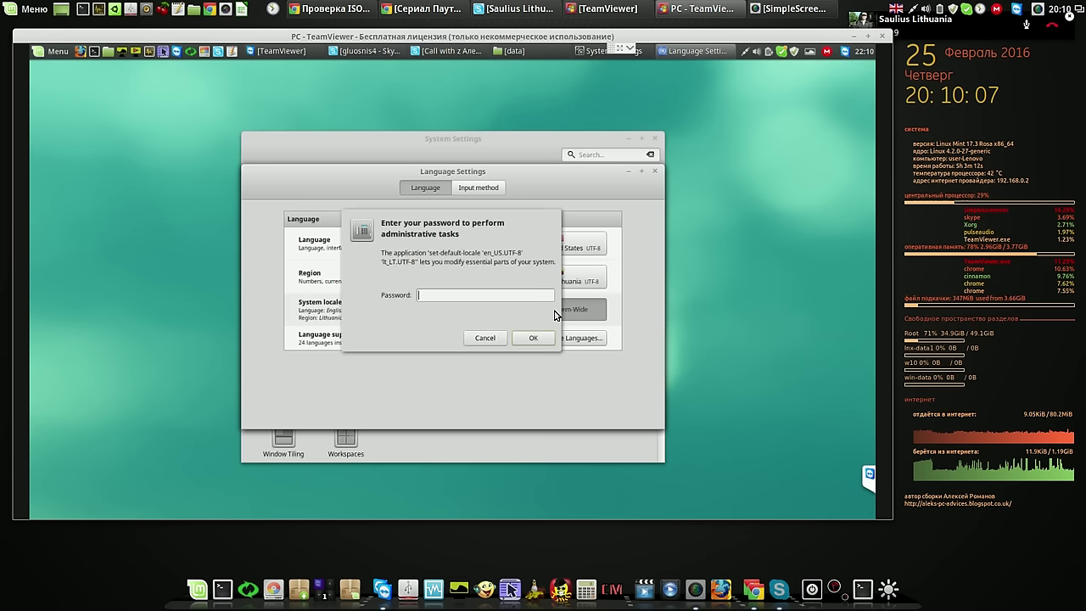
pyautogui.write('1')
pyautogui.click(531, 337)
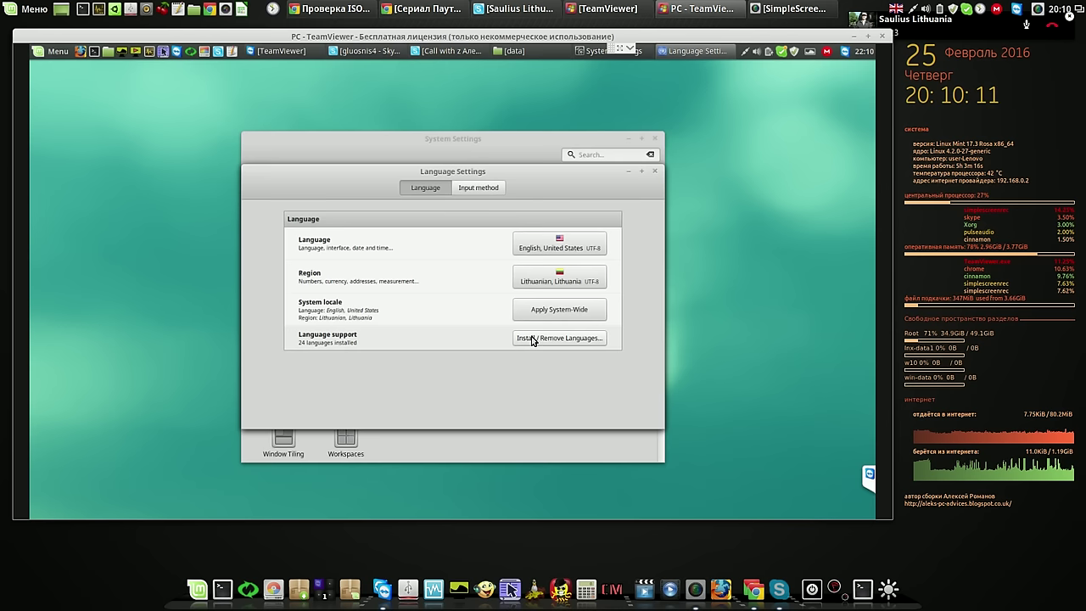
pyautogui.click(654, 172)
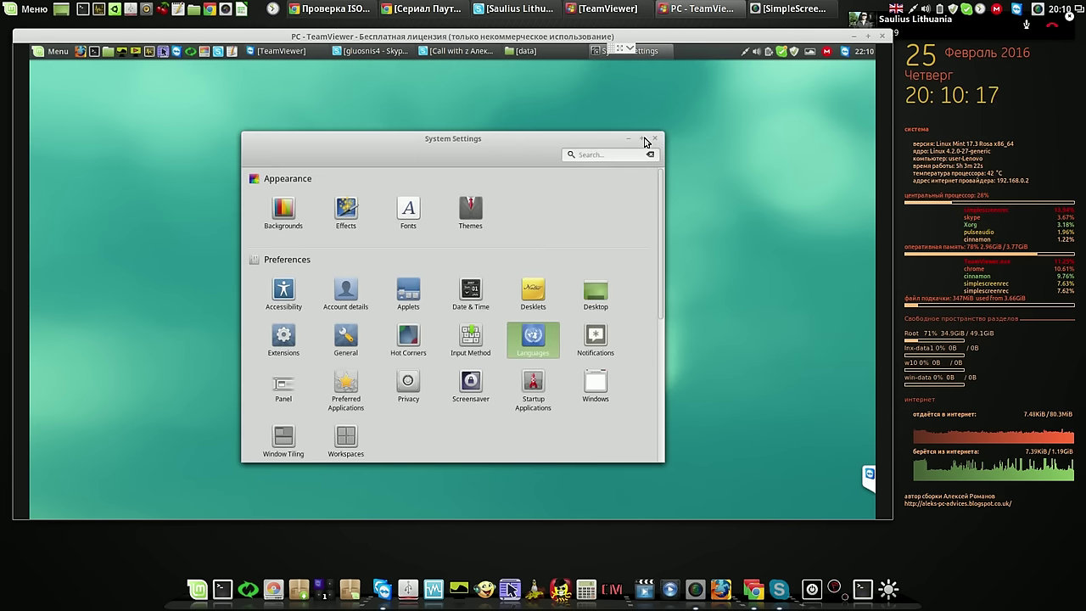
pyautogui.click(654, 140)
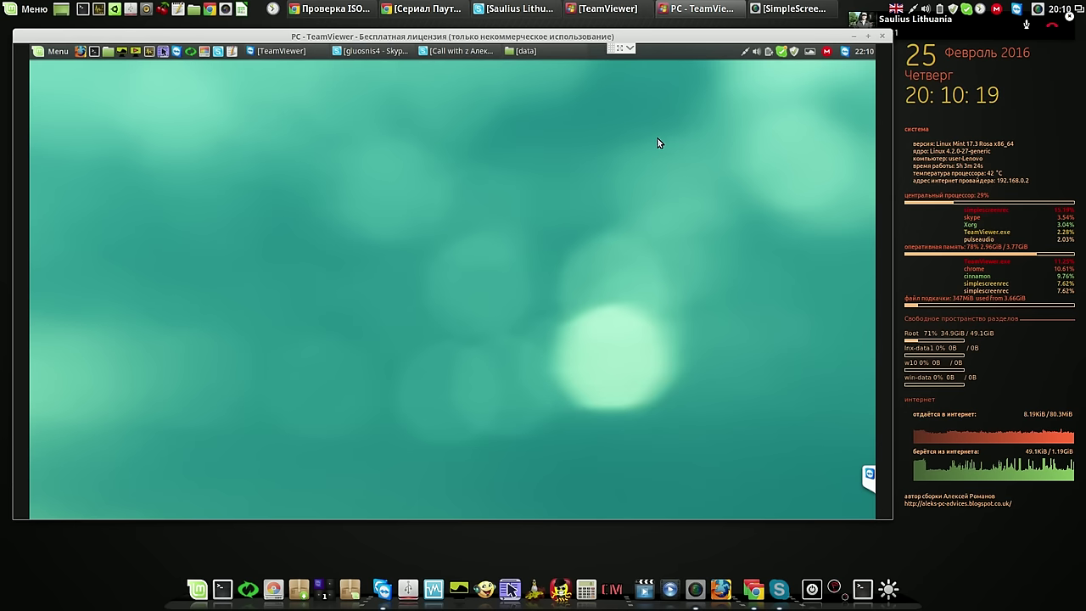
# Open the Keyboard settings from System Settings in the remote application menu
pyautogui.click(59, 58)
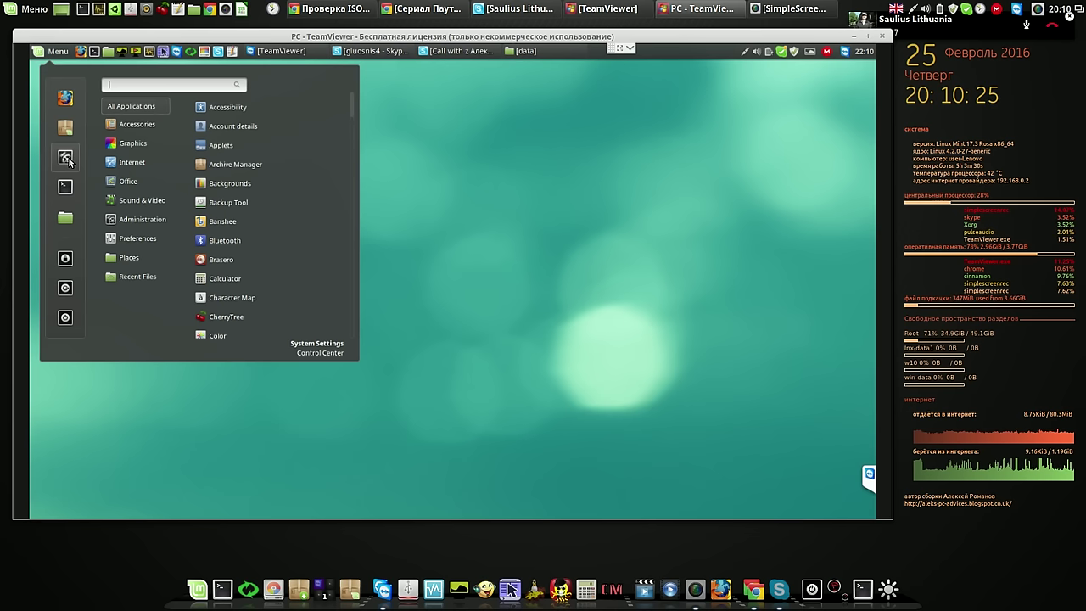
pyautogui.click(68, 159)
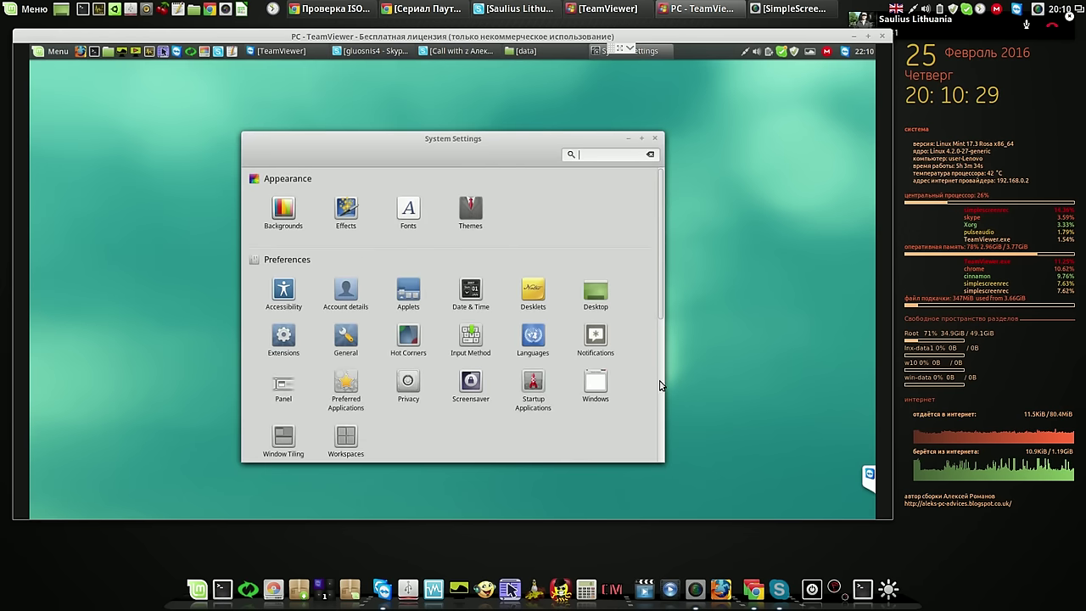
pyautogui.scroll(-5, 660, 385)
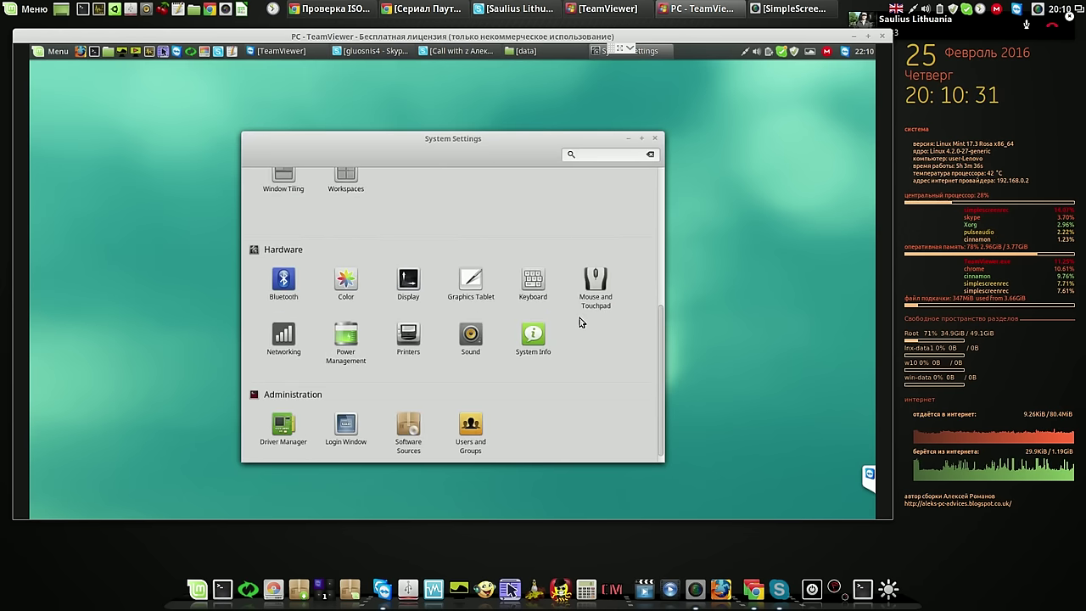
pyautogui.click(534, 284)
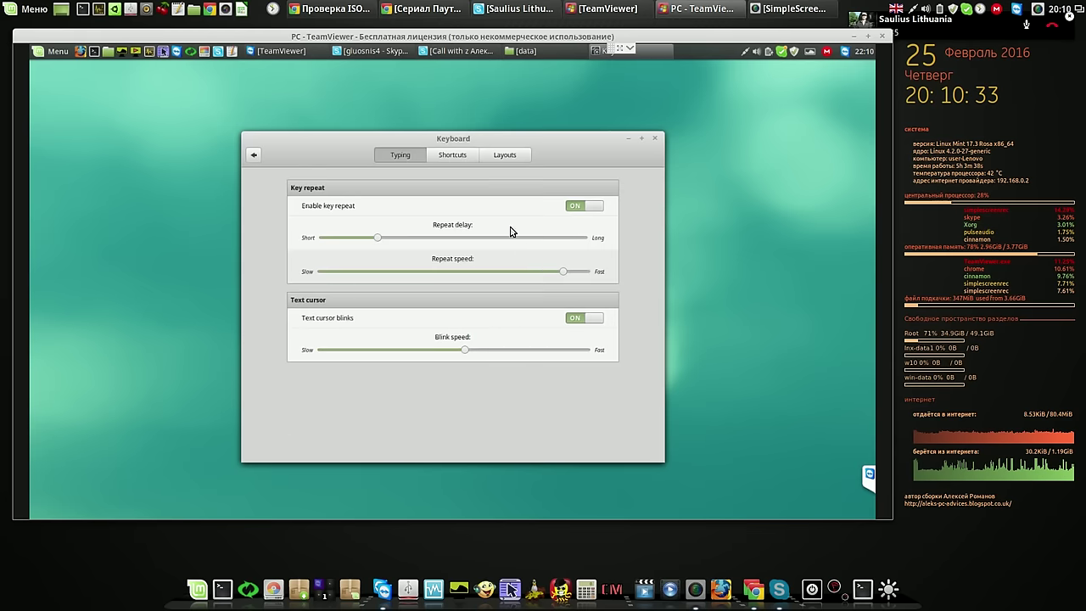
# On the Layouts page with English (US) selected, dismiss the layout options and begin adding a layout
pyautogui.click(505, 156)
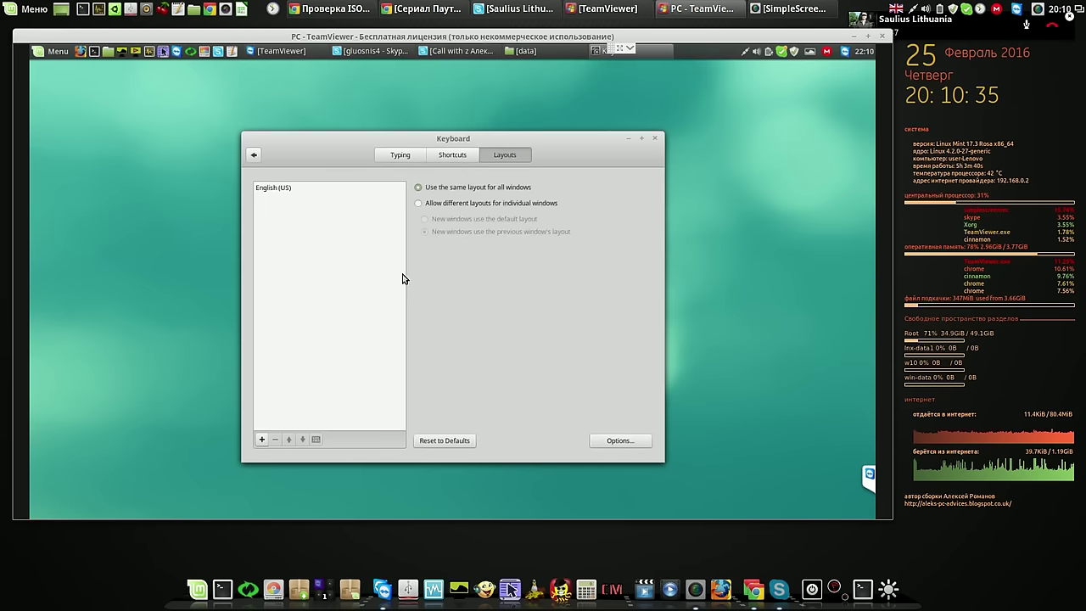
pyautogui.click(283, 188)
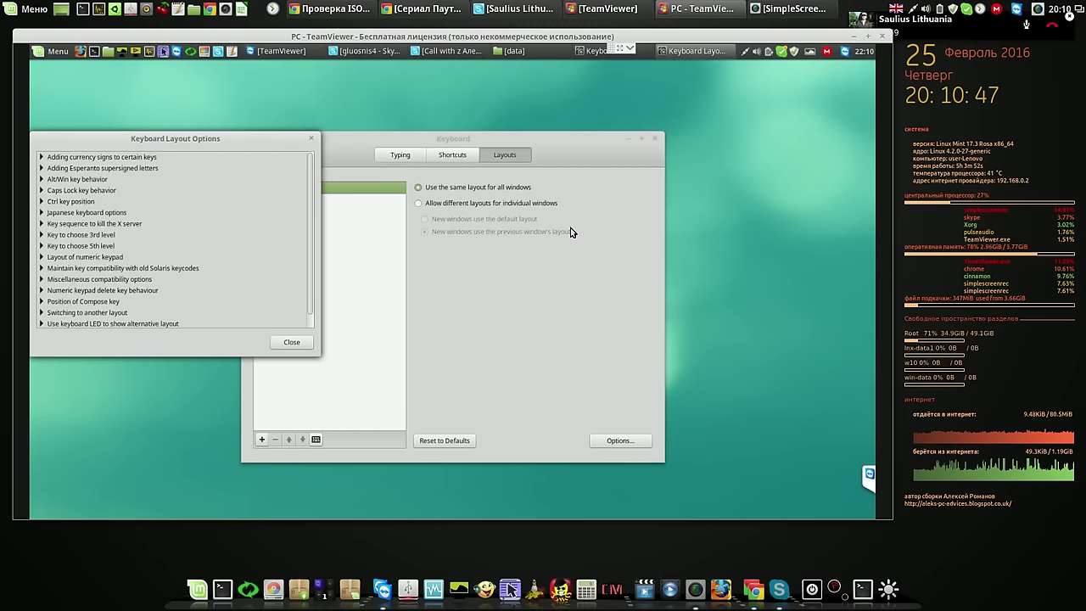
pyautogui.click(307, 341)
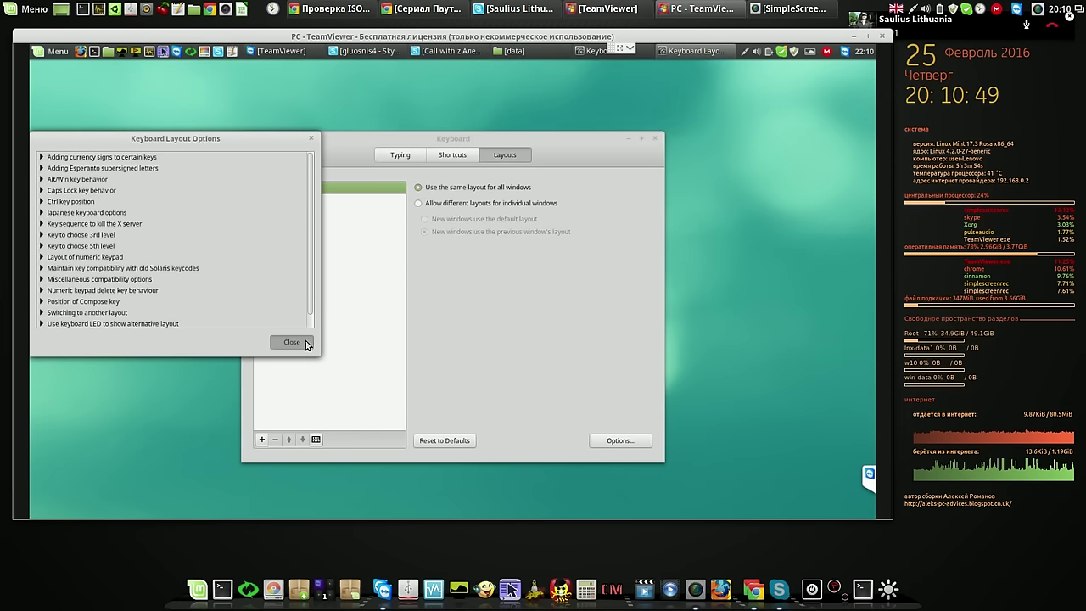
pyautogui.click(263, 441)
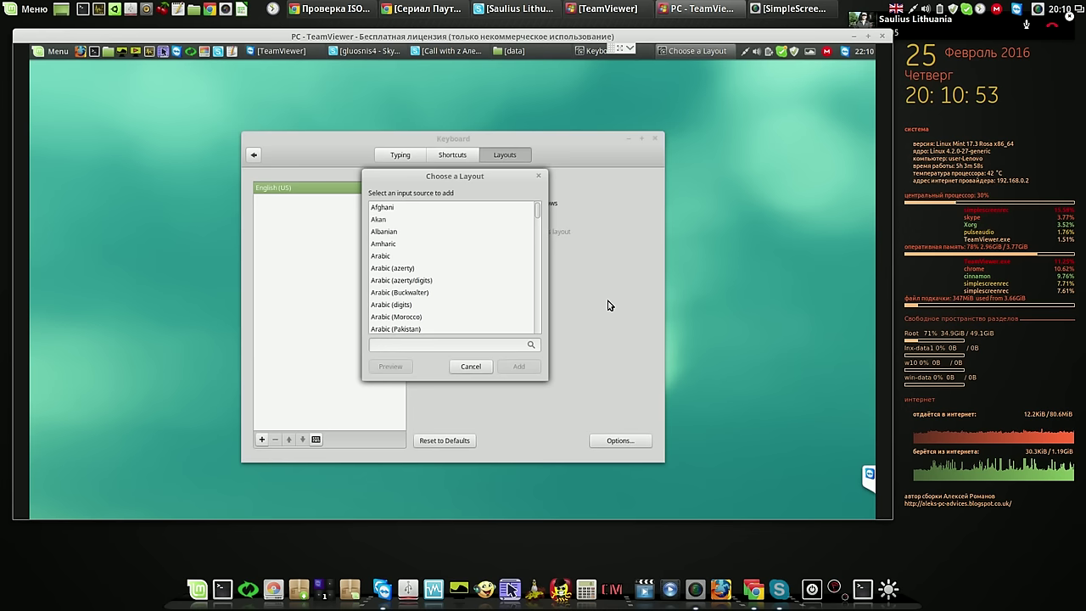
# Add the Lithuanian layout and allow different layouts for individual windows
pyautogui.scroll(-15, 451, 267)
pyautogui.scroll(-20, 451, 267)
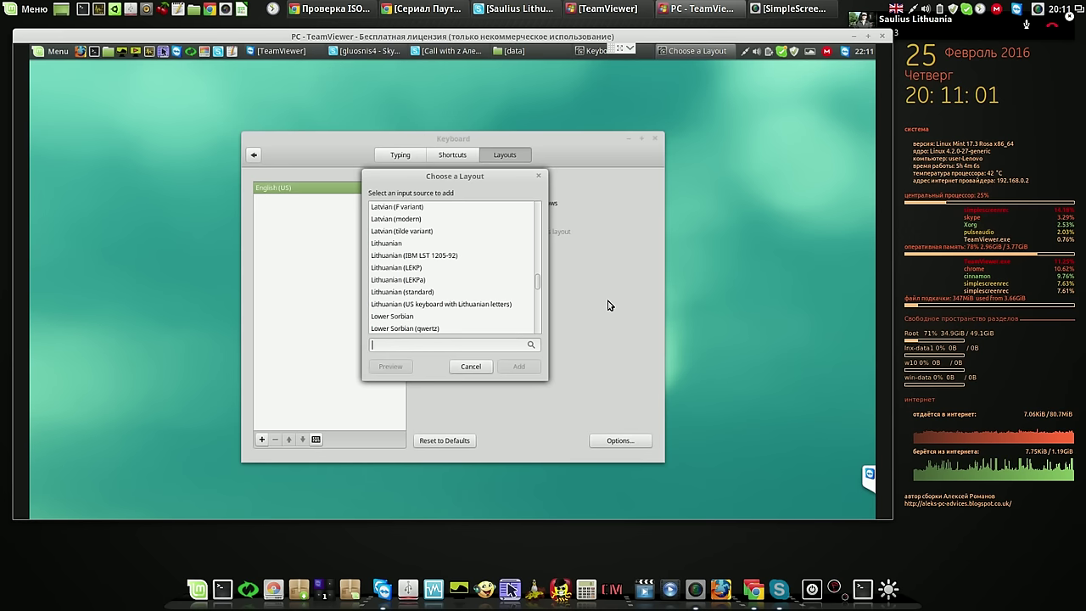
pyautogui.click(398, 245)
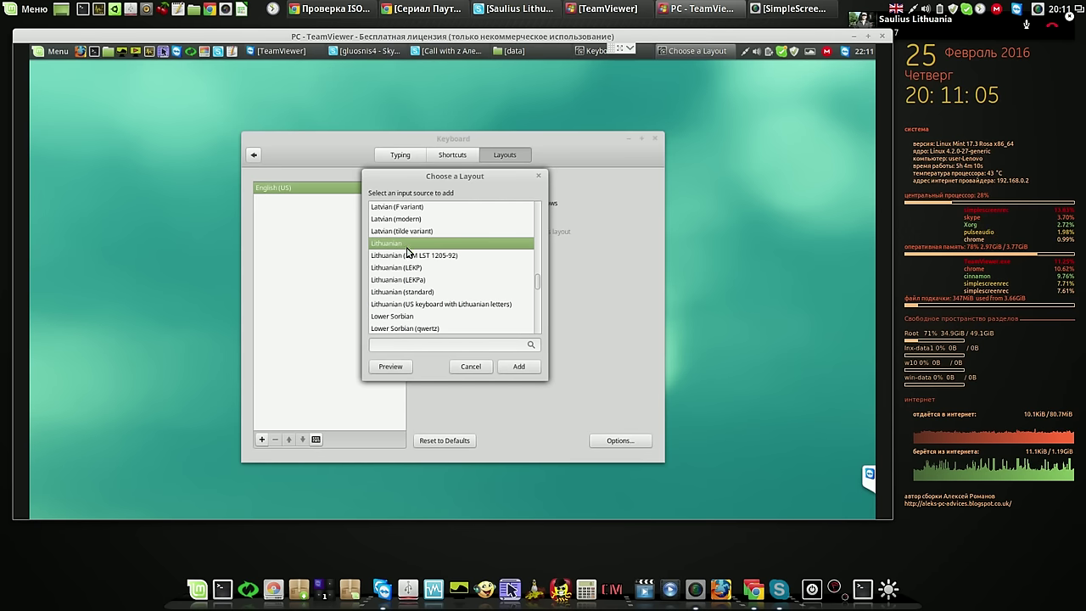
pyautogui.click(520, 366)
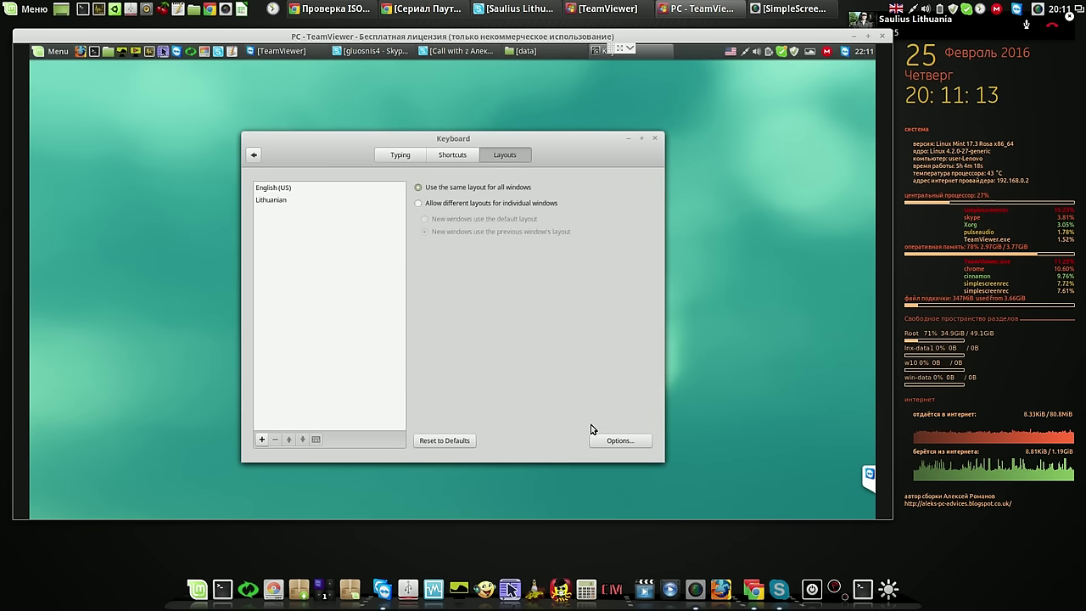
pyautogui.click(419, 206)
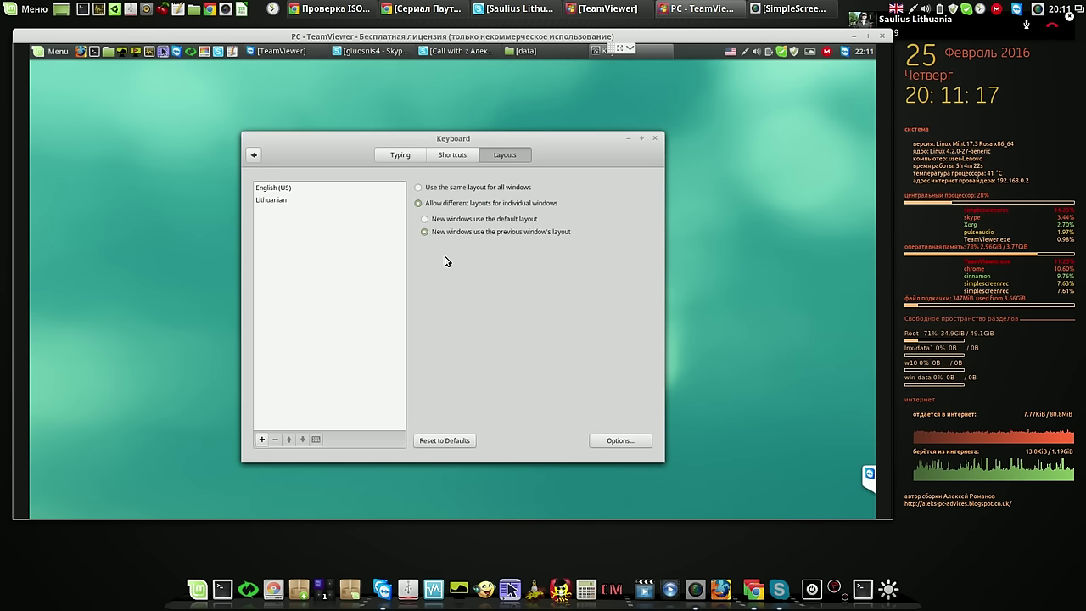
# Enable Alt+Shift for switching layouts in the layout options, then switch to Lithuanian
pyautogui.click(606, 442)
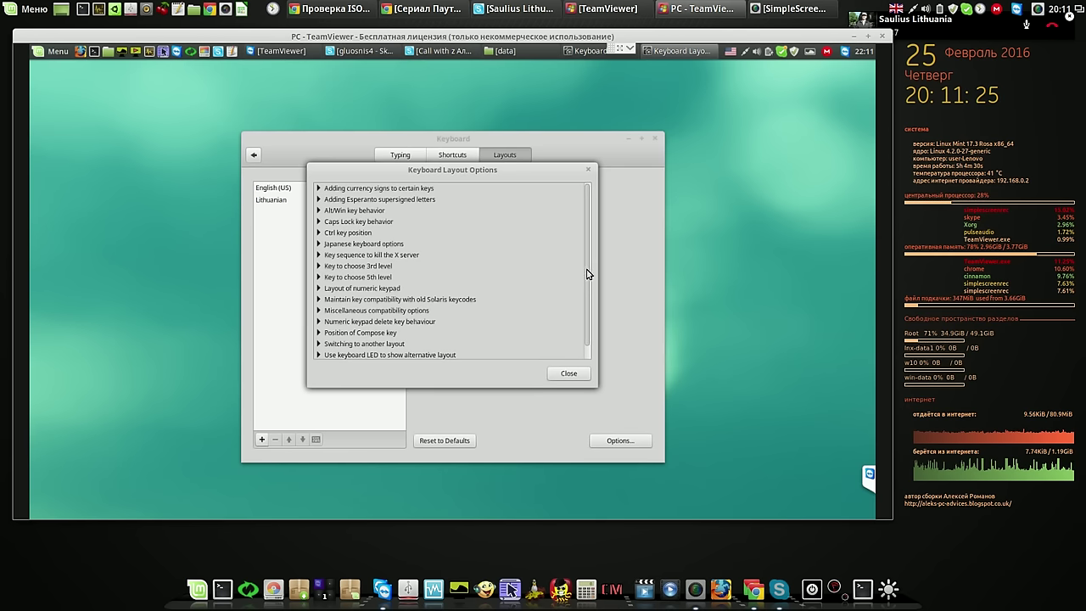
pyautogui.scroll(-1, 592, 298)
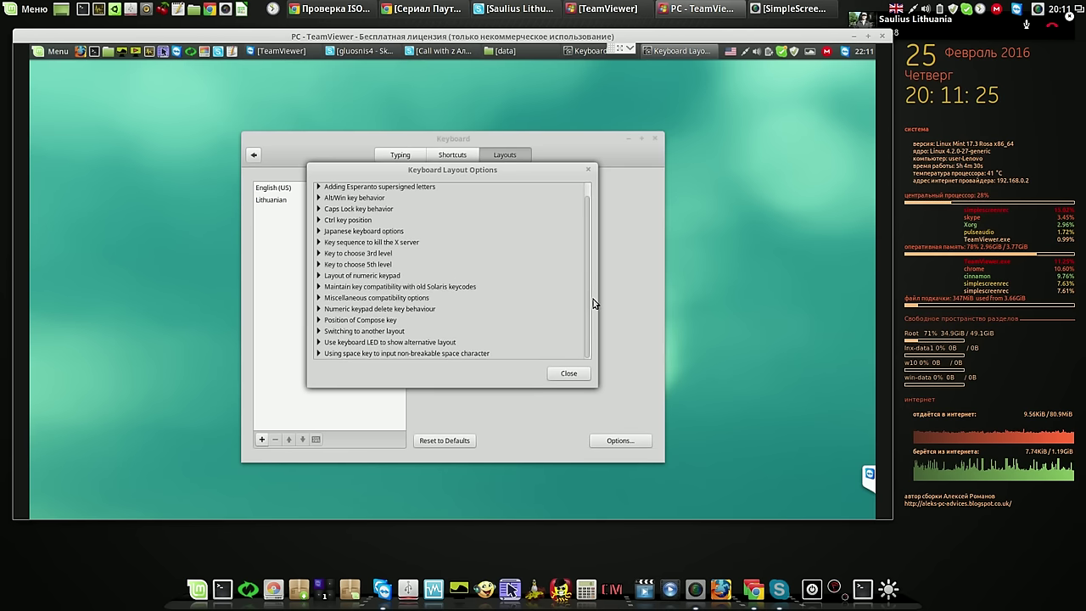
pyautogui.click(319, 332)
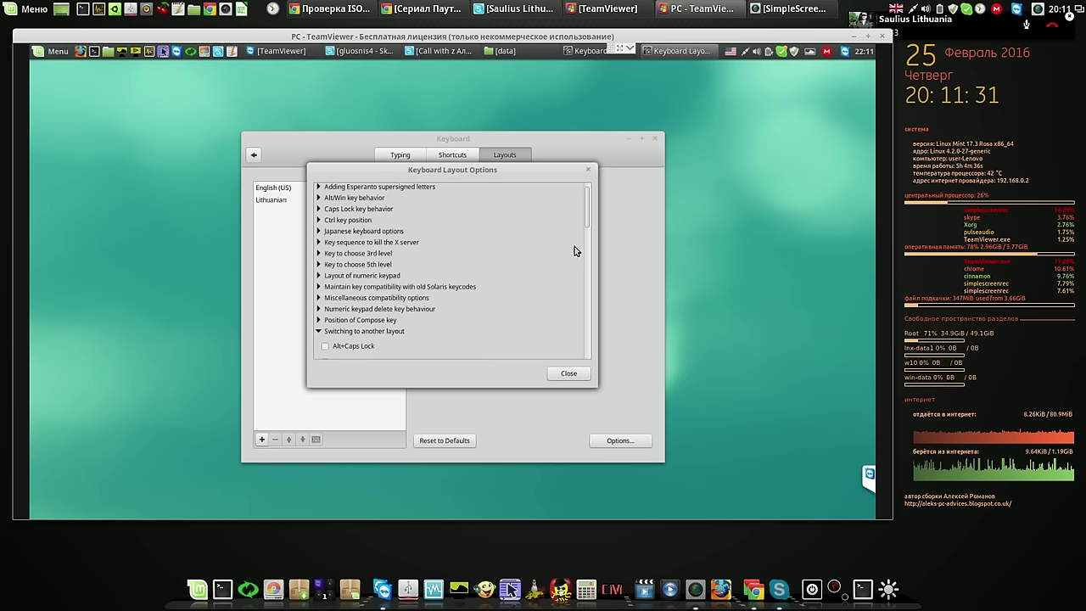
pyautogui.moveTo(586, 223); pyautogui.dragTo(588, 256)
pyautogui.click(325, 262)
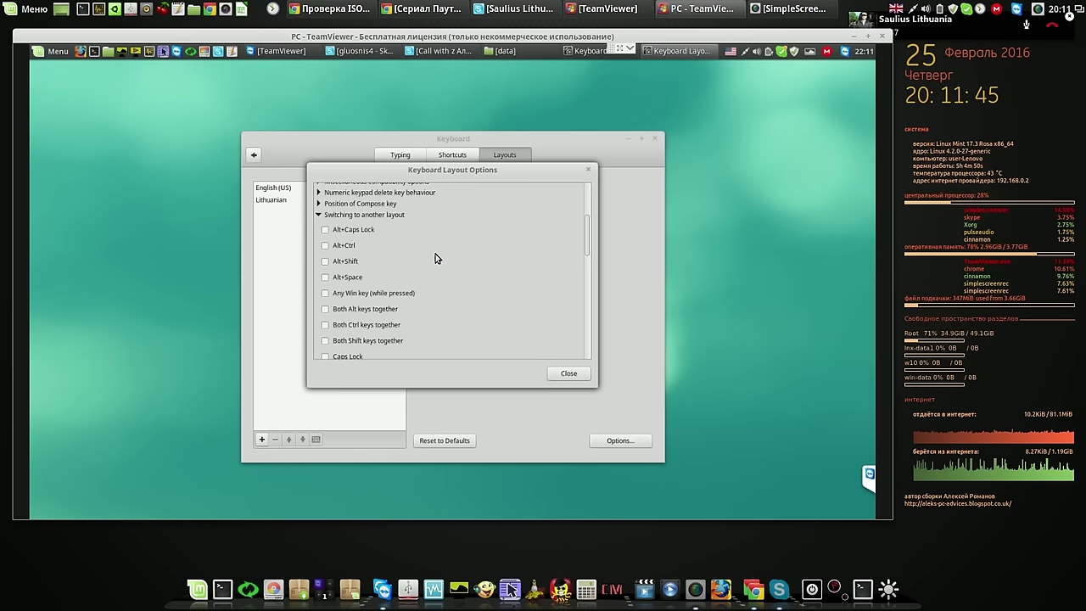
pyautogui.moveTo(585, 246); pyautogui.dragTo(586, 250)
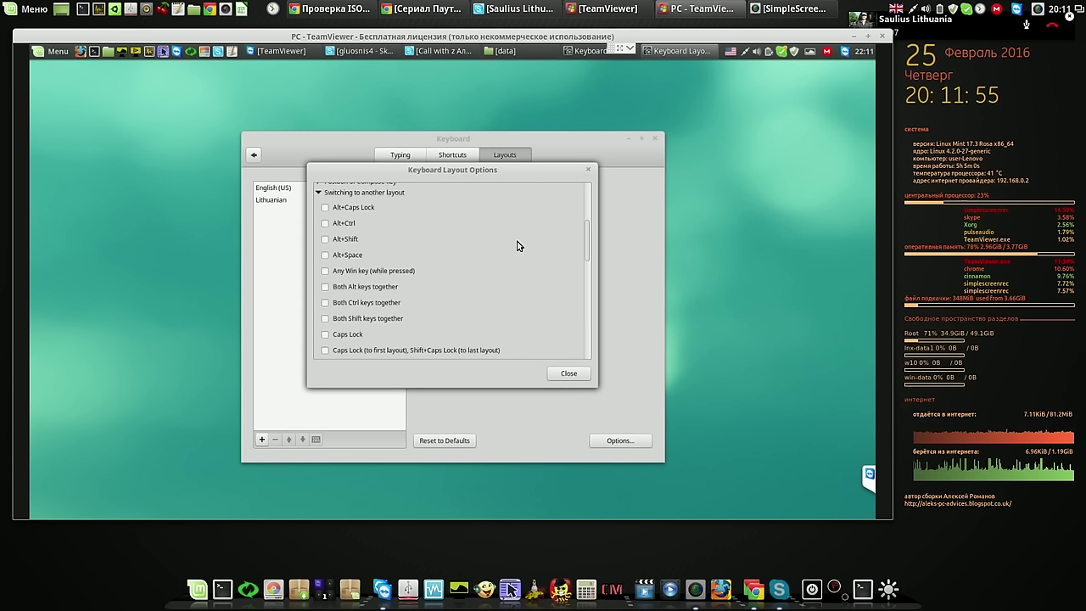
pyautogui.scroll(-3, 517, 246)
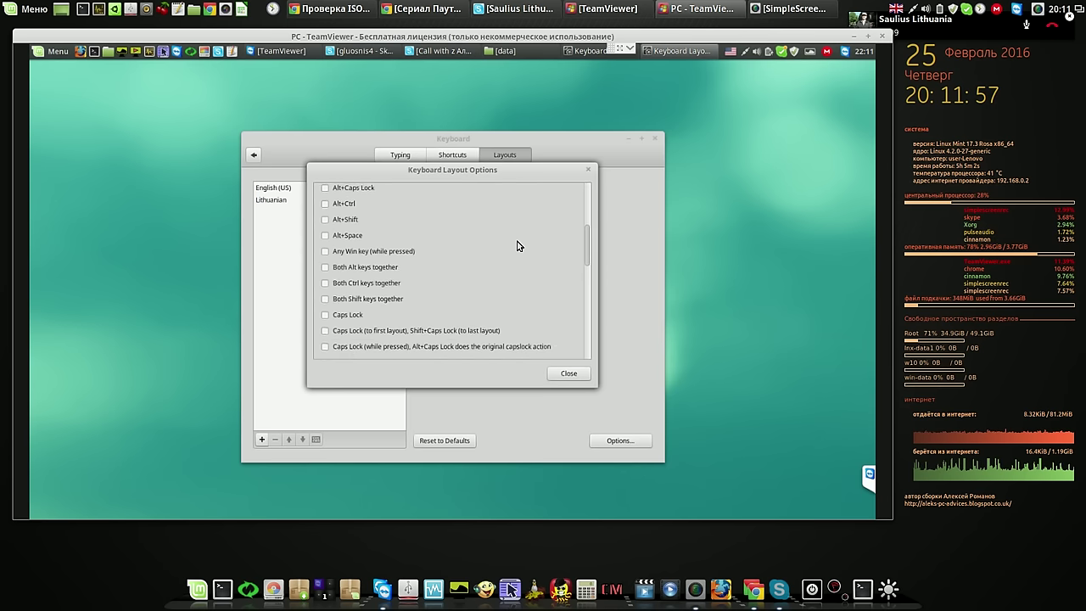
pyautogui.scroll(-2, 517, 246)
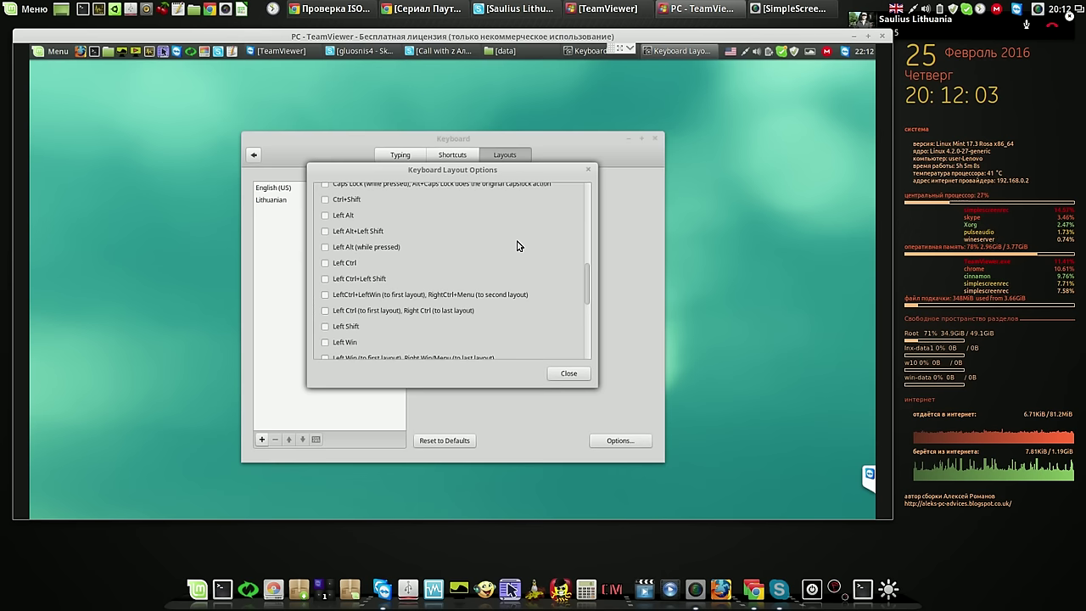
pyautogui.scroll(-3, 520, 245)
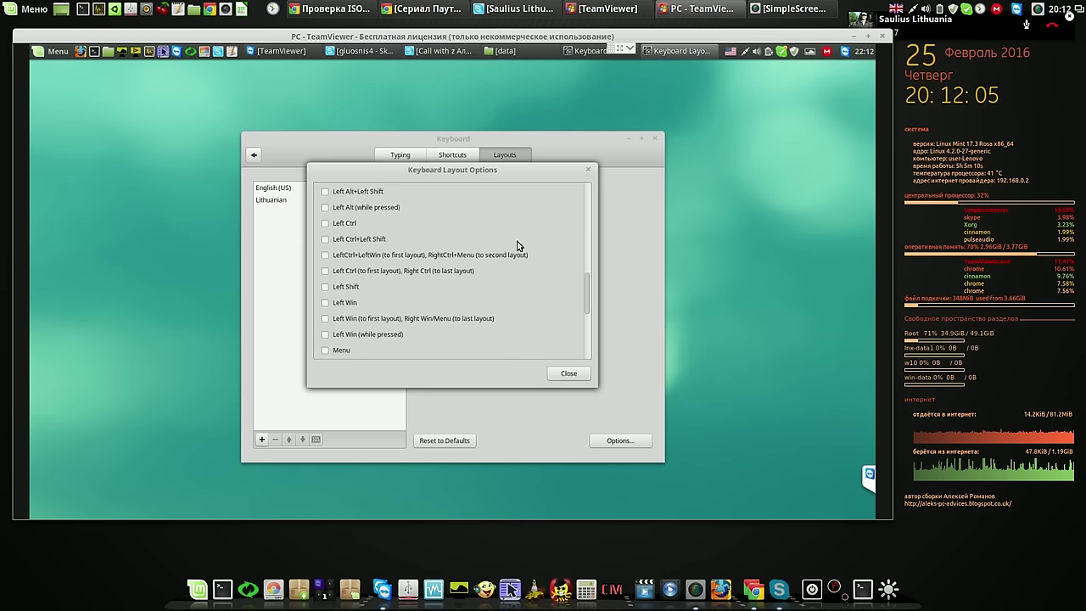
pyautogui.scroll(-3, 520, 245)
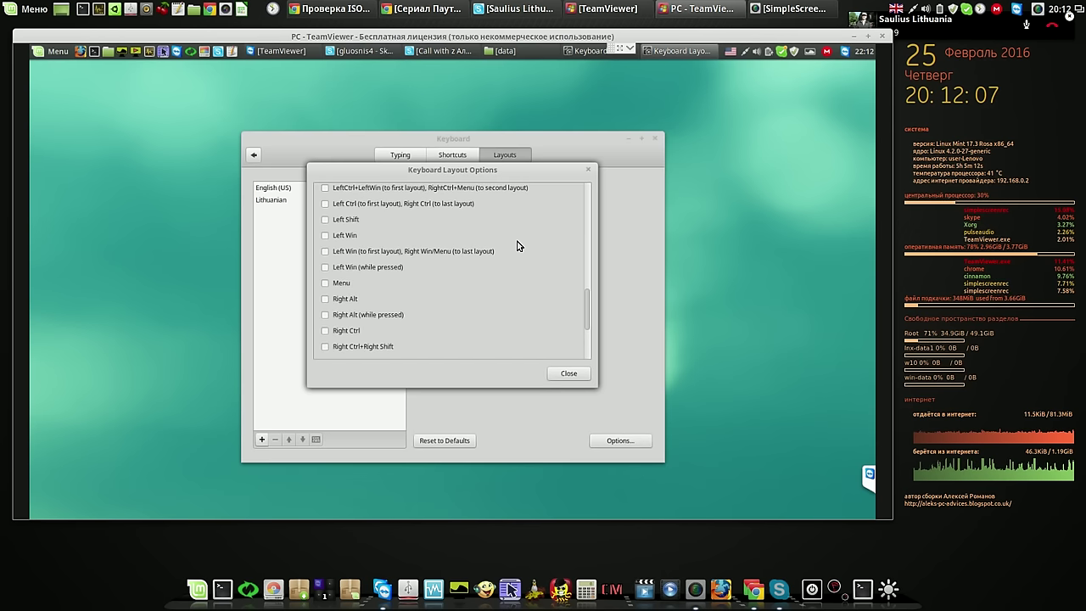
pyautogui.scroll(10, 519, 245)
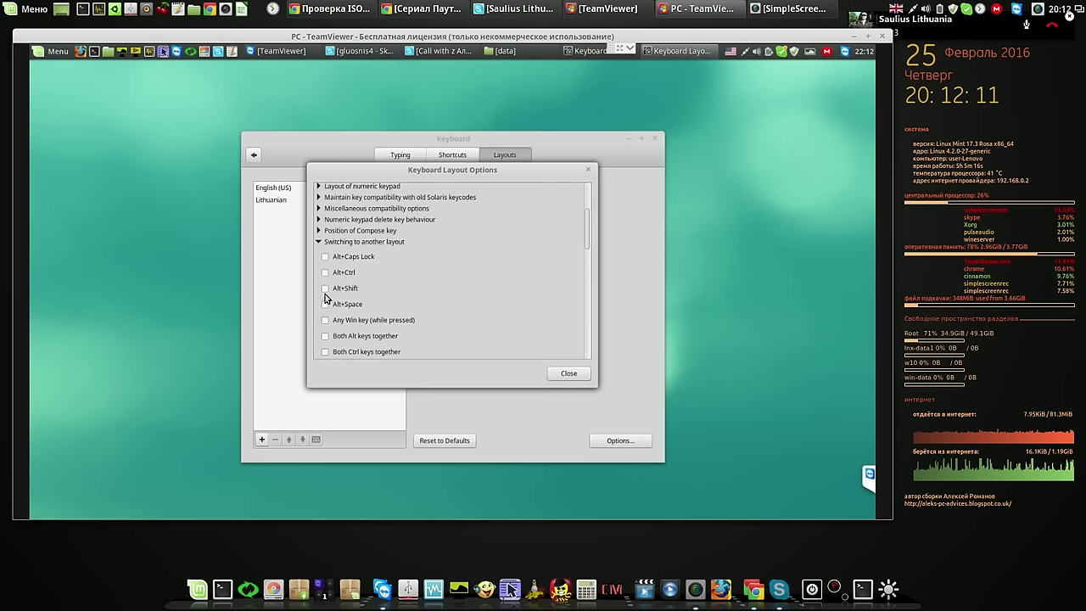
pyautogui.click(327, 290)
pyautogui.click(576, 375)
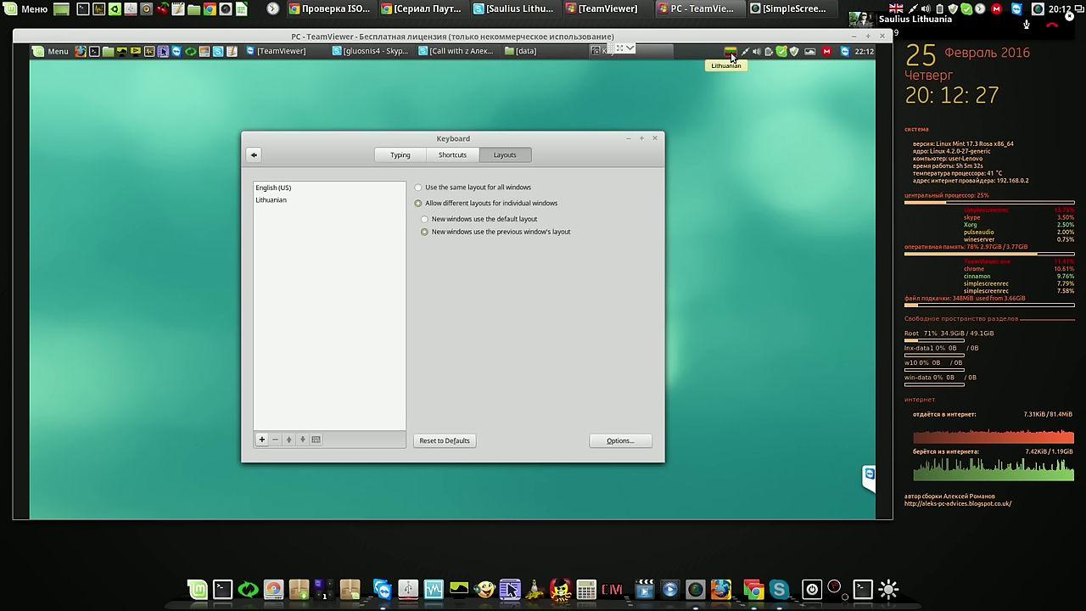
pyautogui.click(731, 56)
# Close the Keyboard settings and pick Lithuanian from the panel's layout menu
pyautogui.click(731, 56)
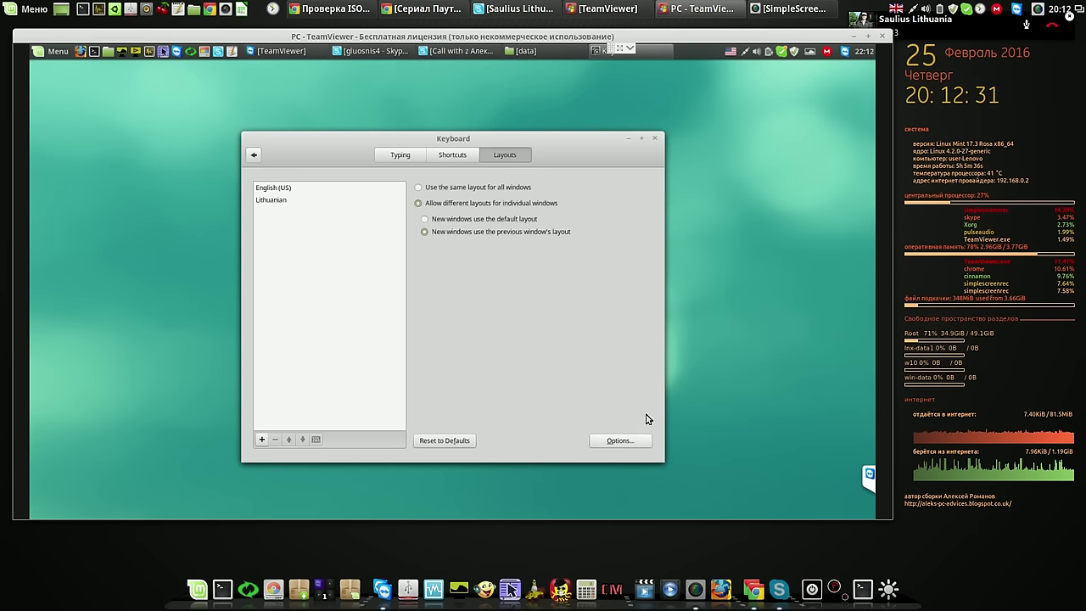
pyautogui.click(654, 138)
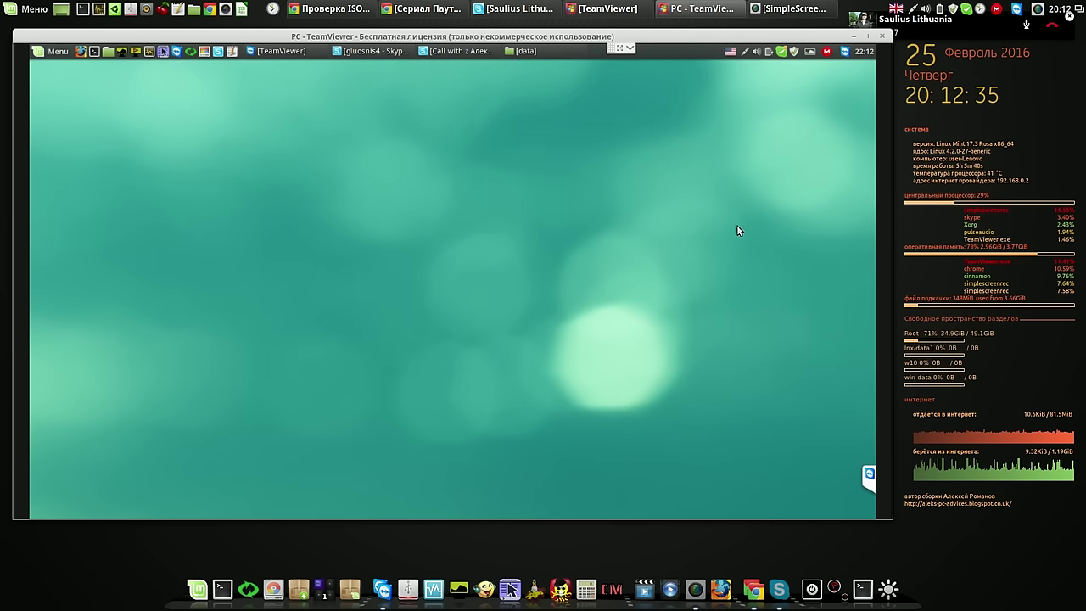
pyautogui.click(730, 51)
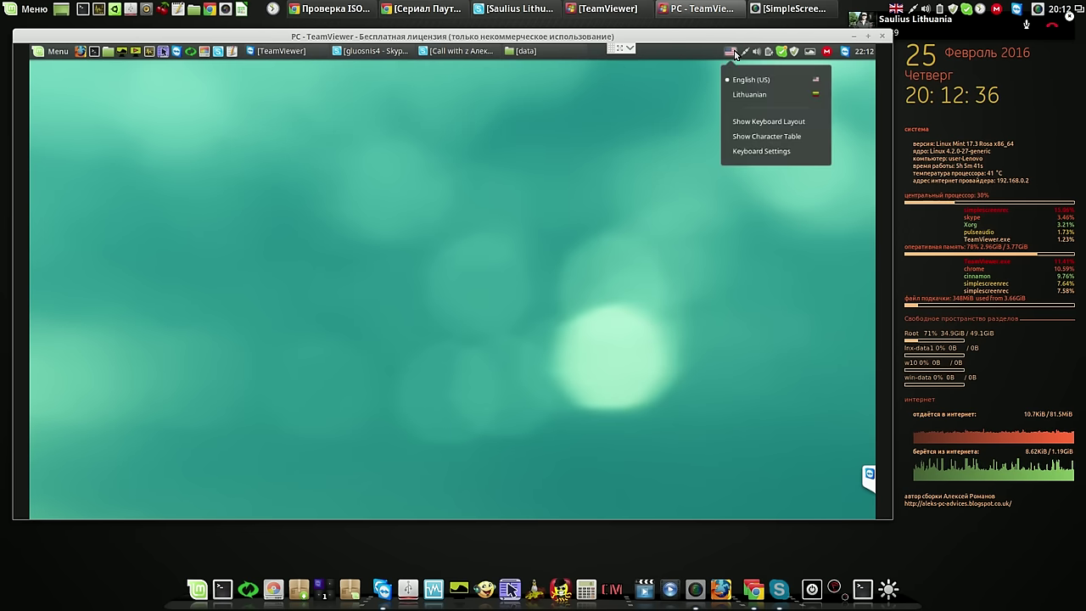
pyautogui.click(765, 94)
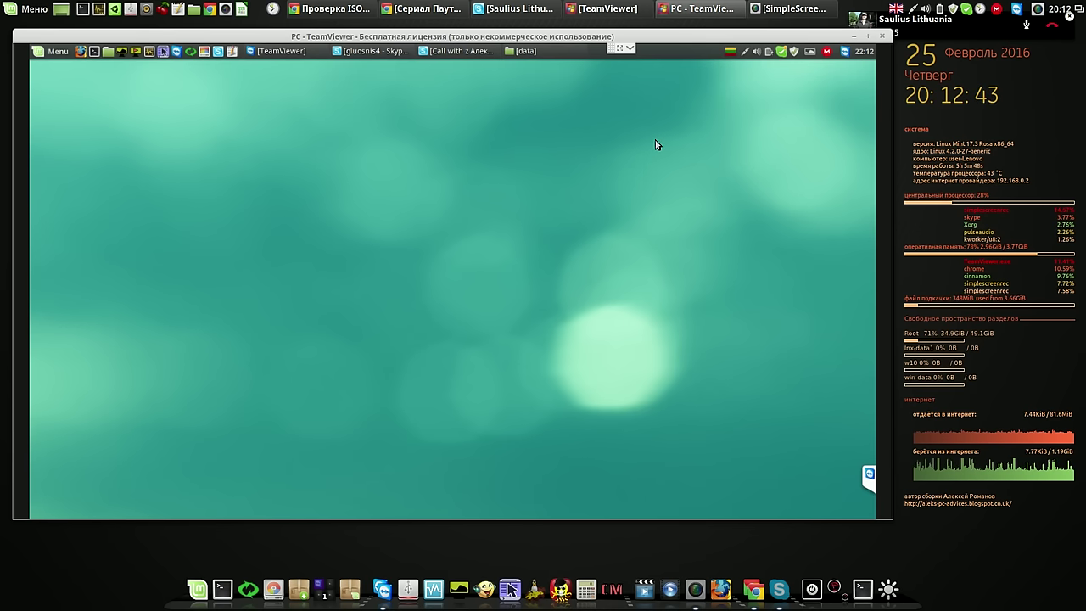
# Switch back to English (US), test Alt+Shift to return to Lithuanian, and open the panel menu
pyautogui.click(729, 52)
pyautogui.click(732, 81)
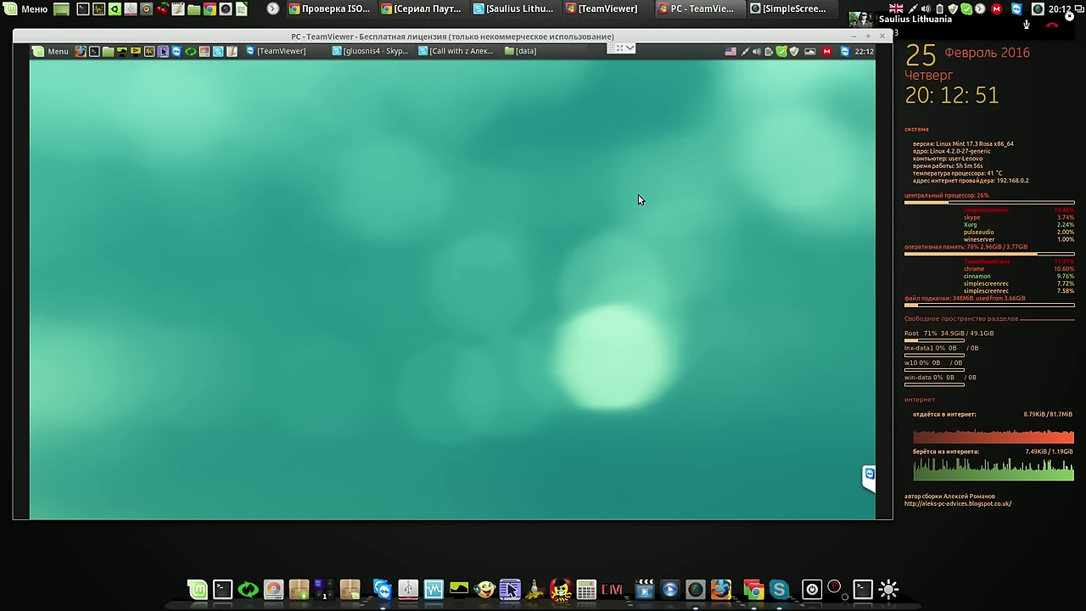
pyautogui.hotkey('alt', 'shift')
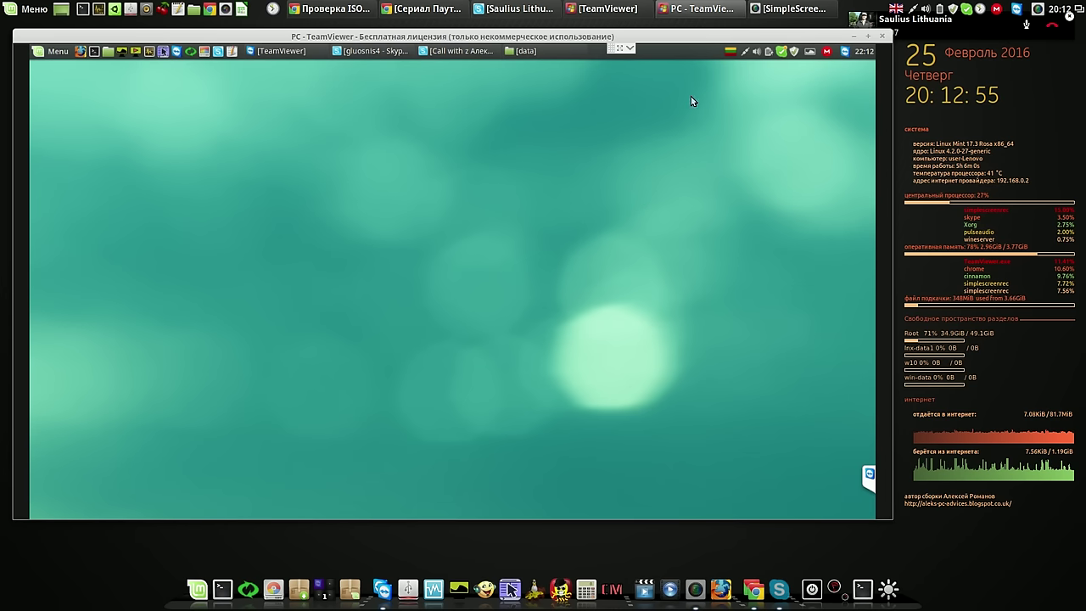
pyautogui.rightClick(673, 48)
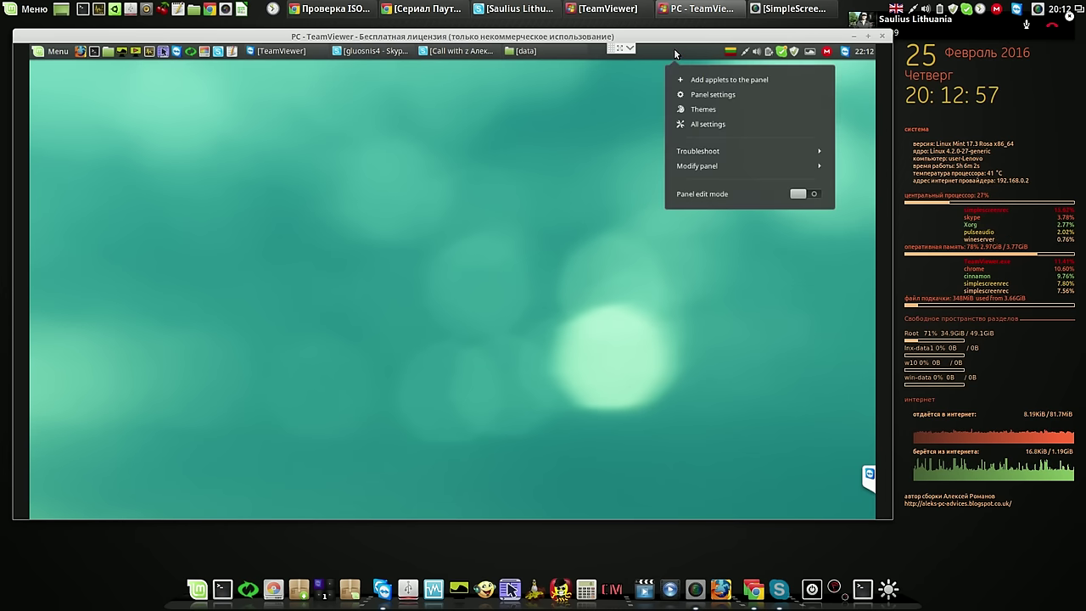
# Raise the Panel height slightly toward Larger in Panel settings, then close them
pyautogui.click(700, 97)
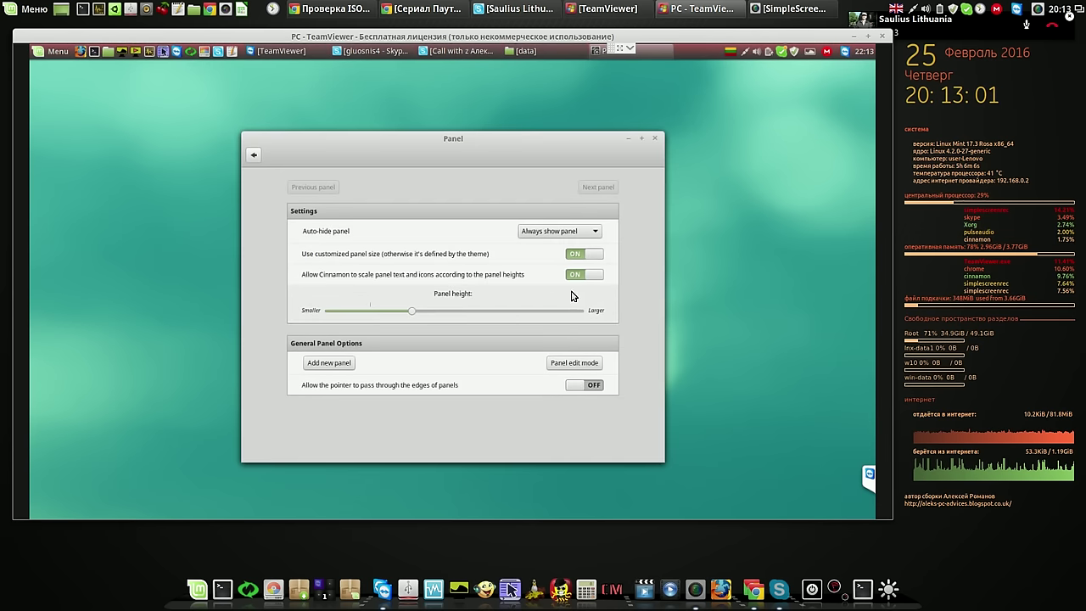
pyautogui.moveTo(413, 311); pyautogui.dragTo(449, 316)
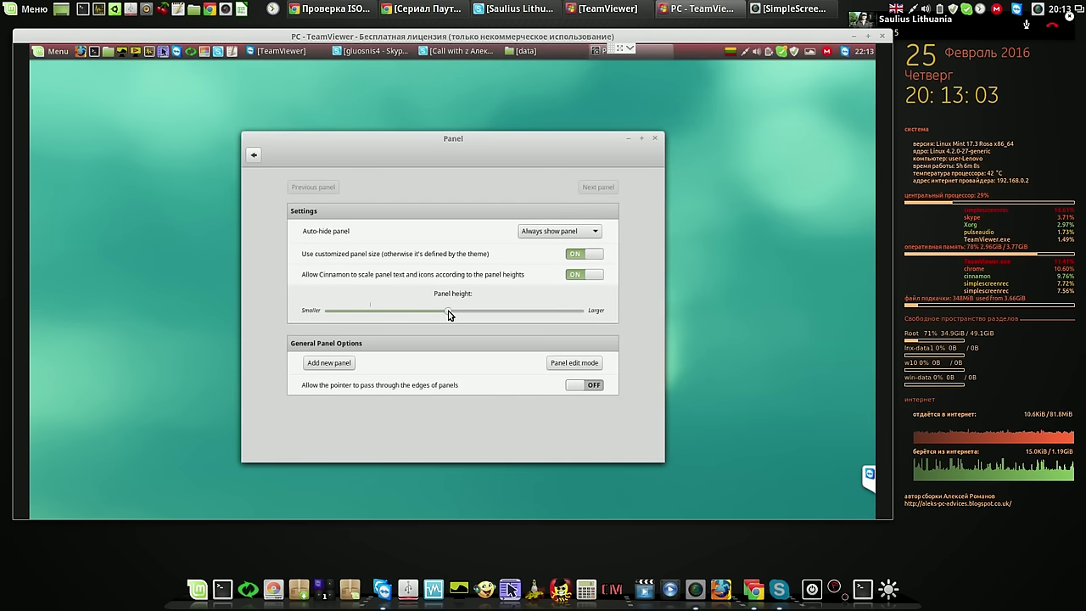
pyautogui.click(654, 138)
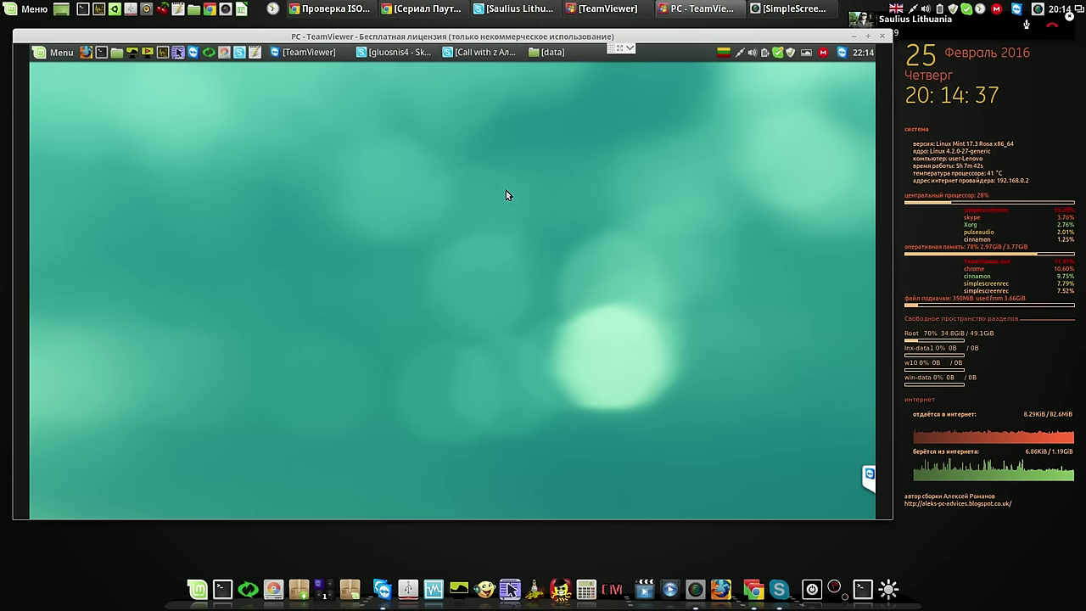
# Launch System Settings, try the Driver Manager password, and cancel after it is rejected
pyautogui.click(63, 58)
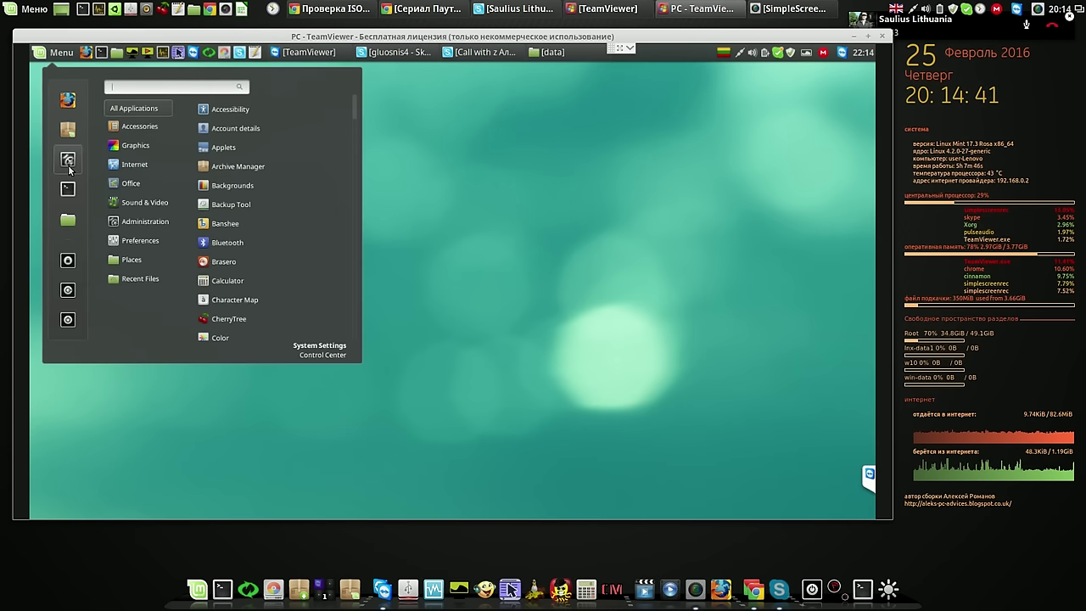
pyautogui.click(69, 169)
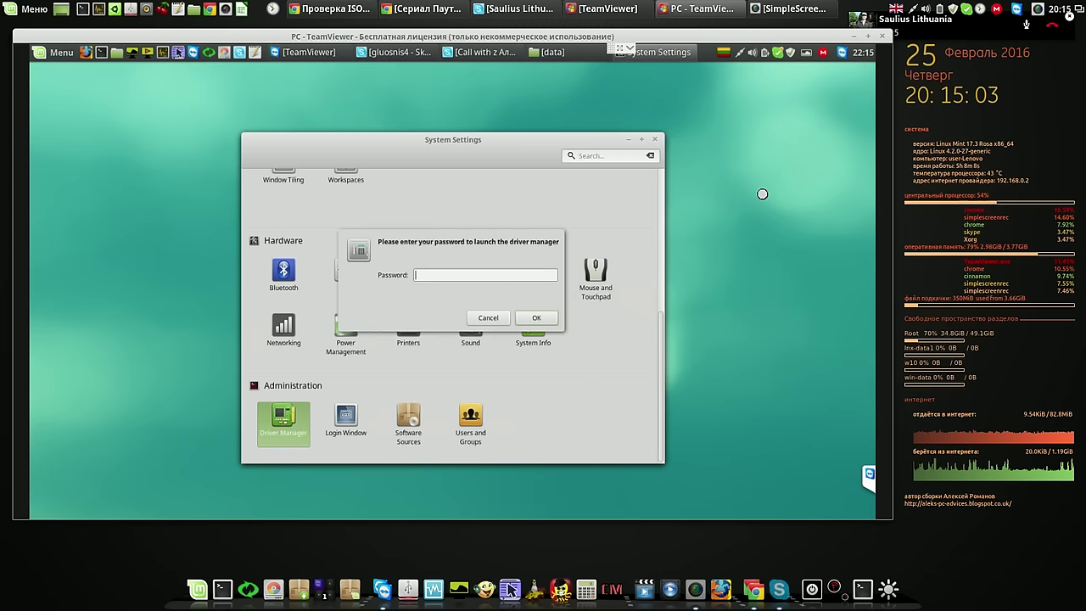
pyautogui.write('p')
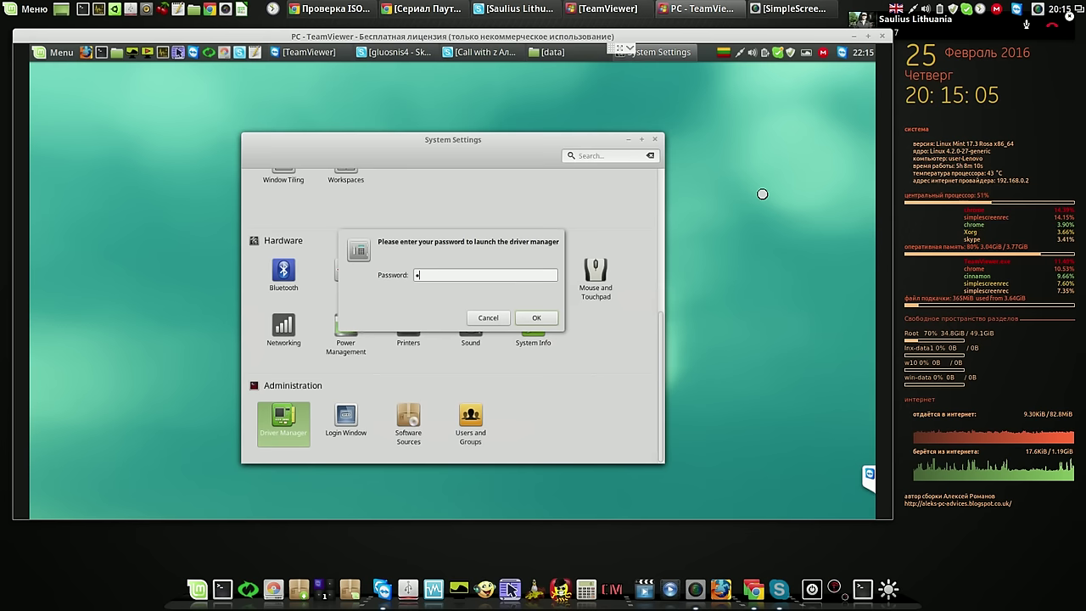
pyautogui.press('Return')
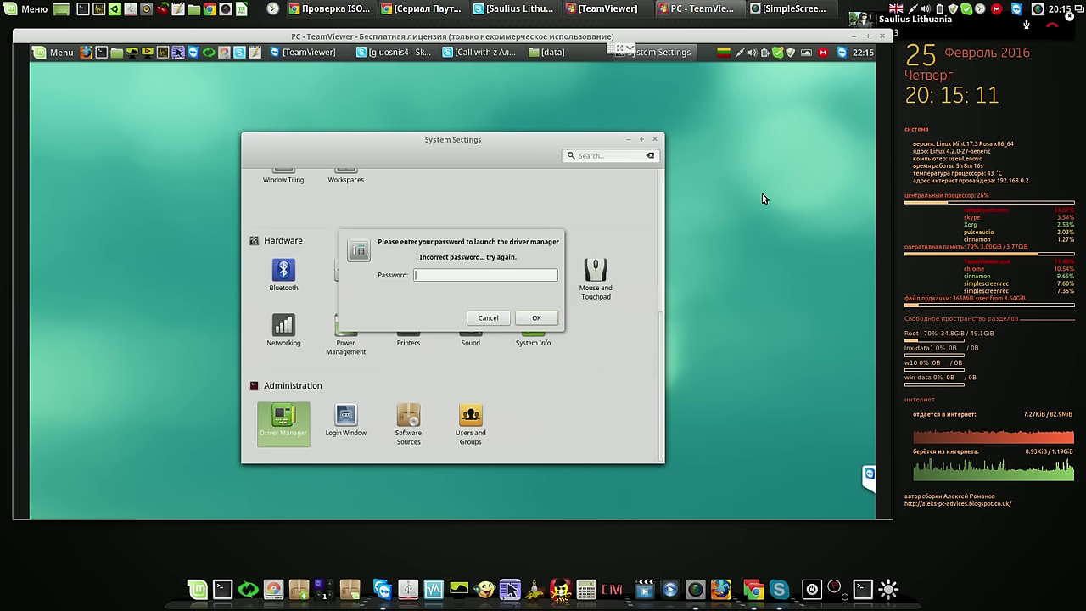
pyautogui.click(497, 319)
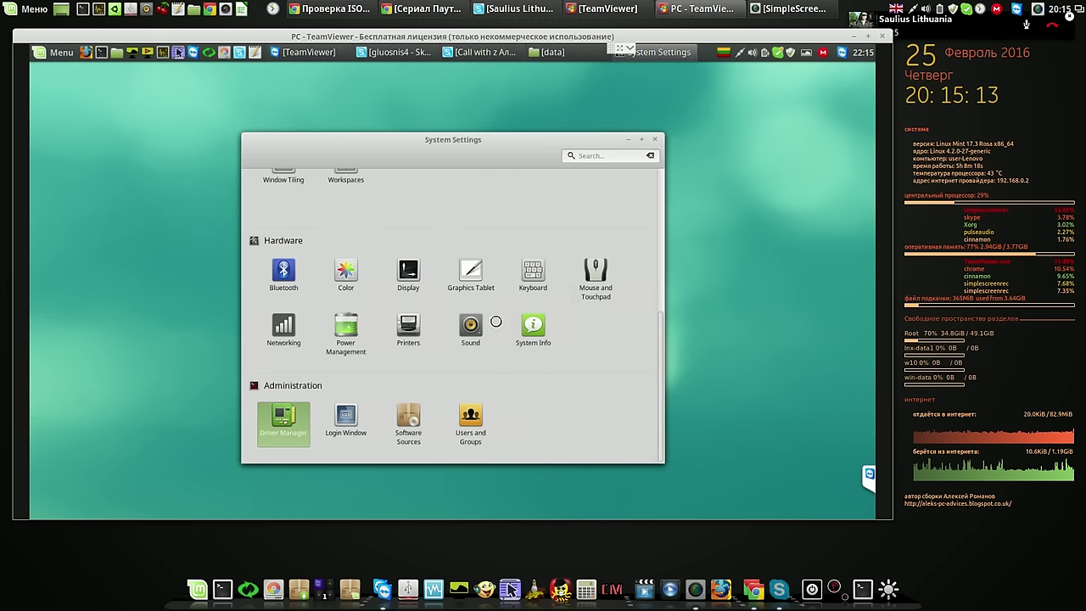
# Check Printers to confirm none are configured, then move System Settings up and left
pyautogui.click(404, 331)
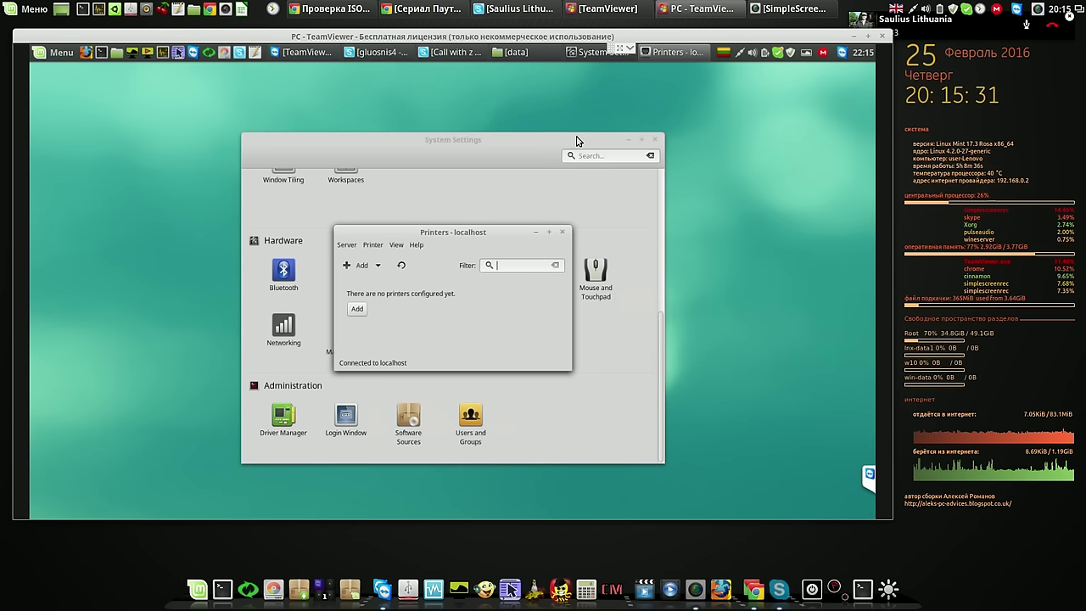
pyautogui.click(565, 234)
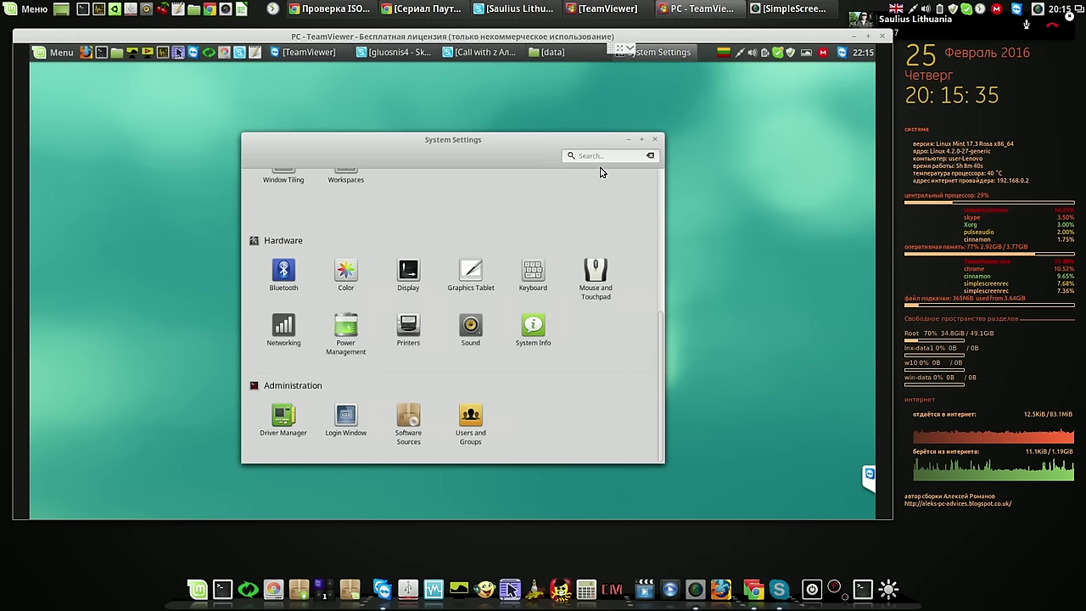
pyautogui.moveTo(538, 145); pyautogui.dragTo(440, 94)
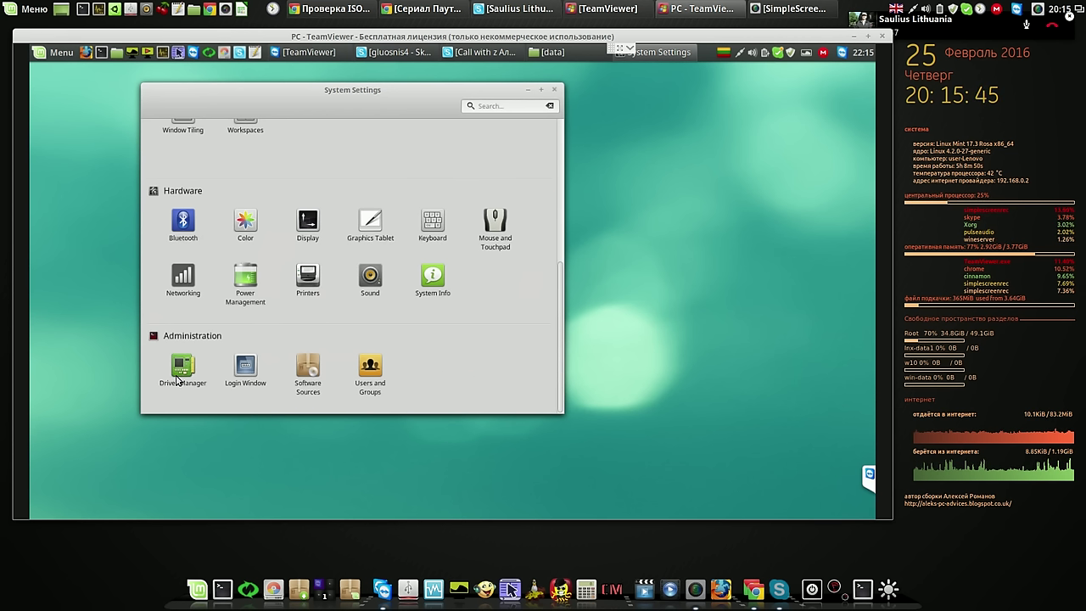
# Reopen Printers, try filtering the empty list, close it, and start a blank gedit document
pyautogui.click(310, 277)
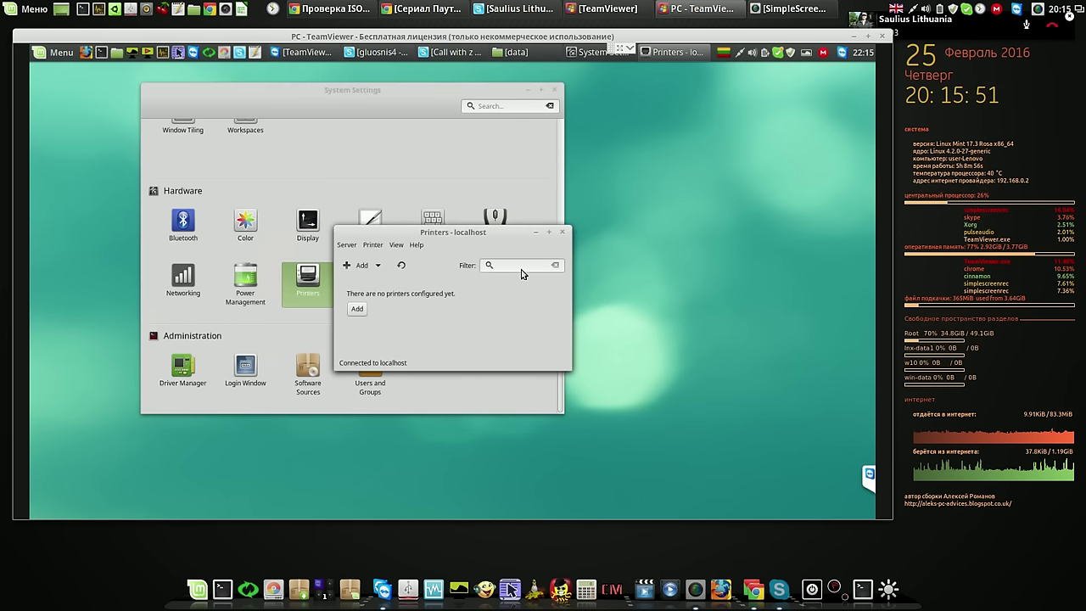
pyautogui.click(521, 264)
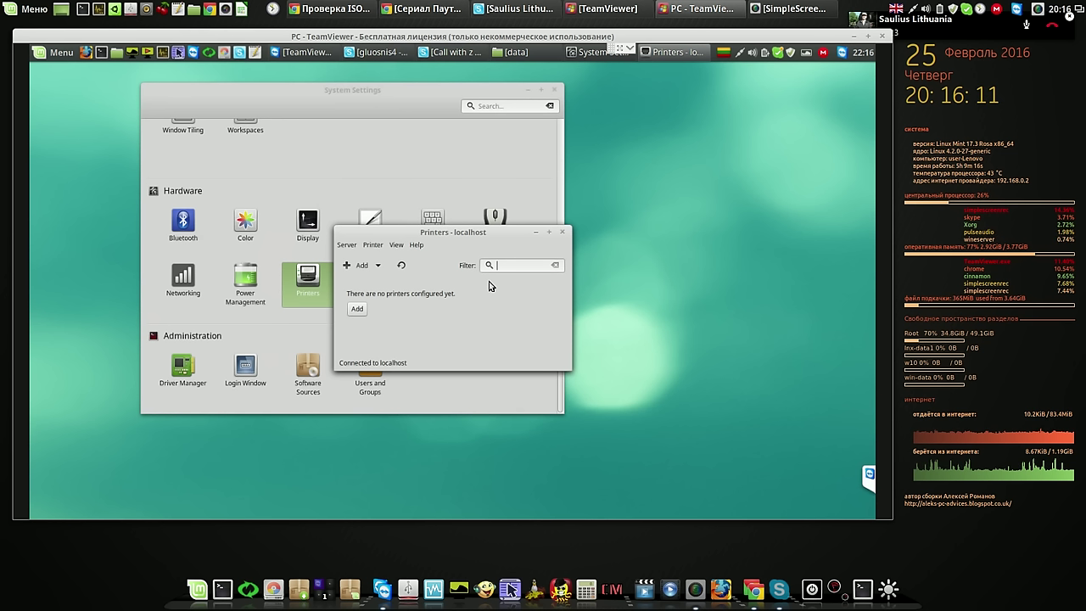
pyautogui.click(563, 234)
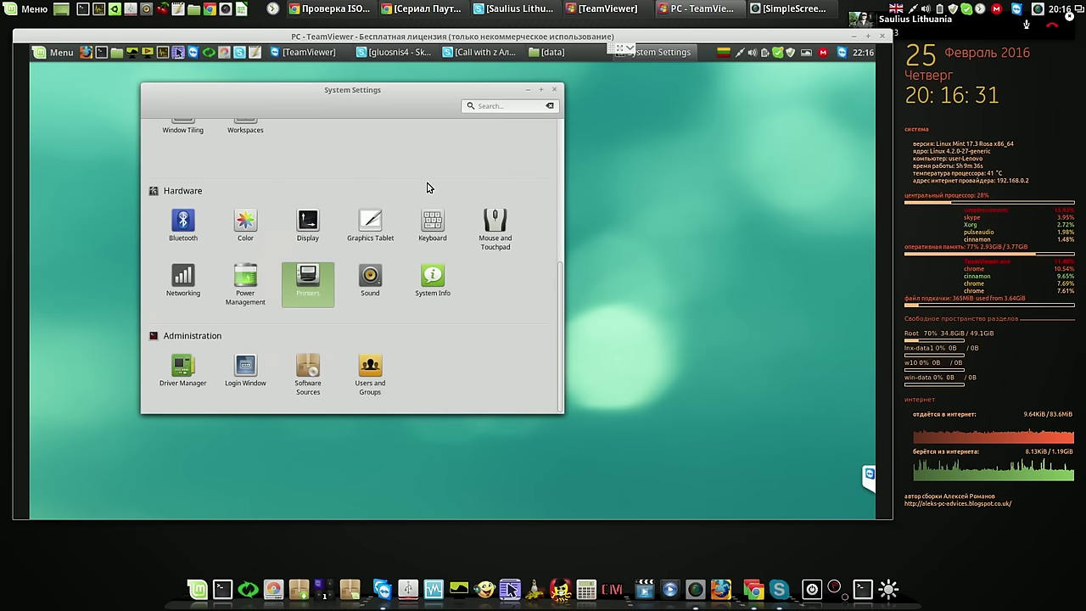
pyautogui.click(255, 52)
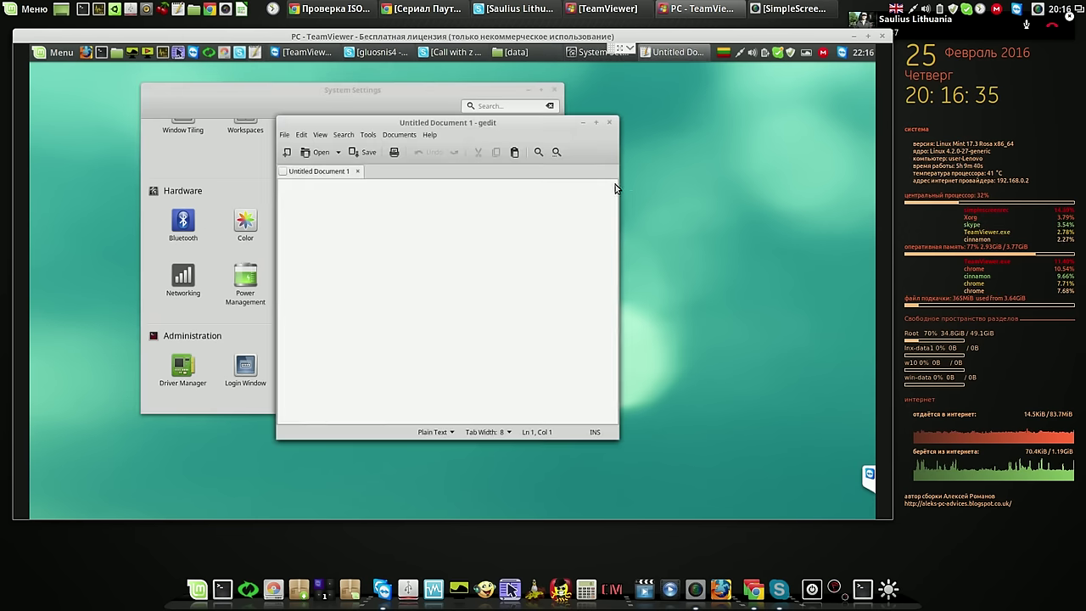
# Place the new gedit window beside System Settings, ready for typing
pyautogui.moveTo(584, 123); pyautogui.dragTo(809, 99)
pyautogui.moveTo(383, 98); pyautogui.dragTo(302, 103)
pyautogui.click(542, 141)
pyautogui.click(536, 175)
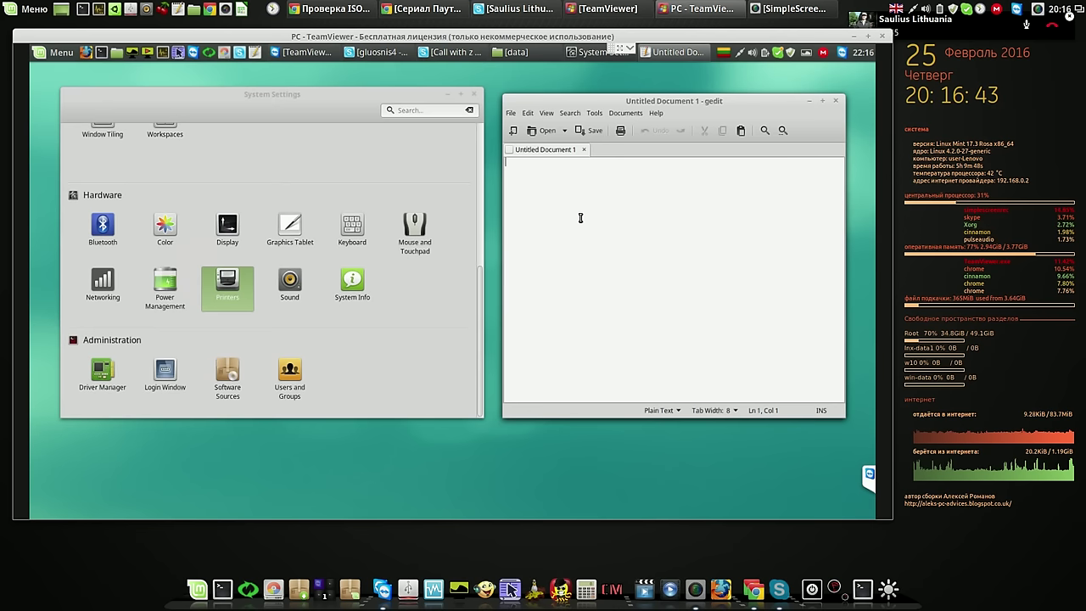
# Type the checklist lines '1 part +', '2 lang --- +', '3 print --- +' and '4 mega'
pyautogui.write('a')
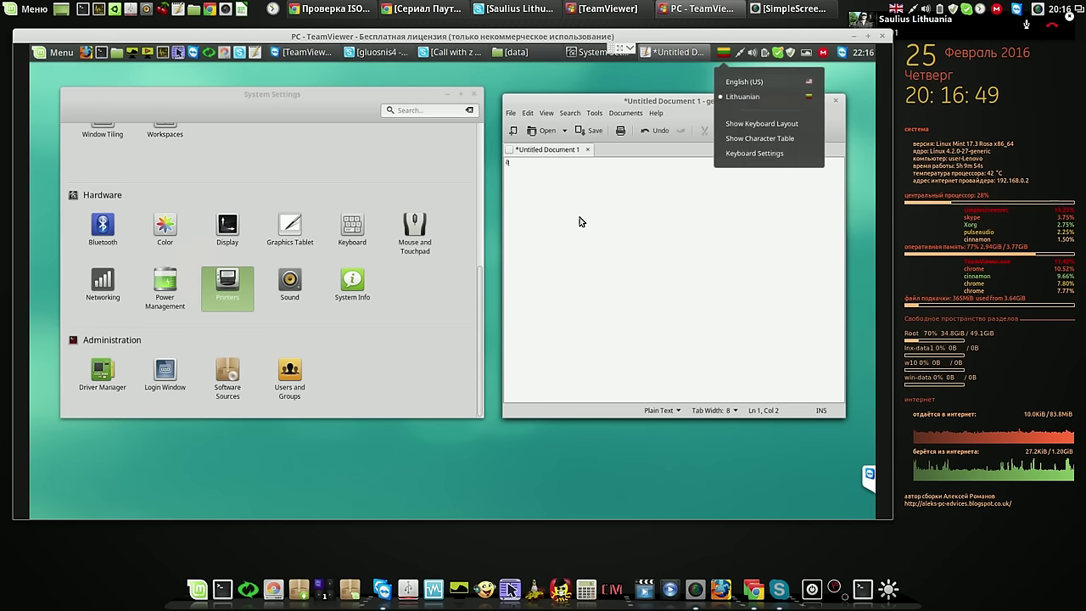
pyautogui.click(526, 161)
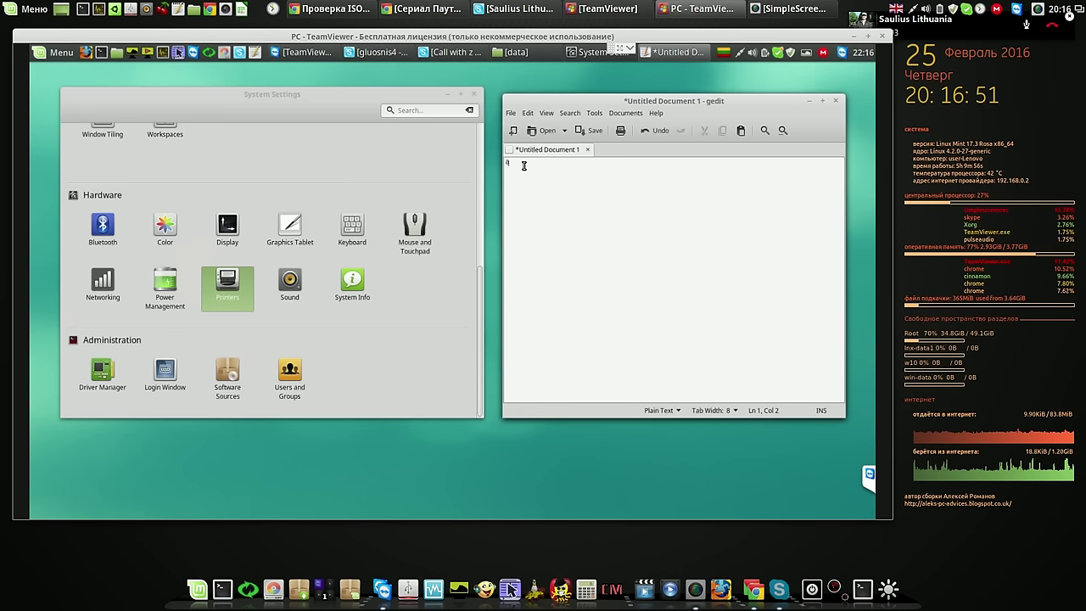
pyautogui.hotkey('shift', 'Left')
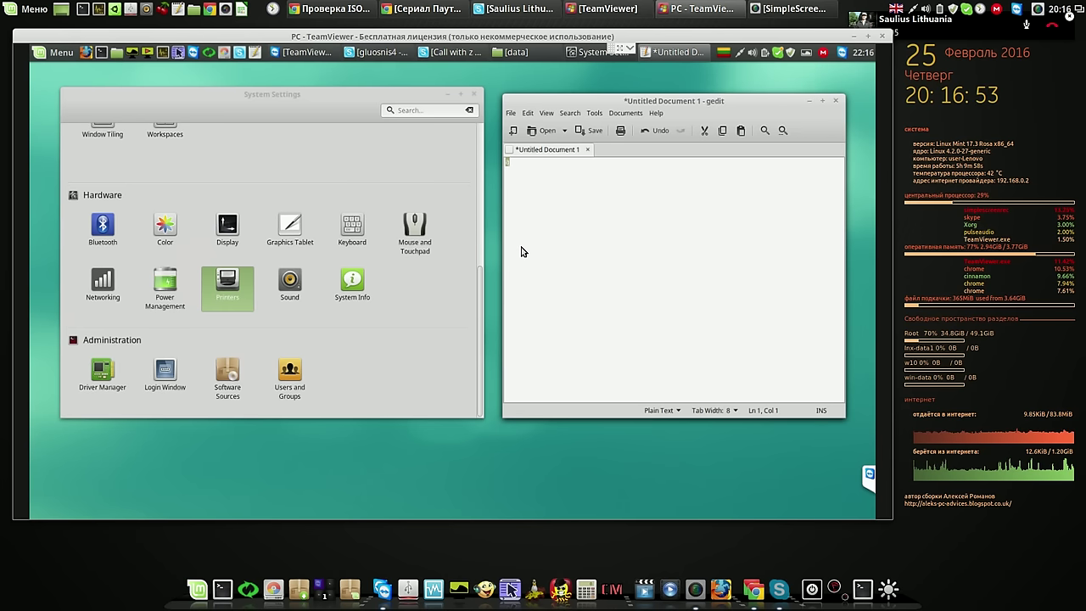
pyautogui.write('1')
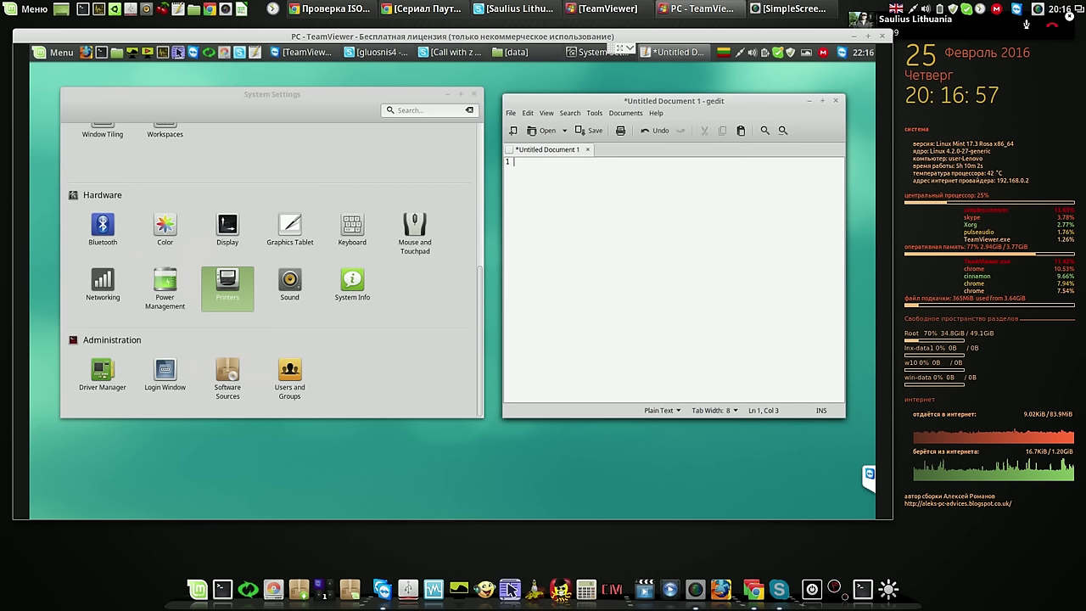
pyautogui.write(' ра')
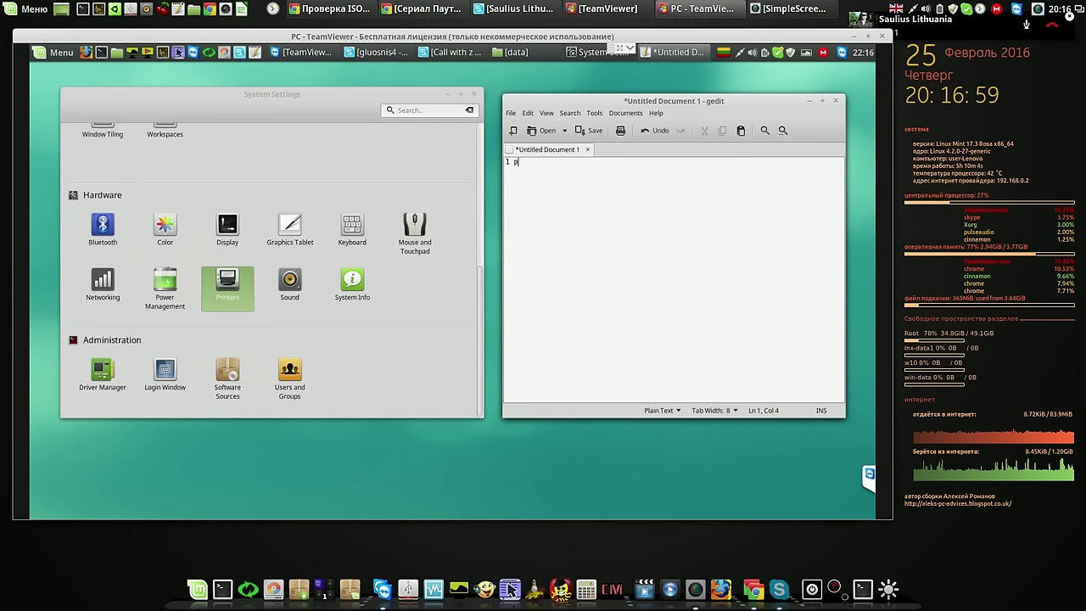
pyautogui.write('rt')
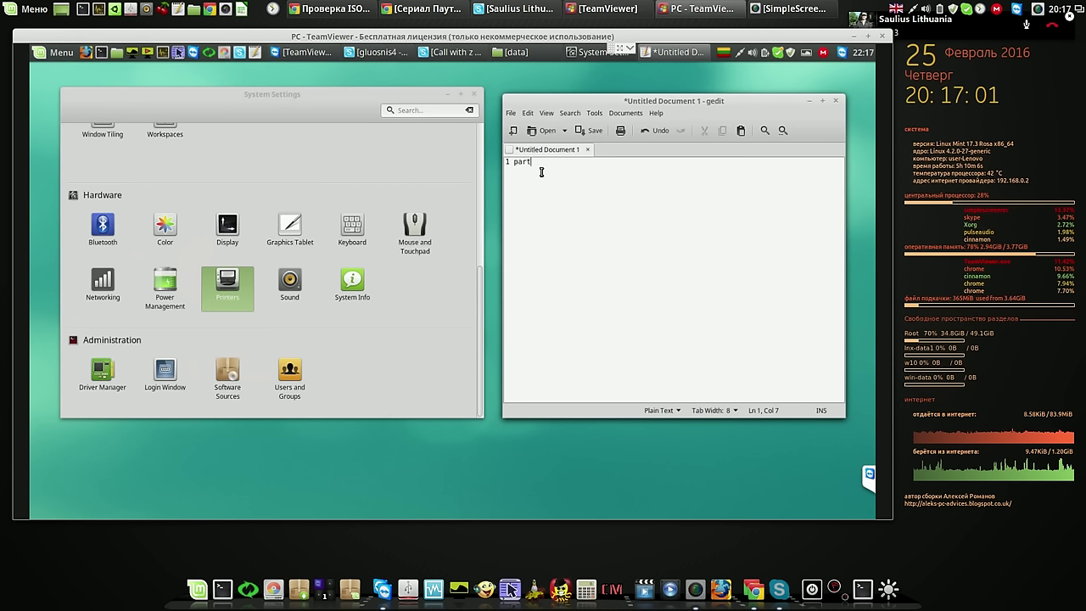
pyautogui.write(' +')
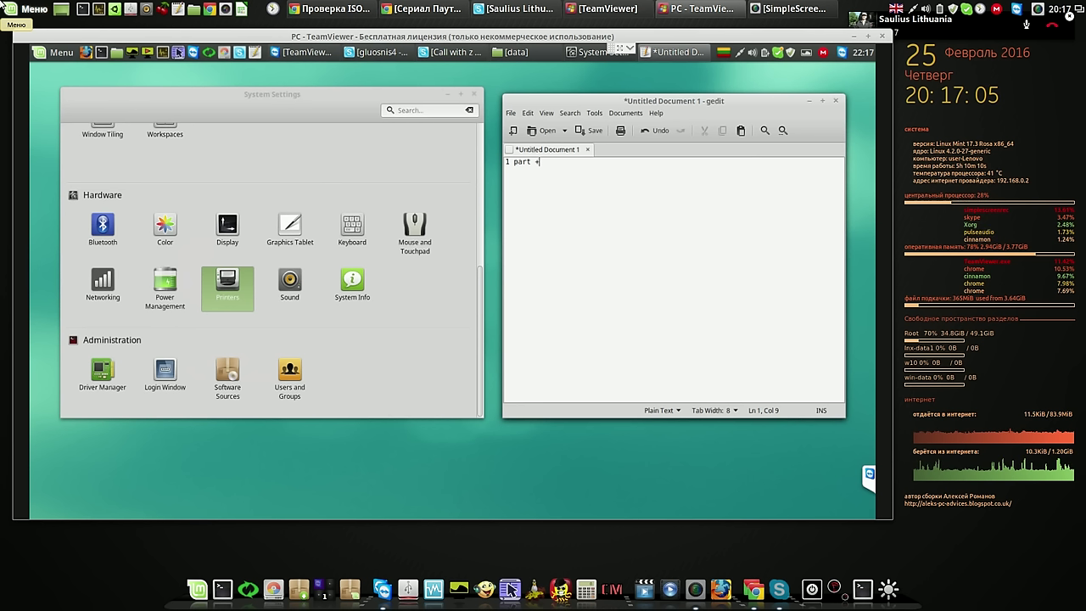
pyautogui.write('2')
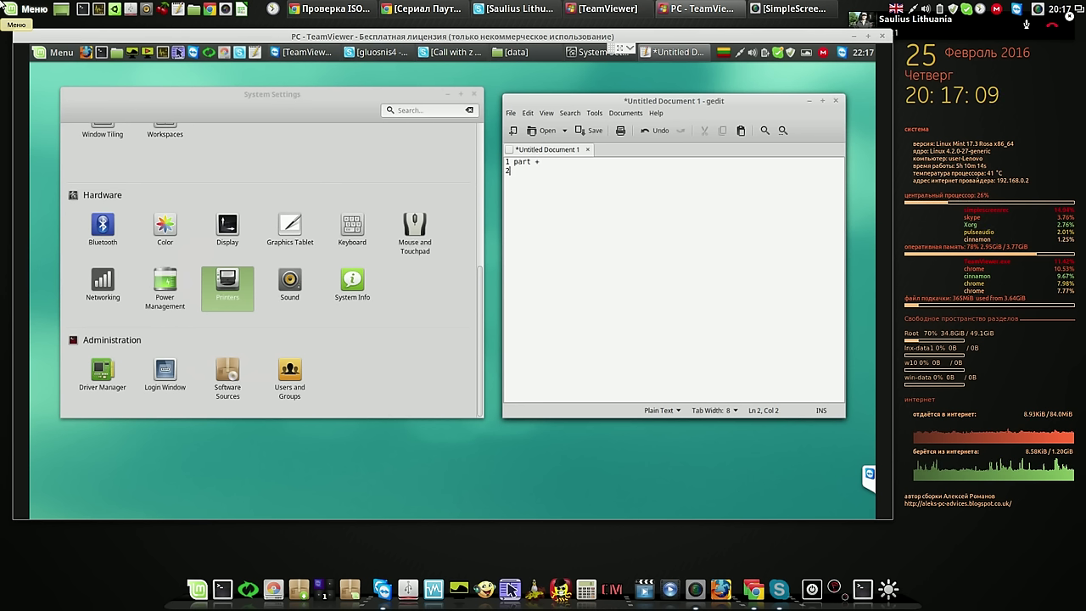
pyautogui.write('lang')
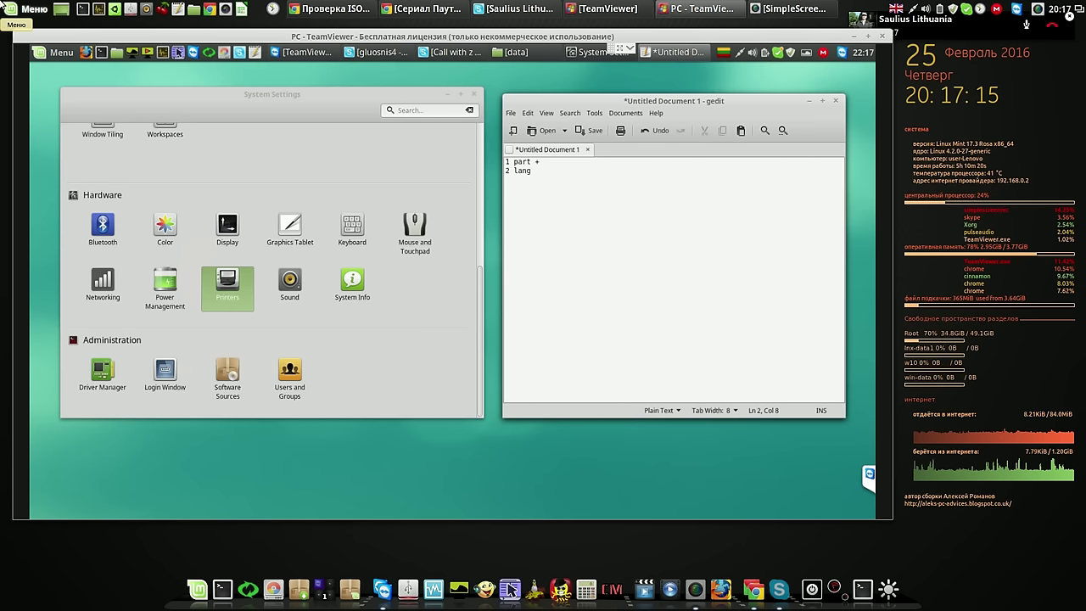
pyautogui.write(' ---')
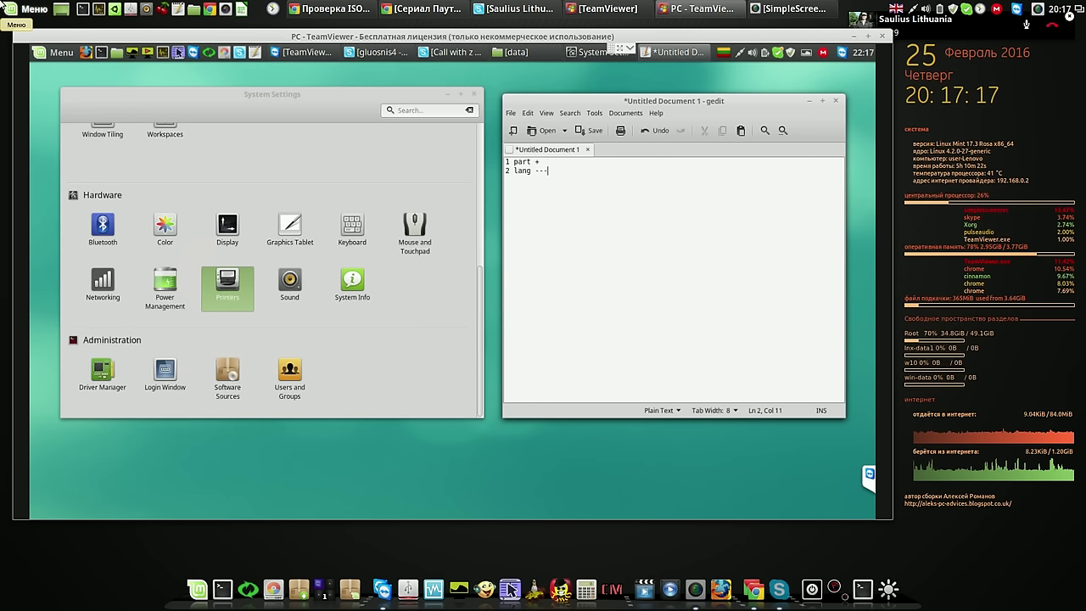
pyautogui.write('+')
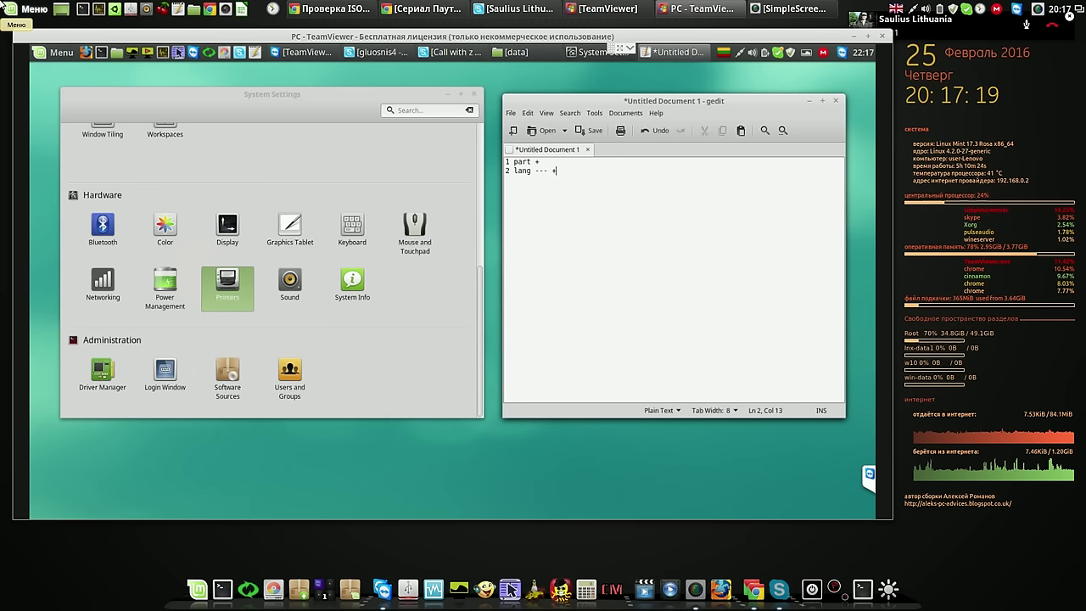
pyautogui.press('Return')
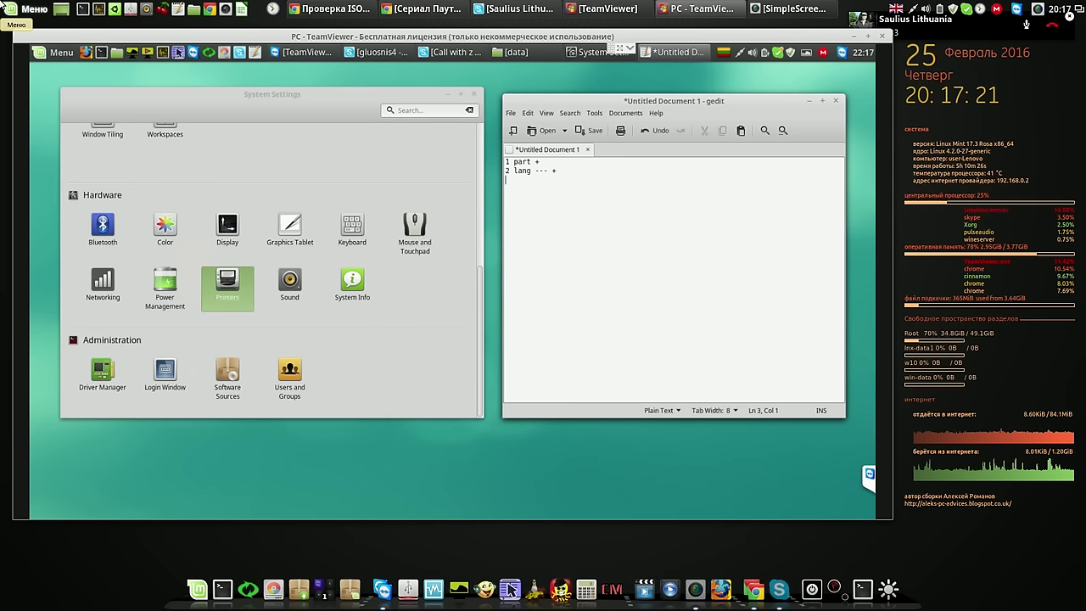
pyautogui.write('3')
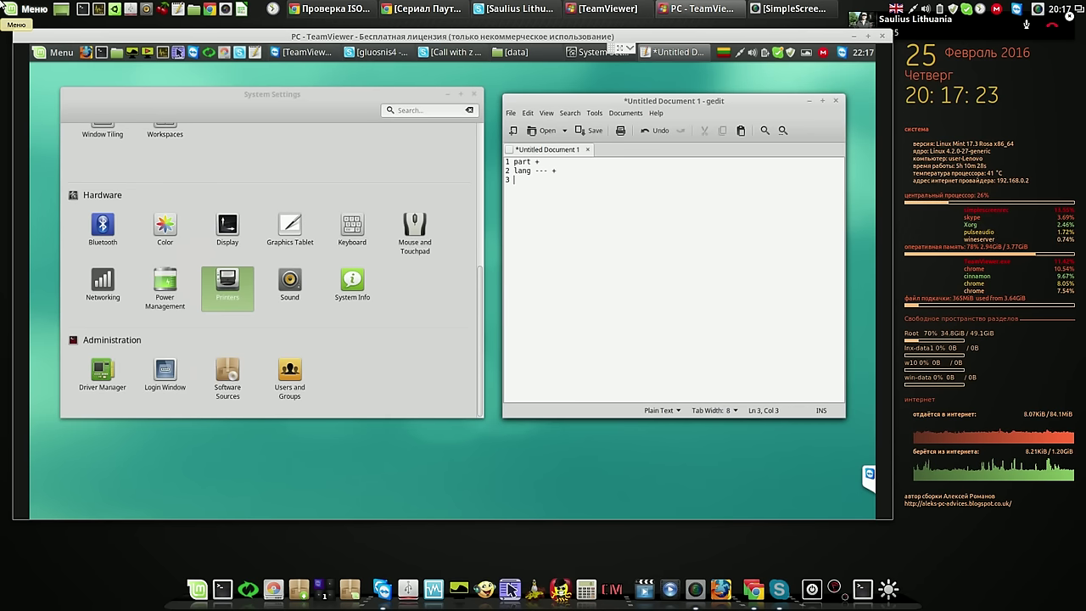
pyautogui.write(' print')
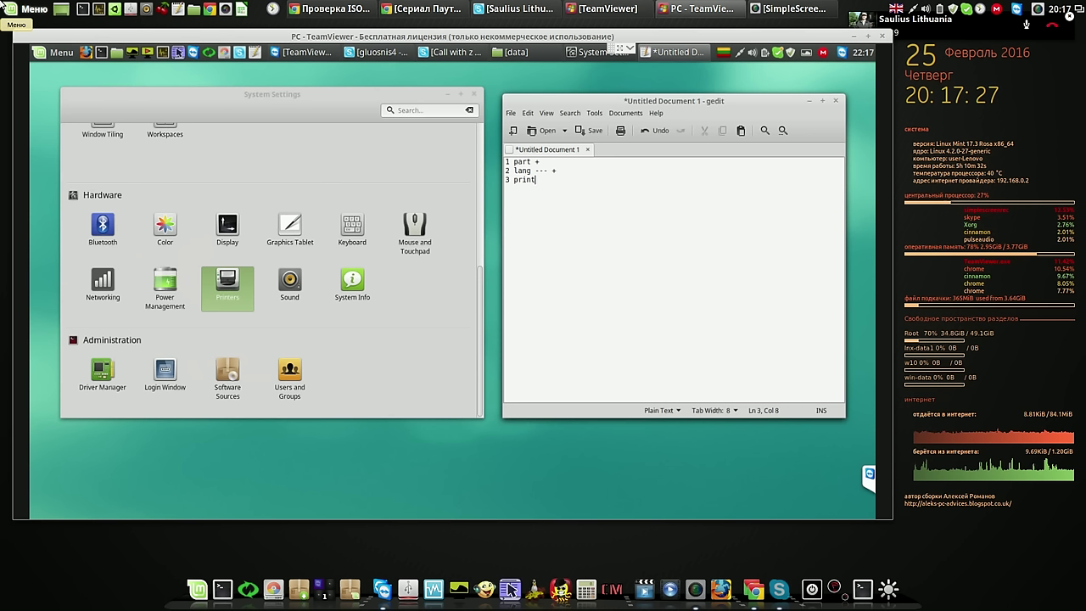
pyautogui.write(' ---')
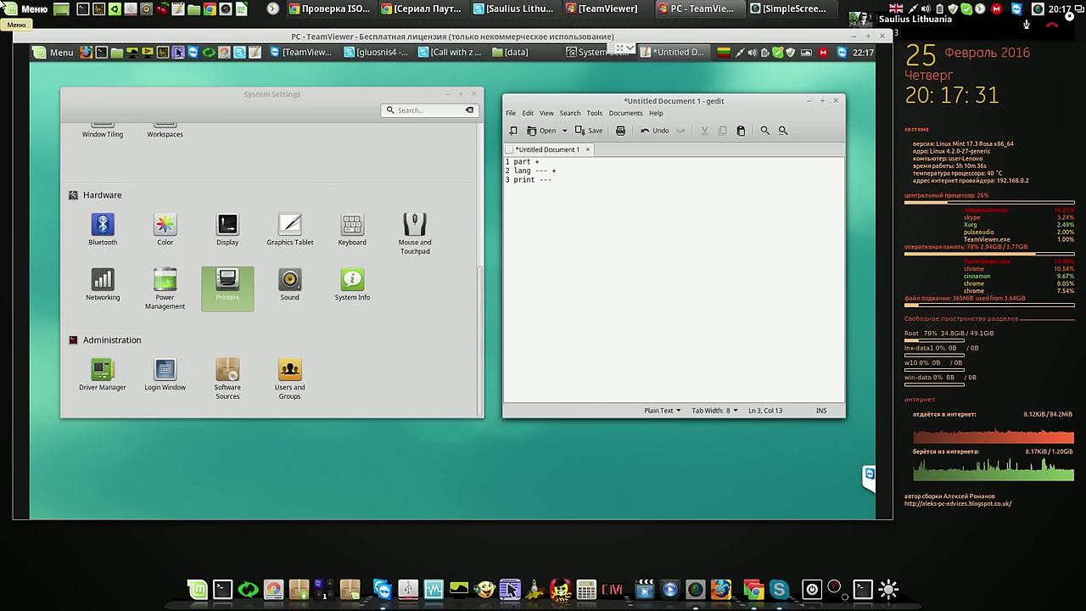
pyautogui.write(' +')
pyautogui.press('Return')
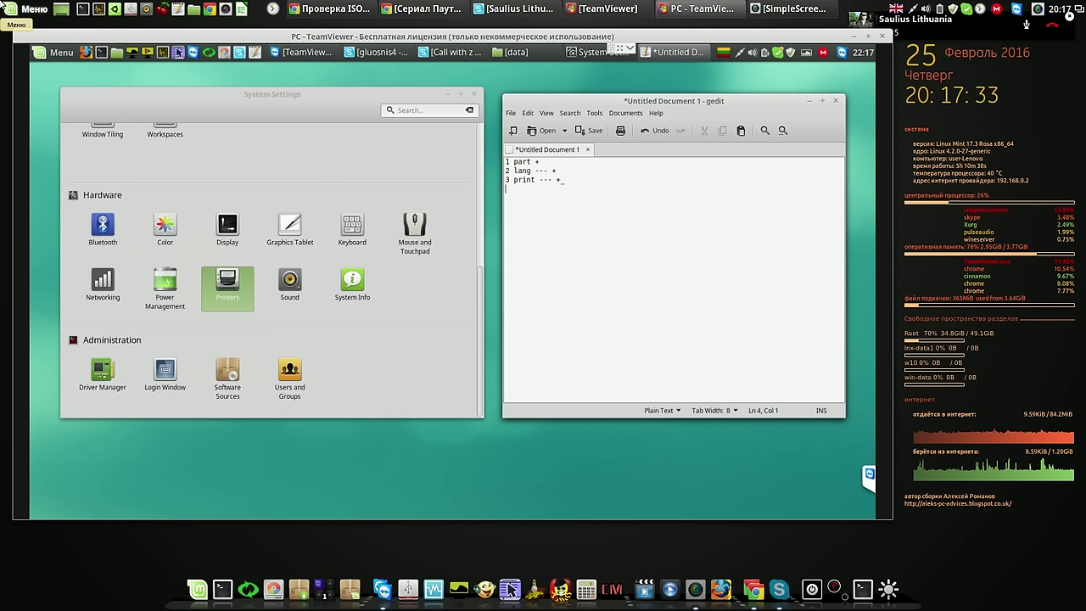
pyautogui.write('4')
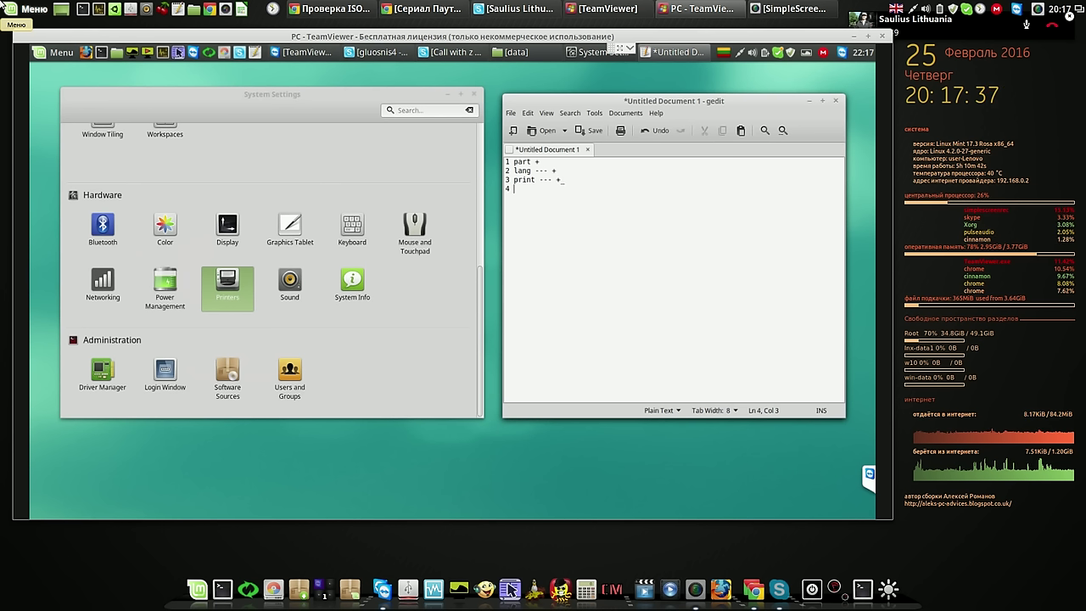
pyautogui.write(' mega')
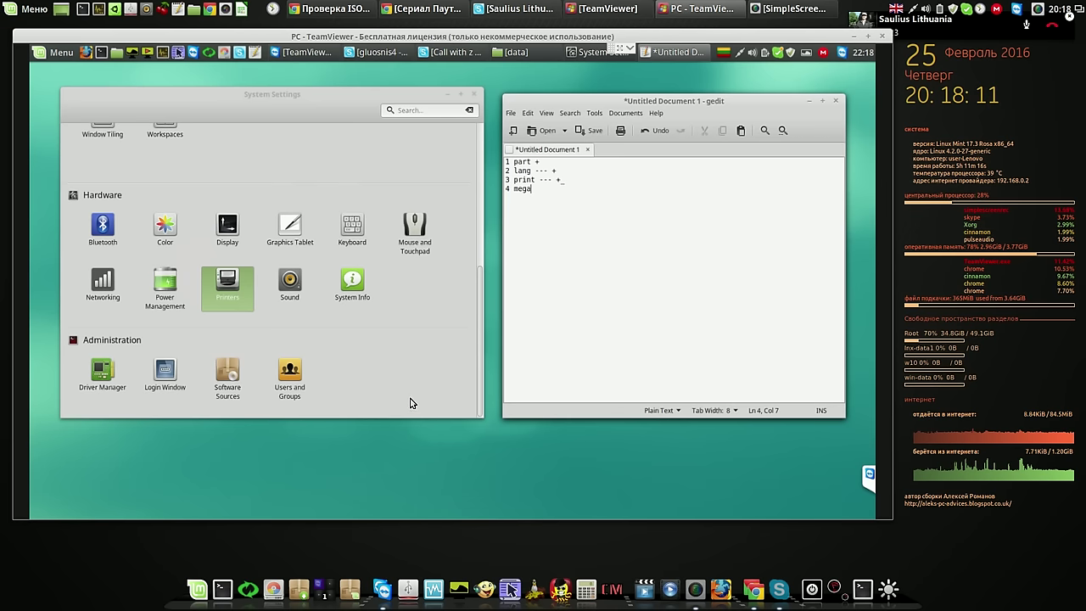
# Close System Settings and launch MEGAsync from the application launcher
pyautogui.click(473, 93)
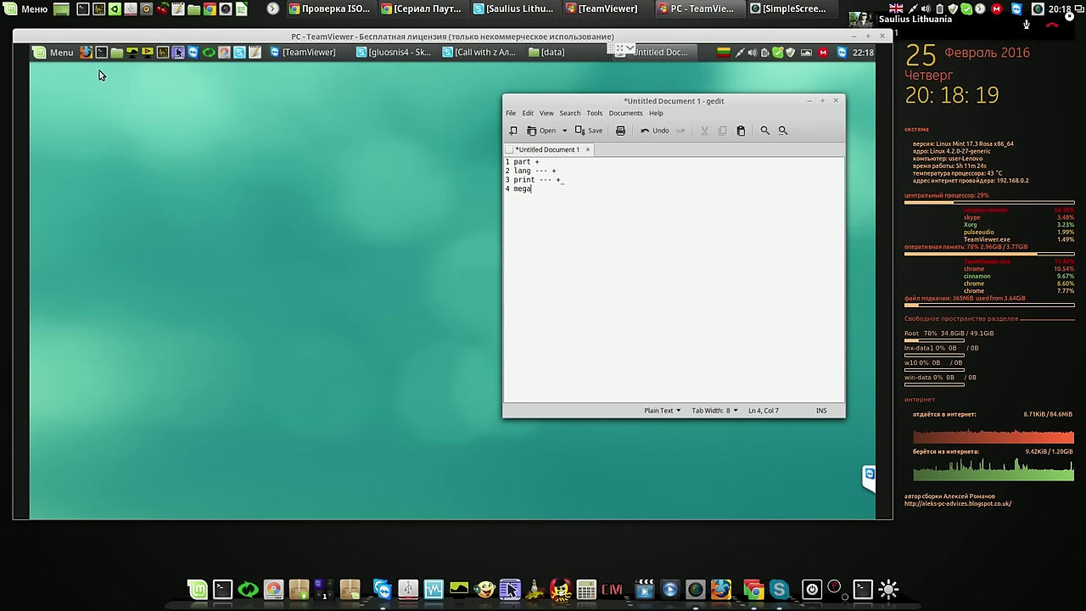
pyautogui.click(47, 51)
pyautogui.moveTo(127, 161)
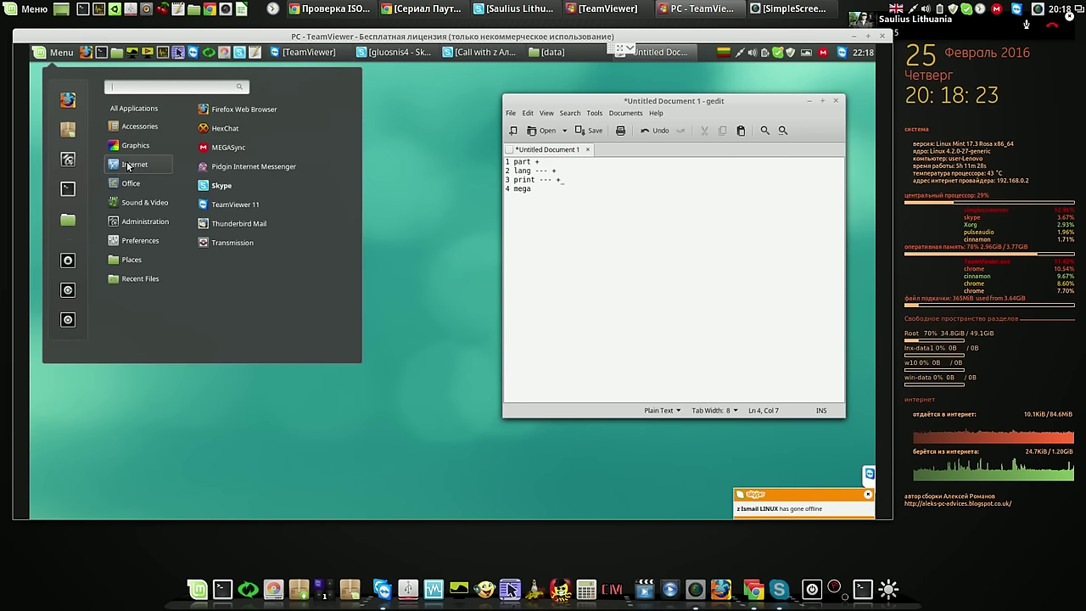
pyautogui.click(249, 150)
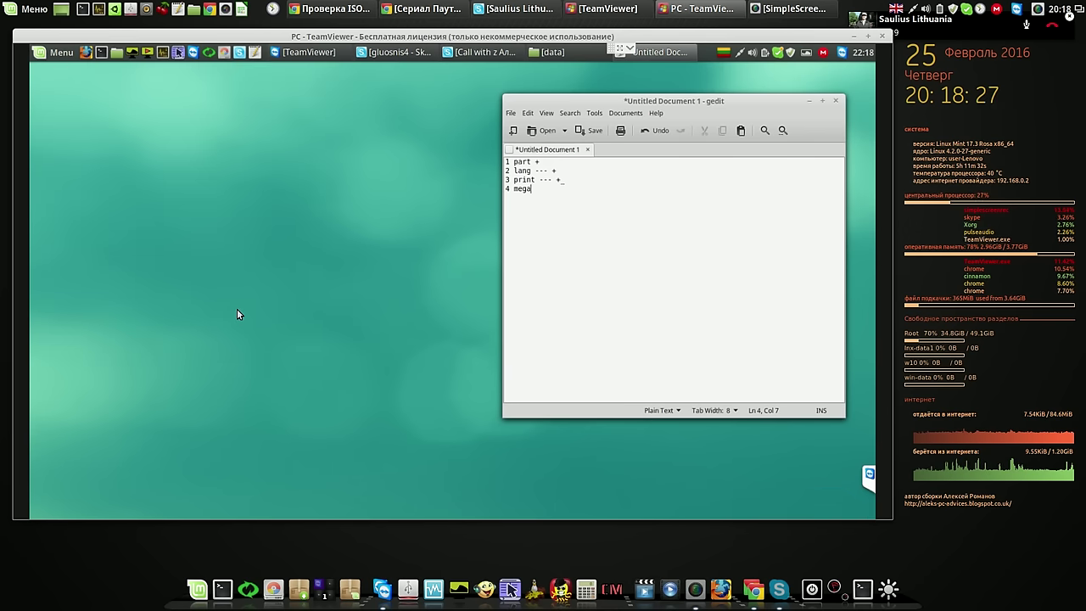
# Show MEGAsync's Syncs settings, listing /home/user/MEGAsync paired with /
pyautogui.click(823, 52)
pyautogui.click(824, 97)
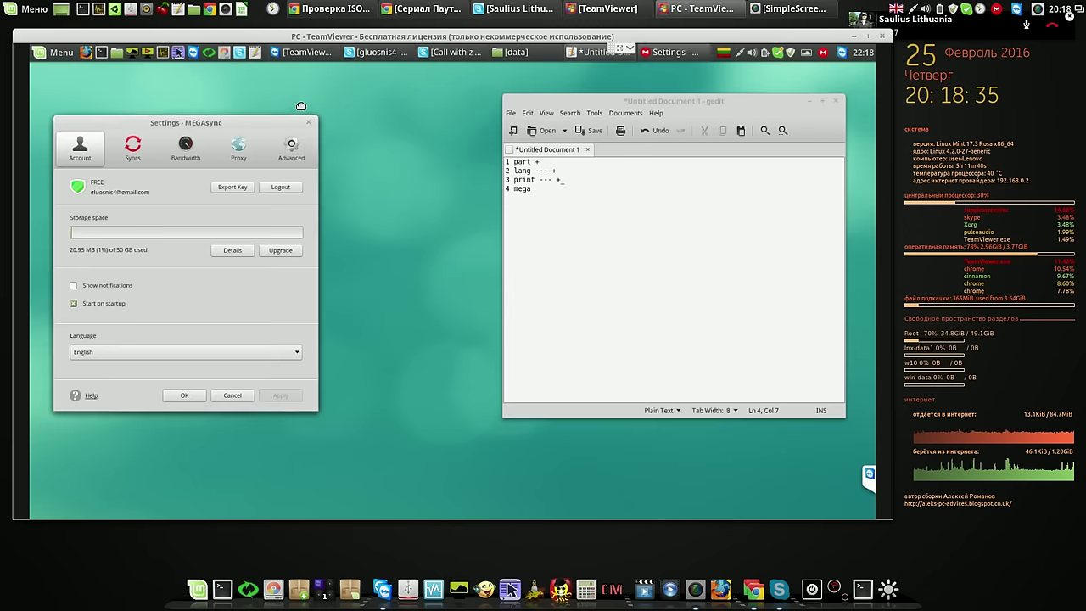
pyautogui.click(213, 129)
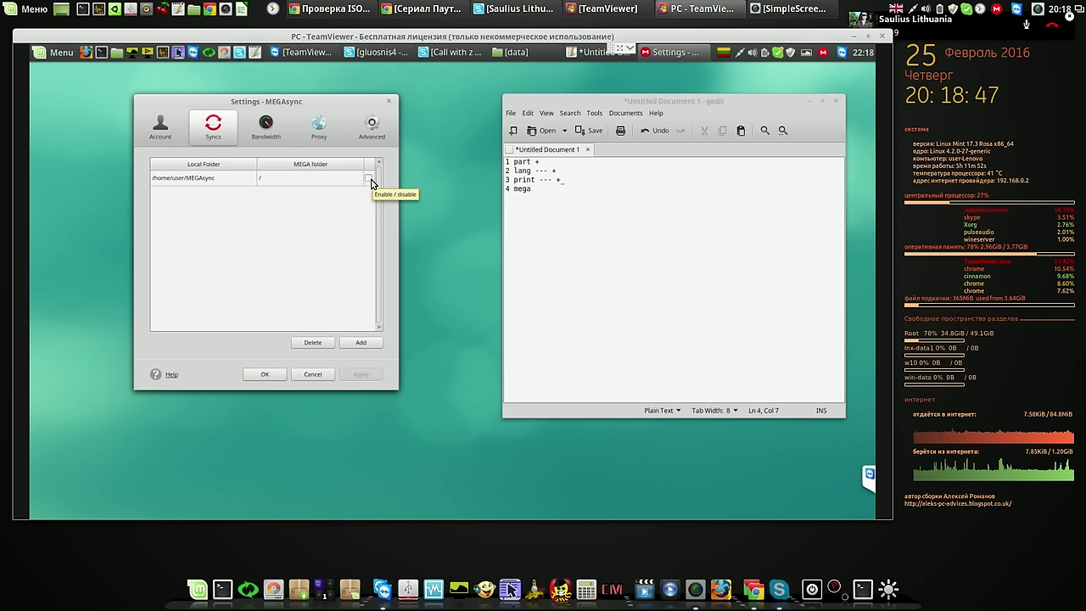
# Delete the failed /home/user/MEGAsync sync after its missing-folder error, and start a new sync
pyautogui.click(368, 179)
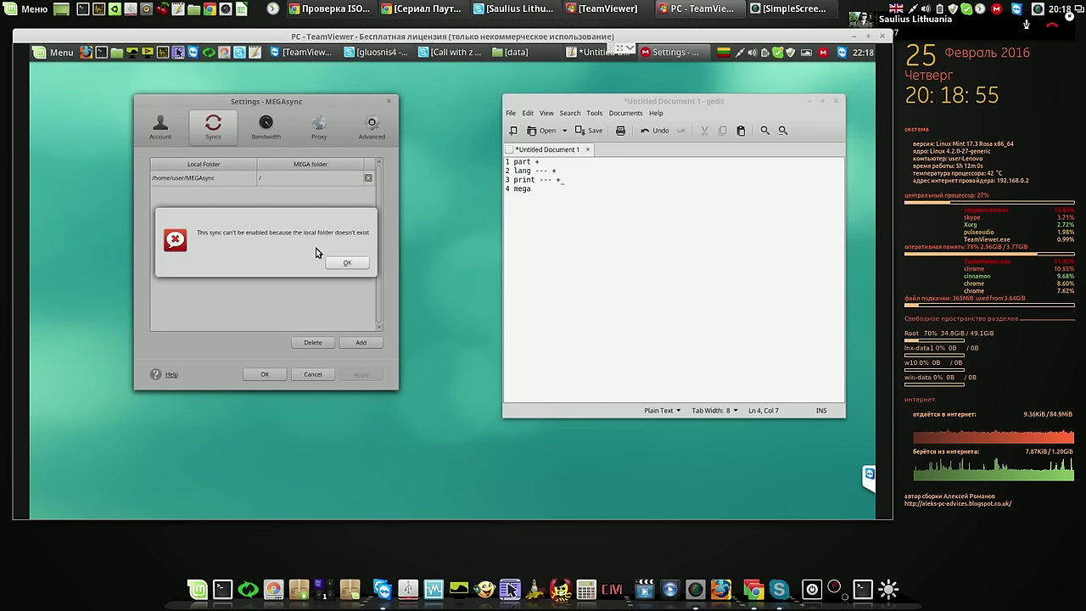
pyautogui.click(345, 264)
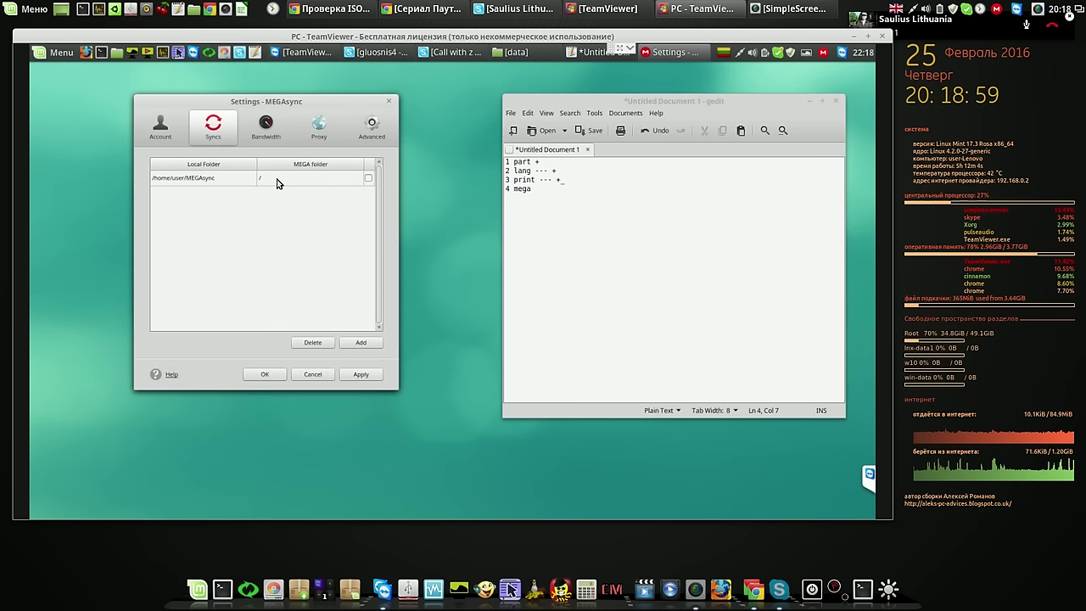
pyautogui.click(280, 184)
pyautogui.click(329, 342)
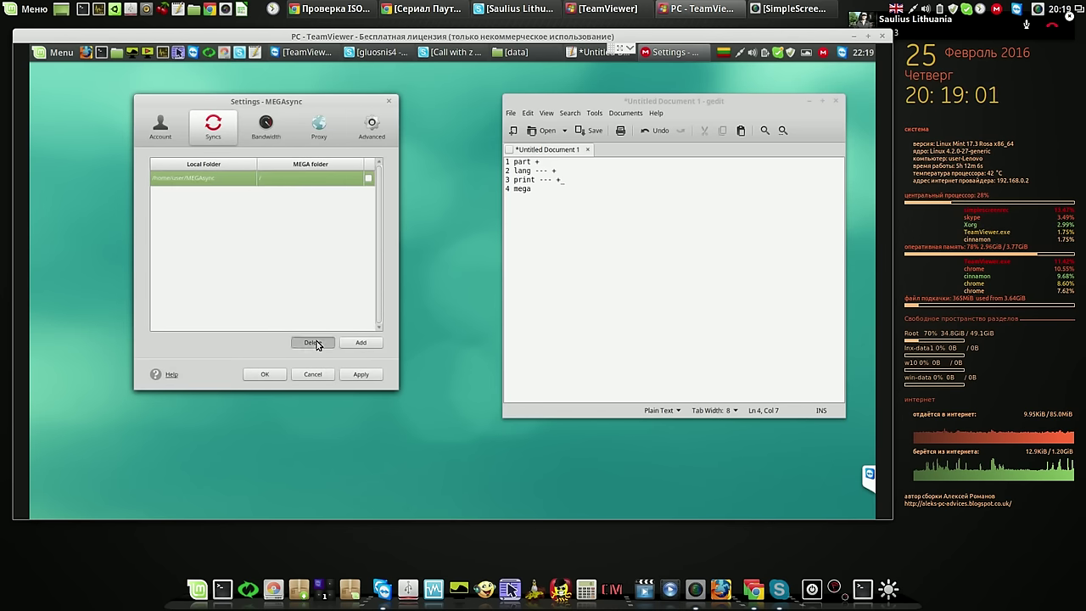
pyautogui.click(359, 344)
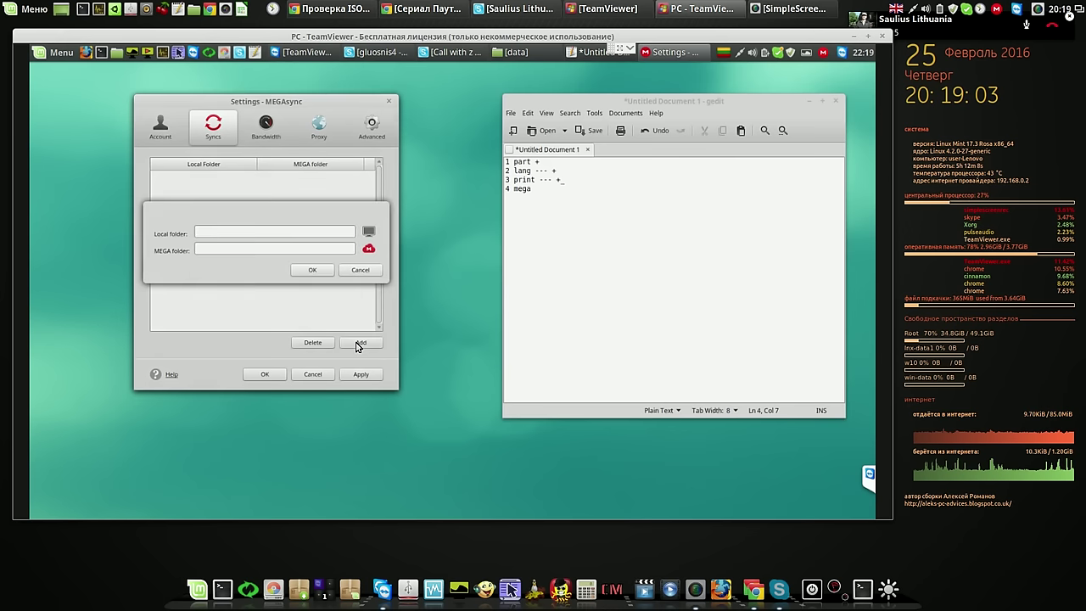
# Create a 'MEGAsync' folder in /home/user and choose it as the local sync folder
pyautogui.click(367, 234)
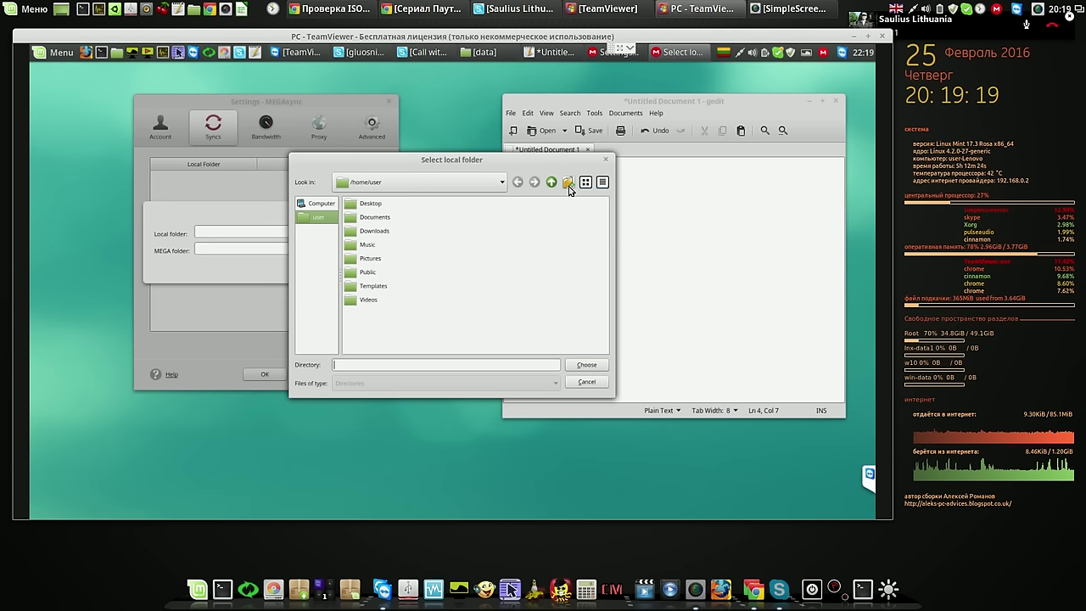
pyautogui.moveTo(556, 158); pyautogui.dragTo(518, 126)
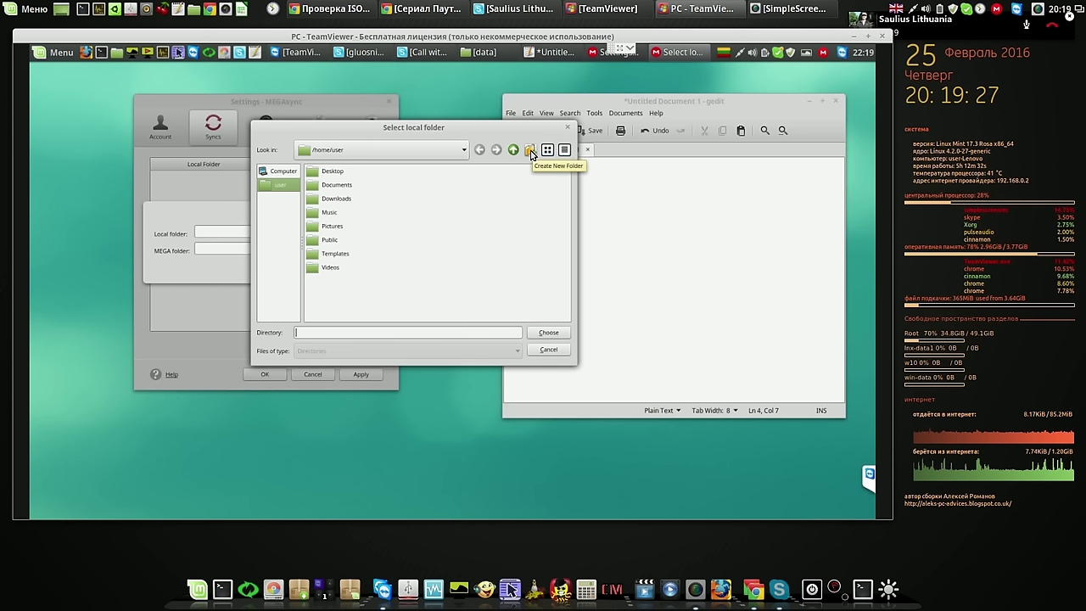
pyautogui.click(531, 151)
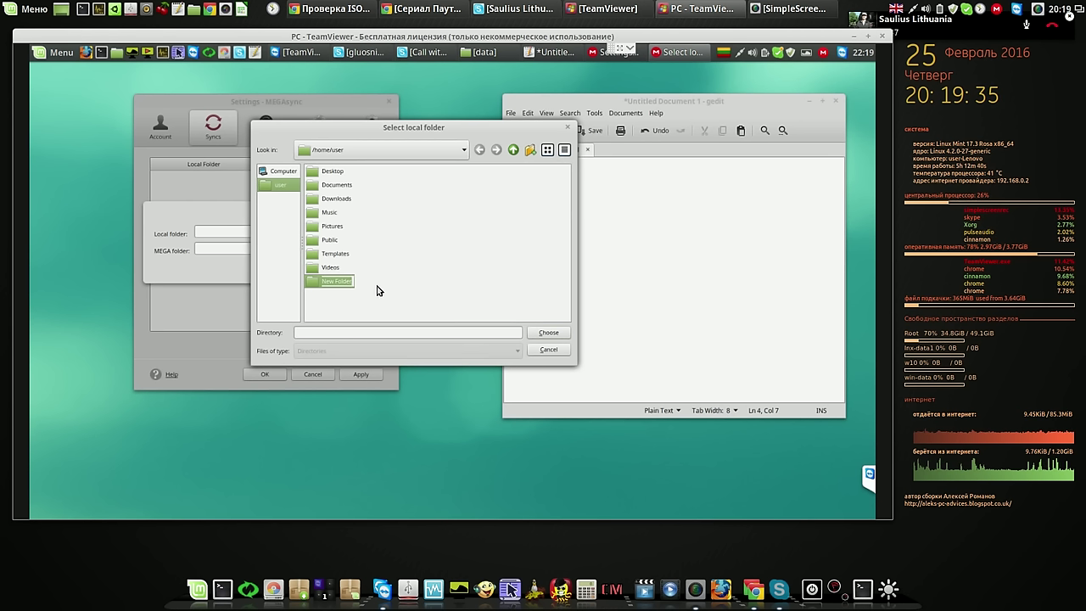
pyautogui.press('BackSpace')
pyautogui.write('MEGA')
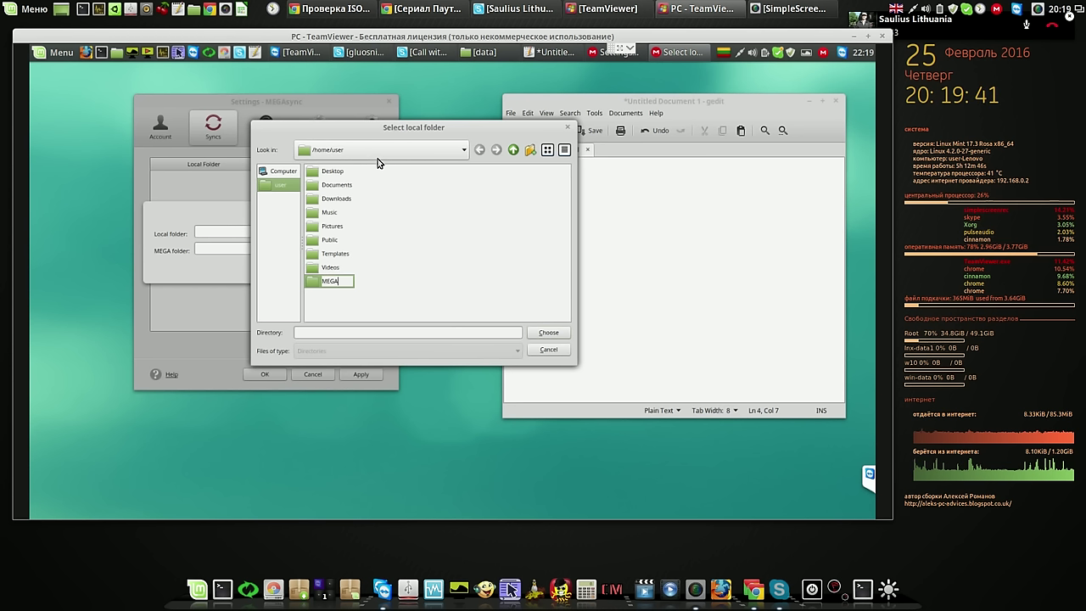
pyautogui.write('s')
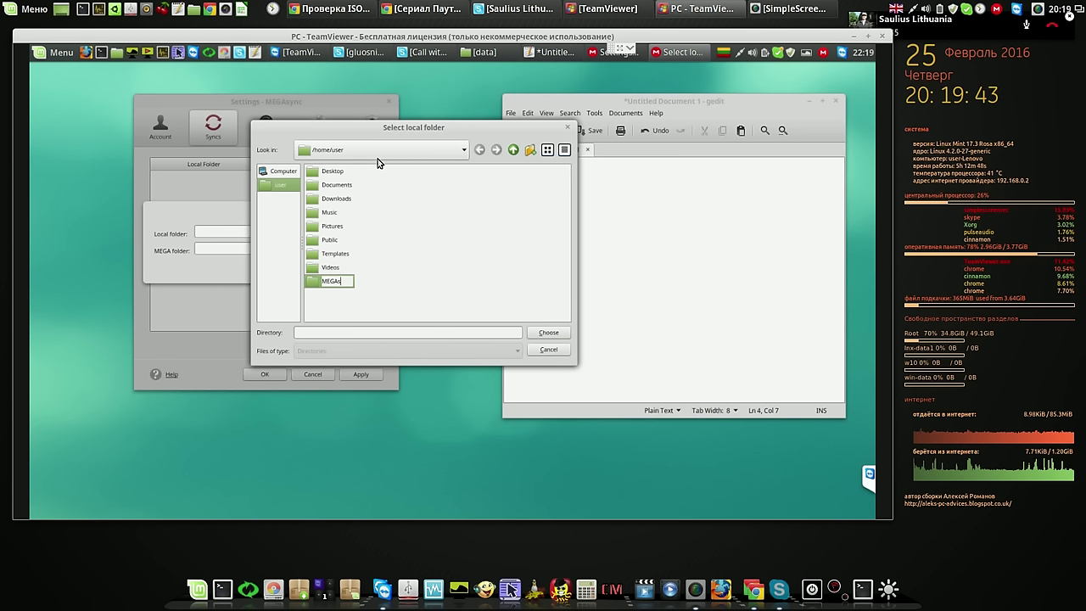
pyautogui.write('ync')
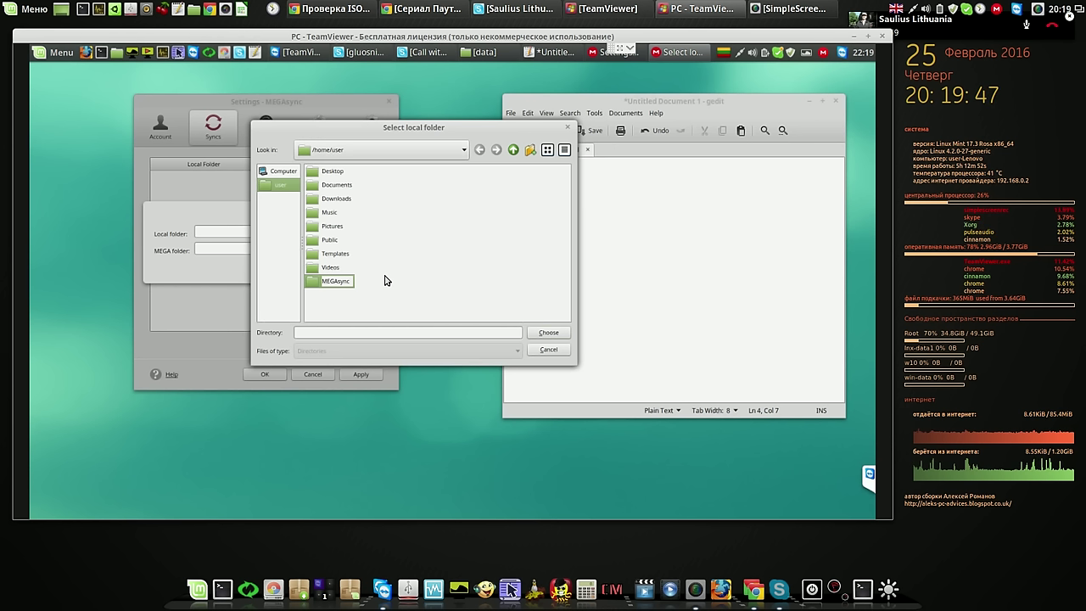
pyautogui.press('Return')
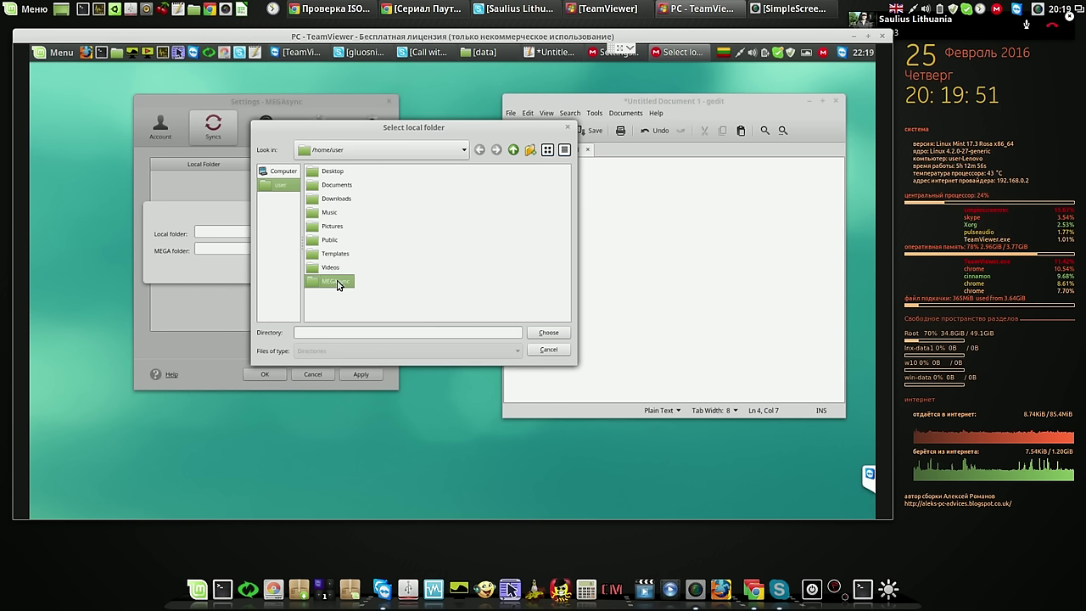
pyautogui.click(548, 333)
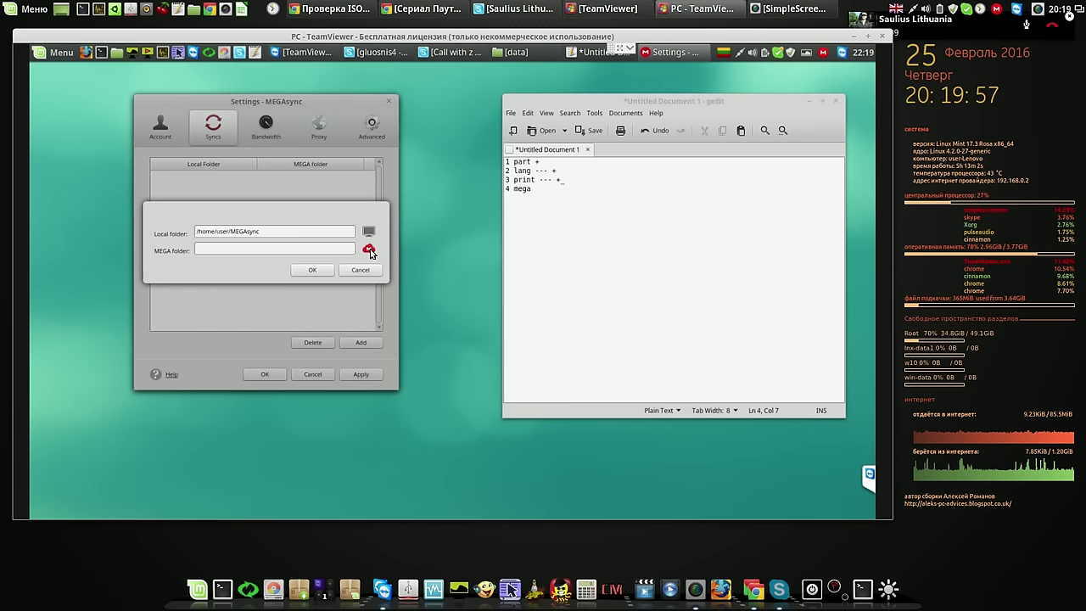
# Pair the new local folder with the Cloud Drive root /, then apply and close MEGAsync settings
pyautogui.click(369, 250)
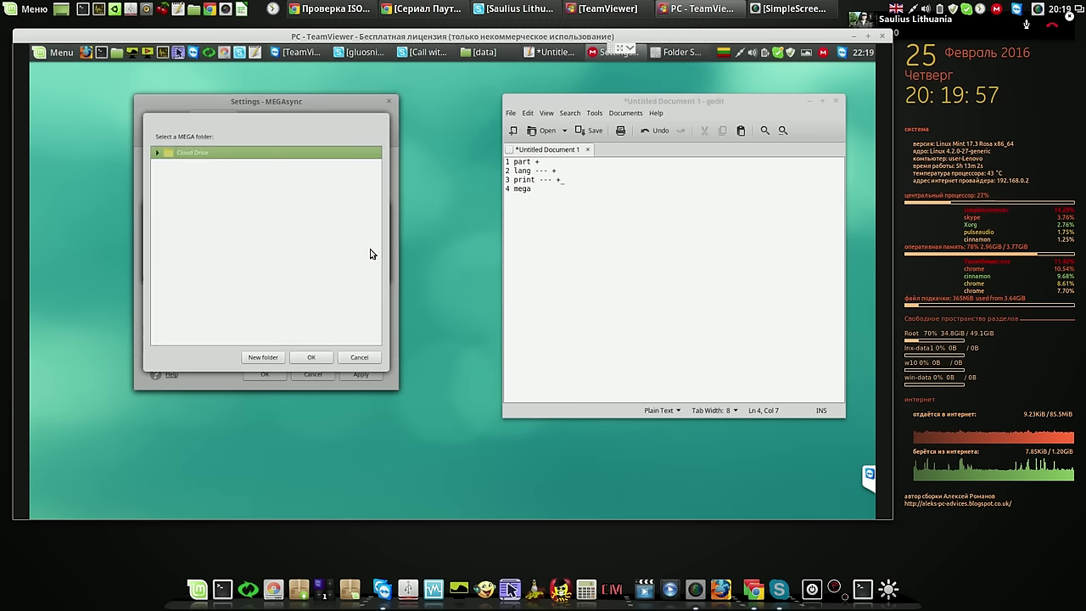
pyautogui.click(158, 152)
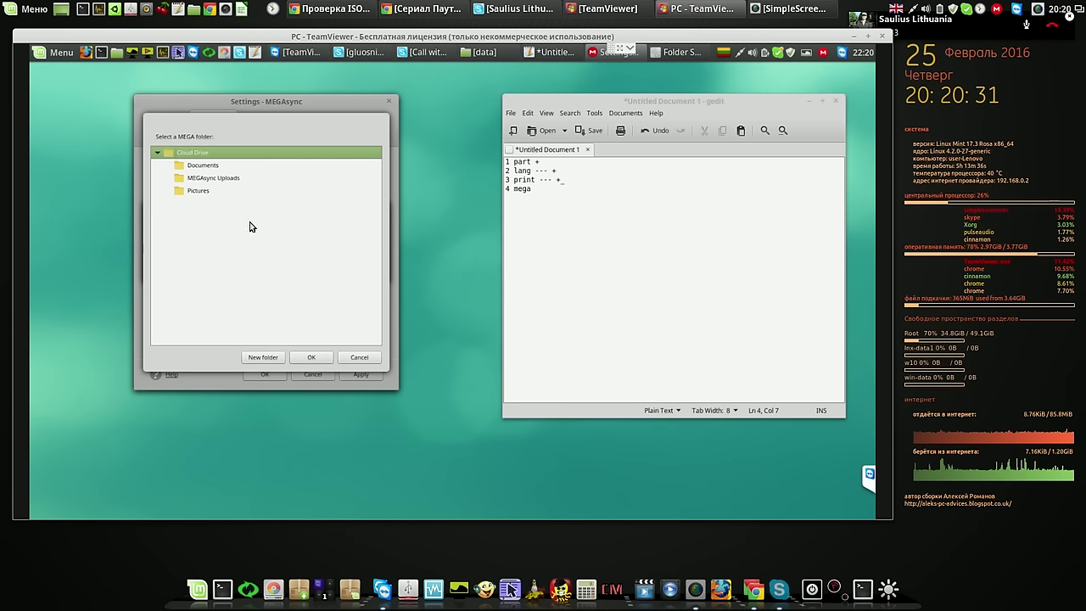
pyautogui.click(185, 167)
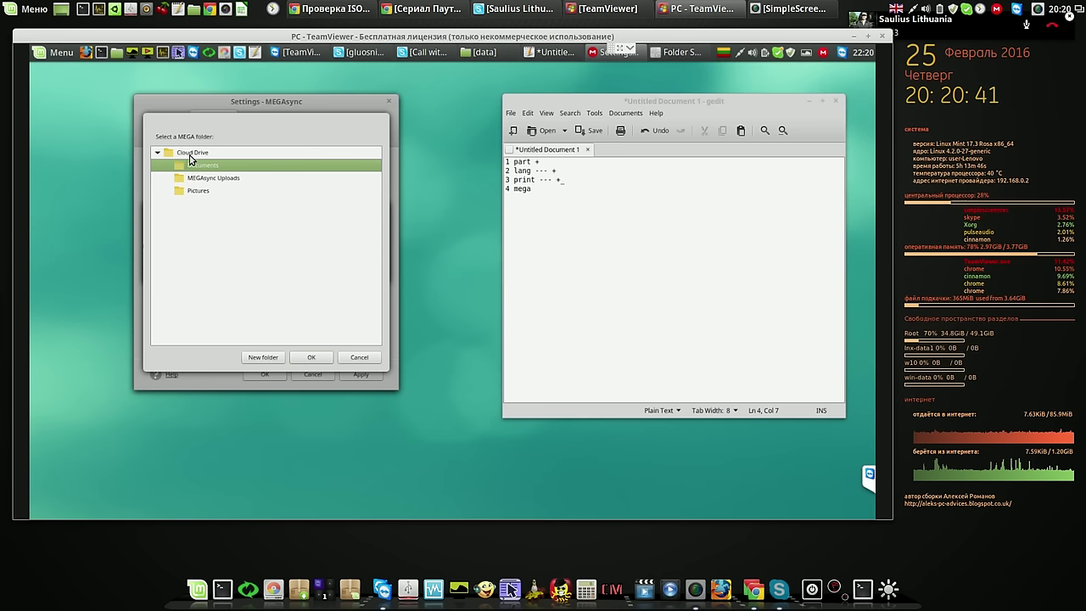
pyautogui.click(190, 153)
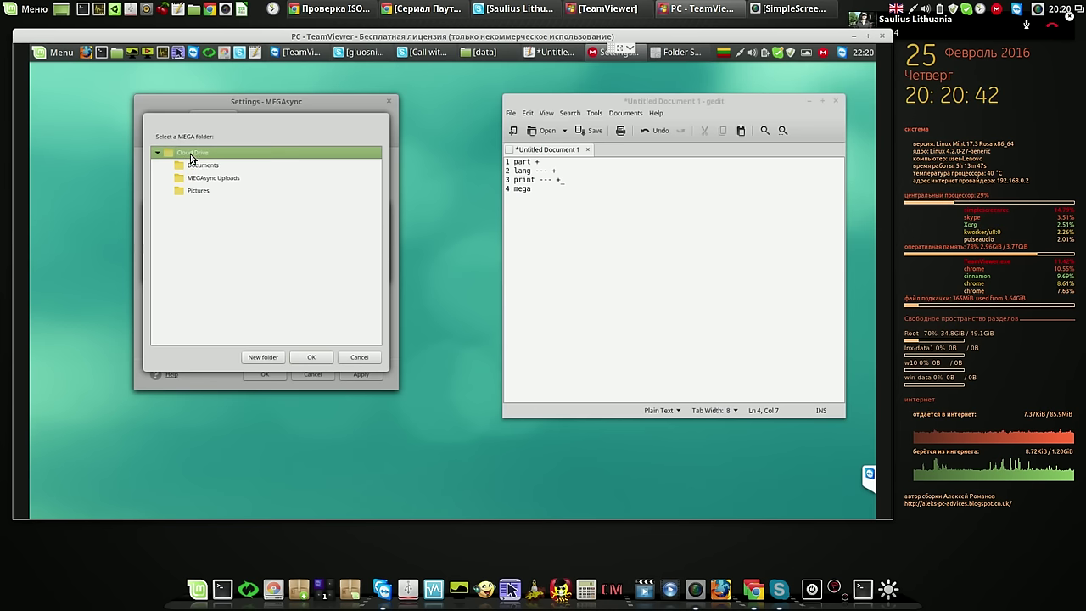
pyautogui.click(326, 356)
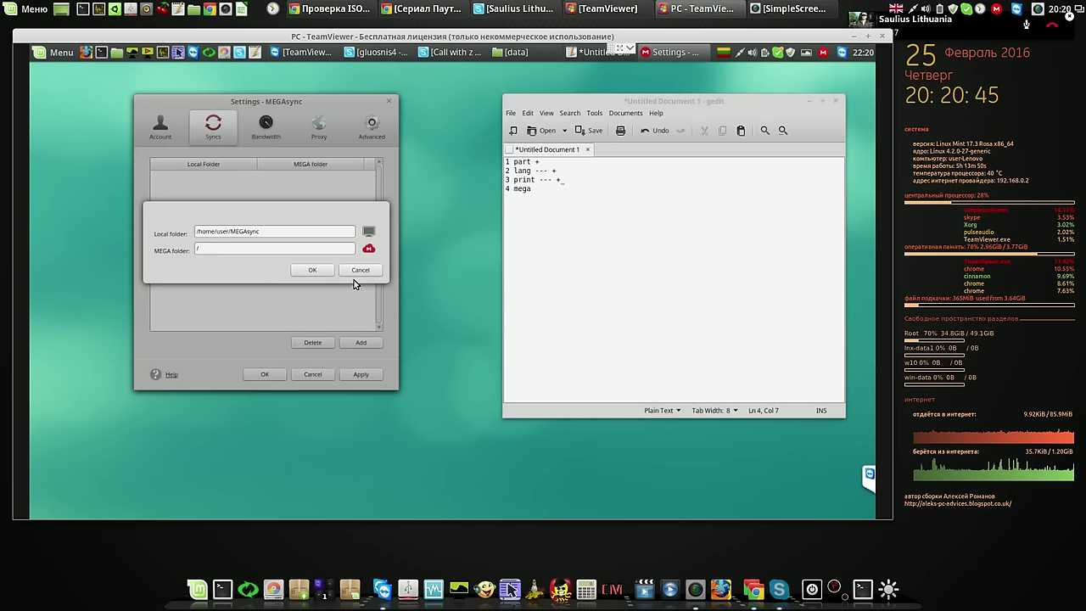
pyautogui.click(323, 272)
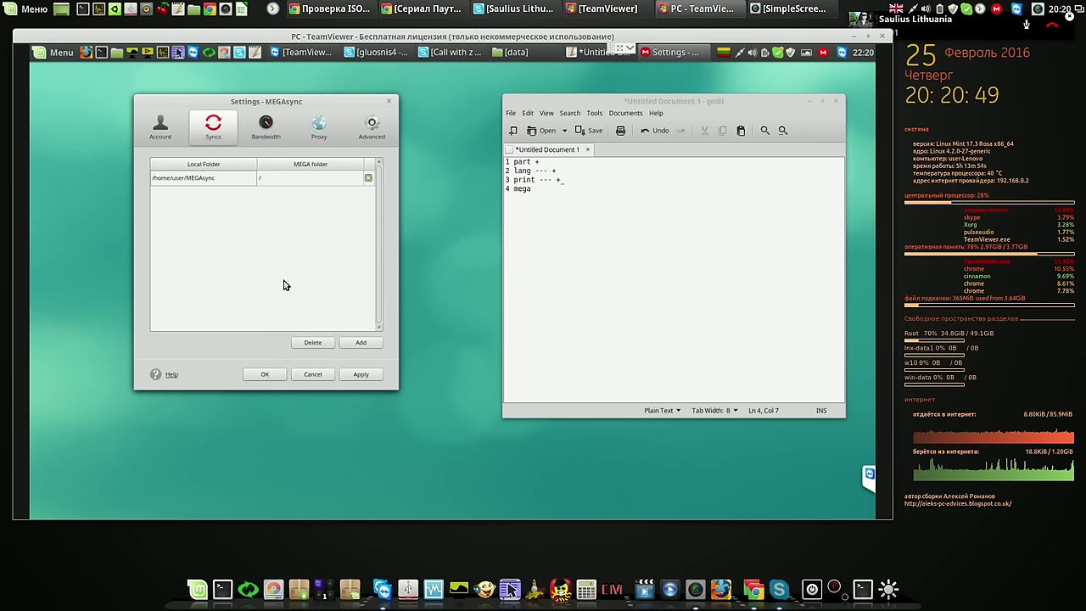
pyautogui.click(360, 374)
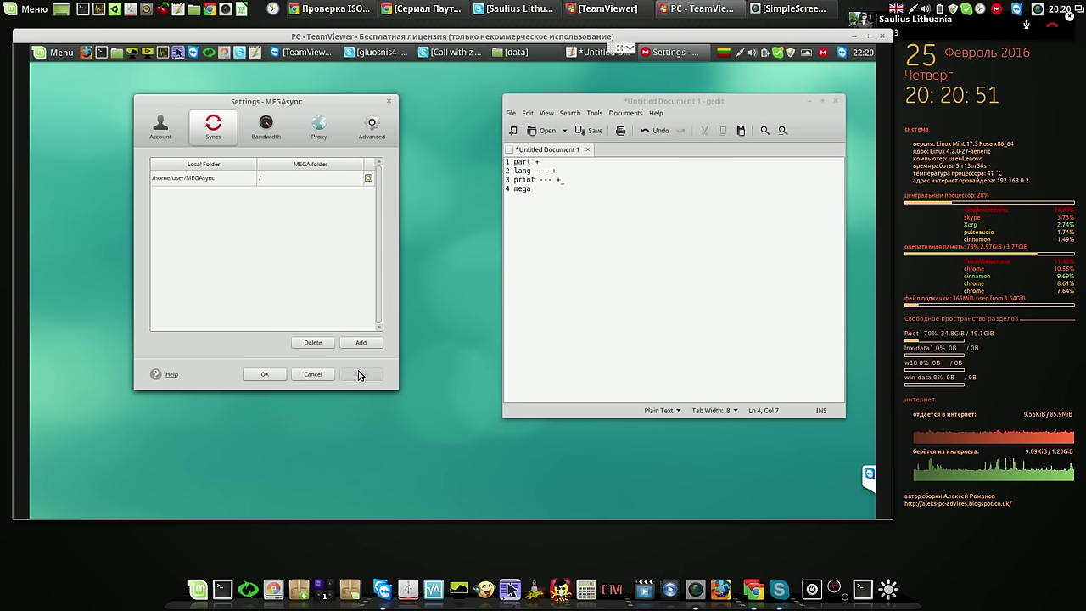
pyautogui.click(274, 376)
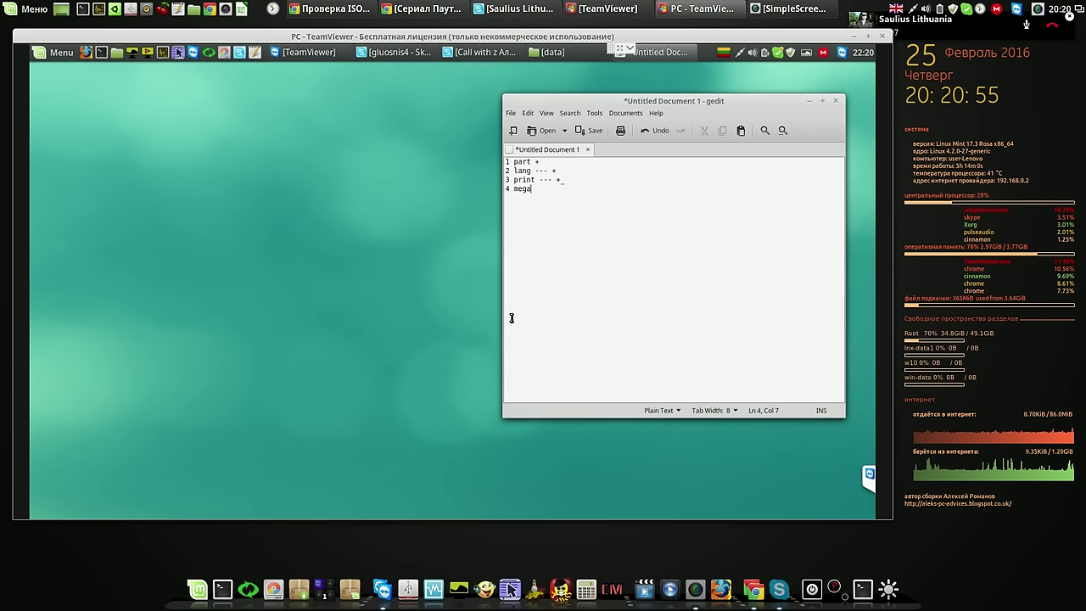
# Mark the checklist line 'mega +++', minimize gedit, and view MEGAsync's up-to-date status
pyautogui.moveTo(376, 4)
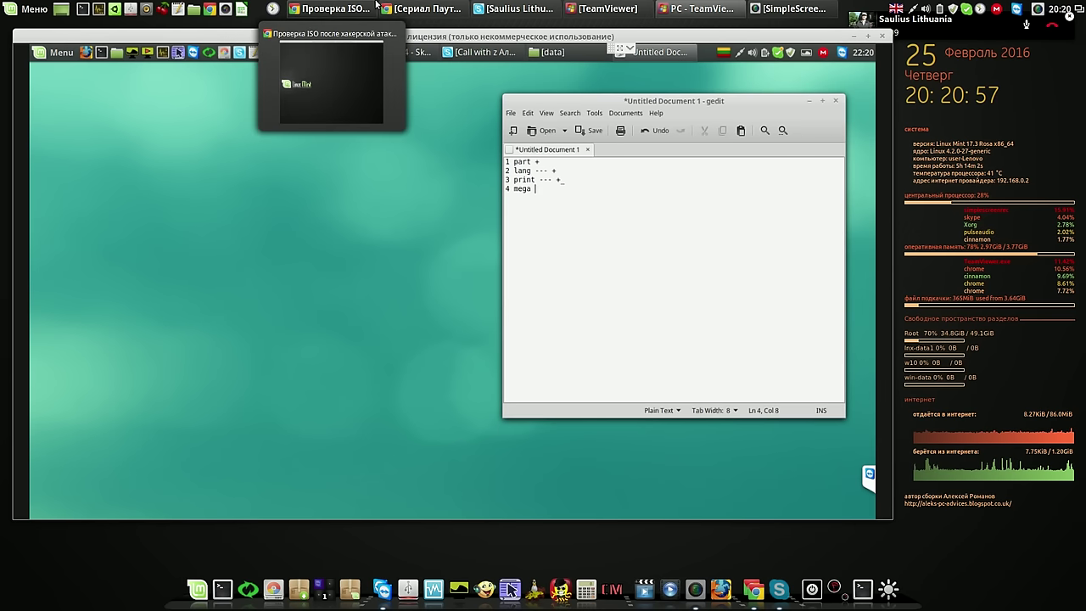
pyautogui.write('+++')
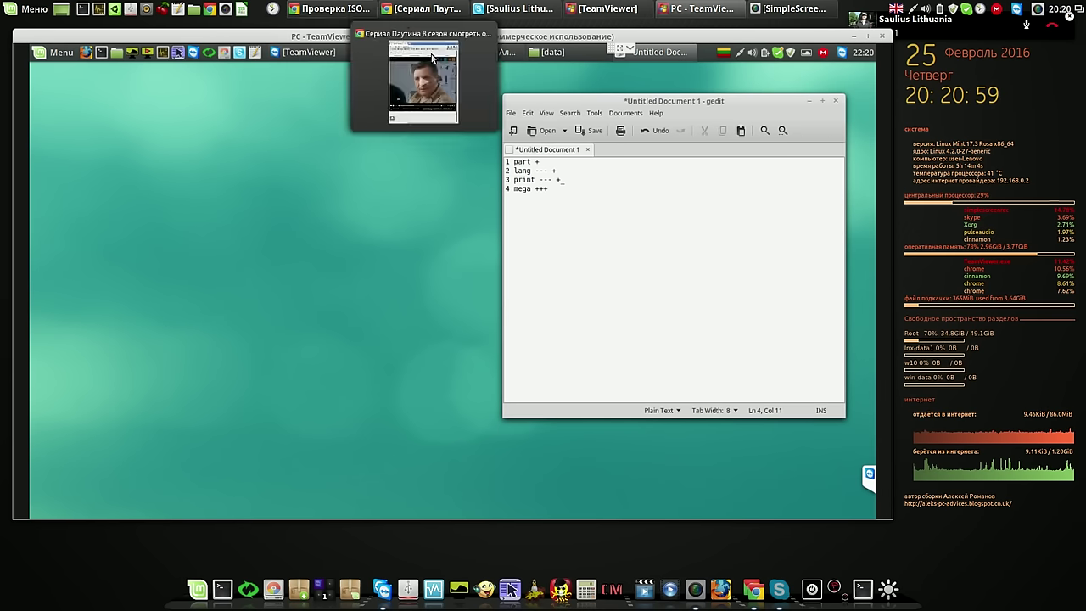
pyautogui.click(810, 101)
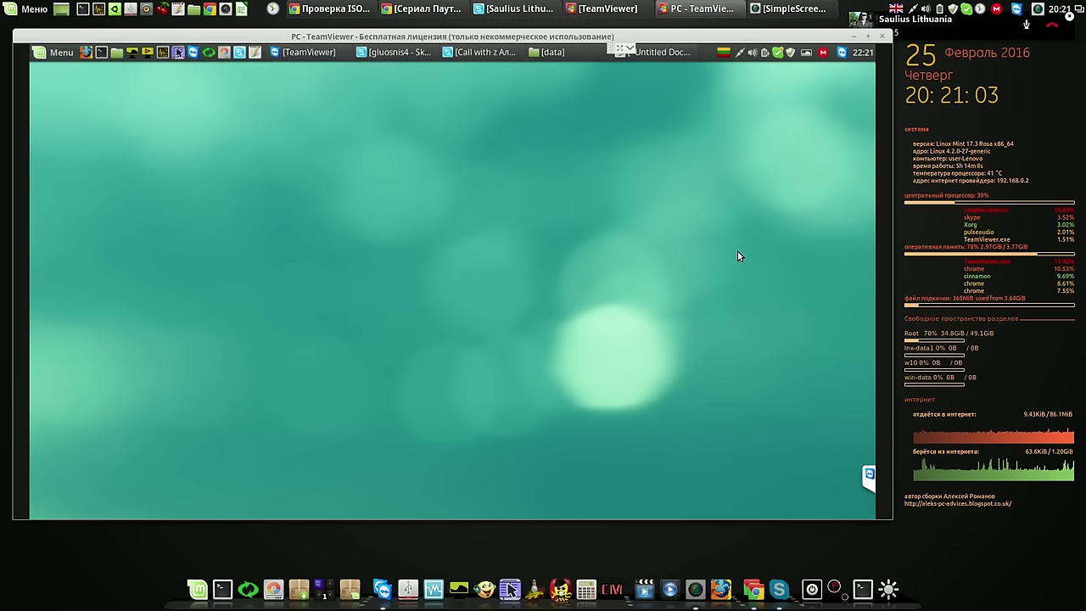
pyautogui.click(822, 51)
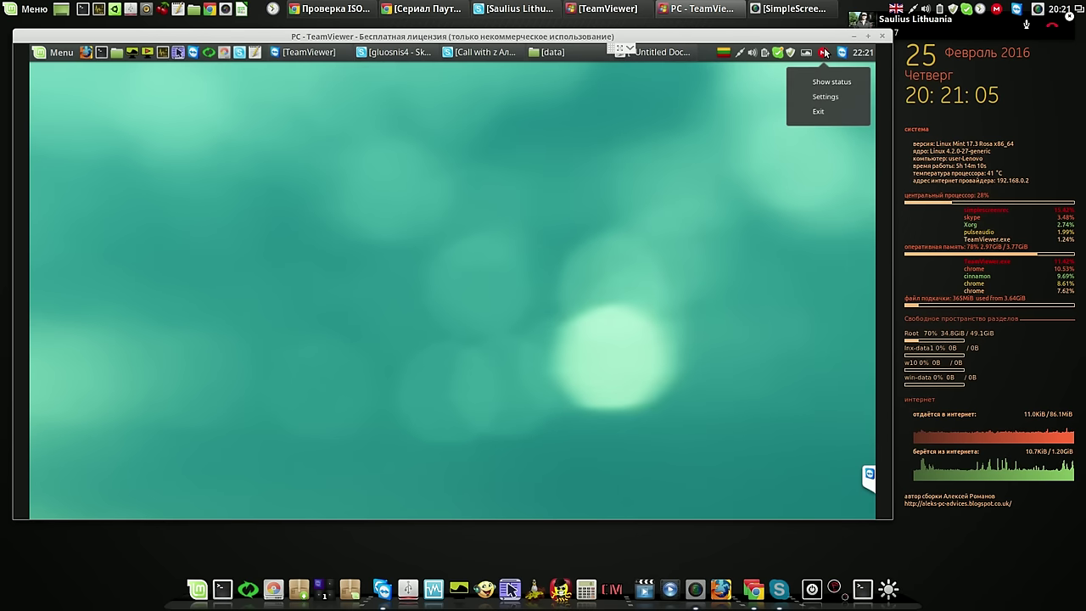
pyautogui.click(830, 82)
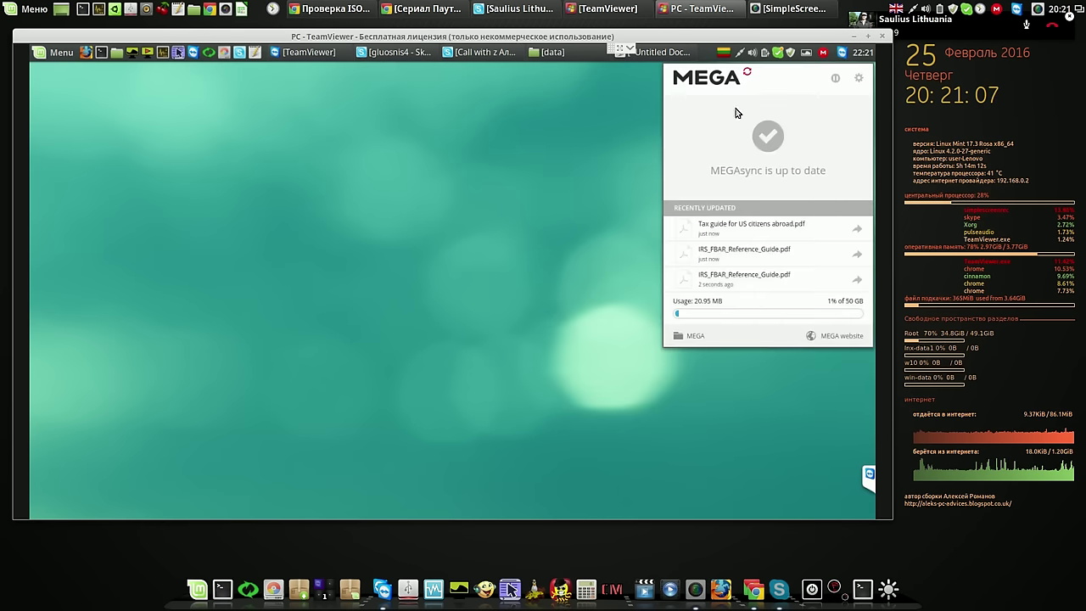
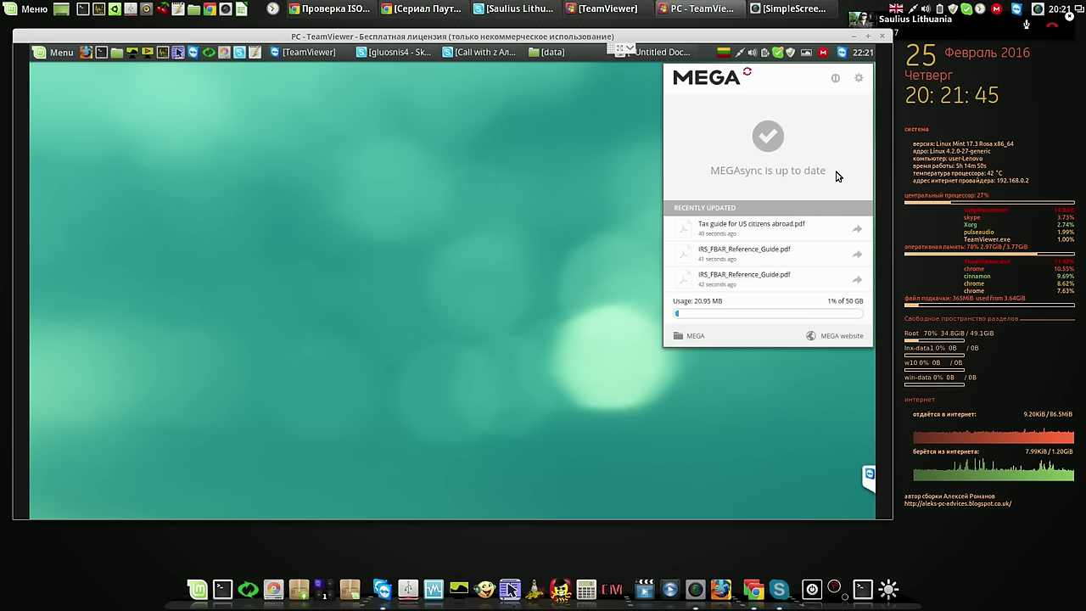
# Close the MEGA status panel and open the desktop MEGAsync folder, showing its 13 items
pyautogui.click(824, 54)
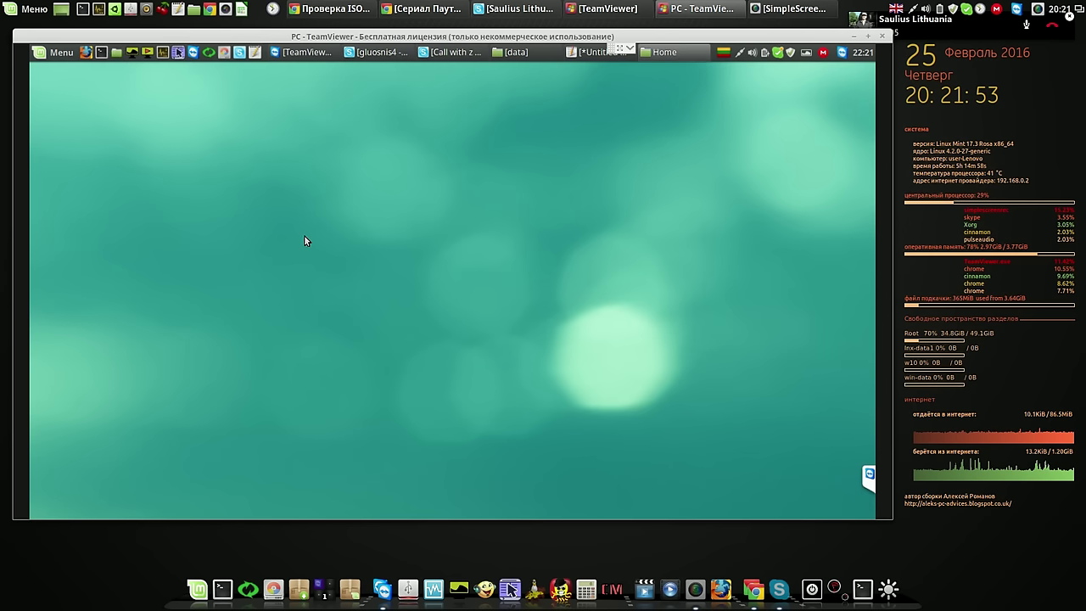
pyautogui.doubleClick(329, 232)
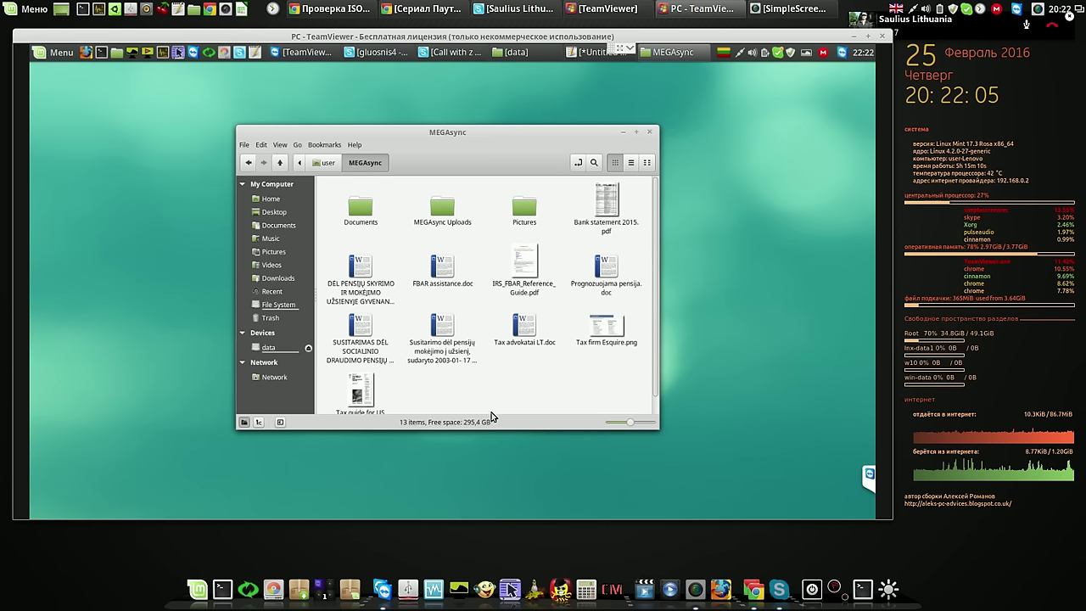
# Append 'cc' to FBAR assistance.doc and save over the original in Word 97-2003 format
pyautogui.doubleClick(439, 267)
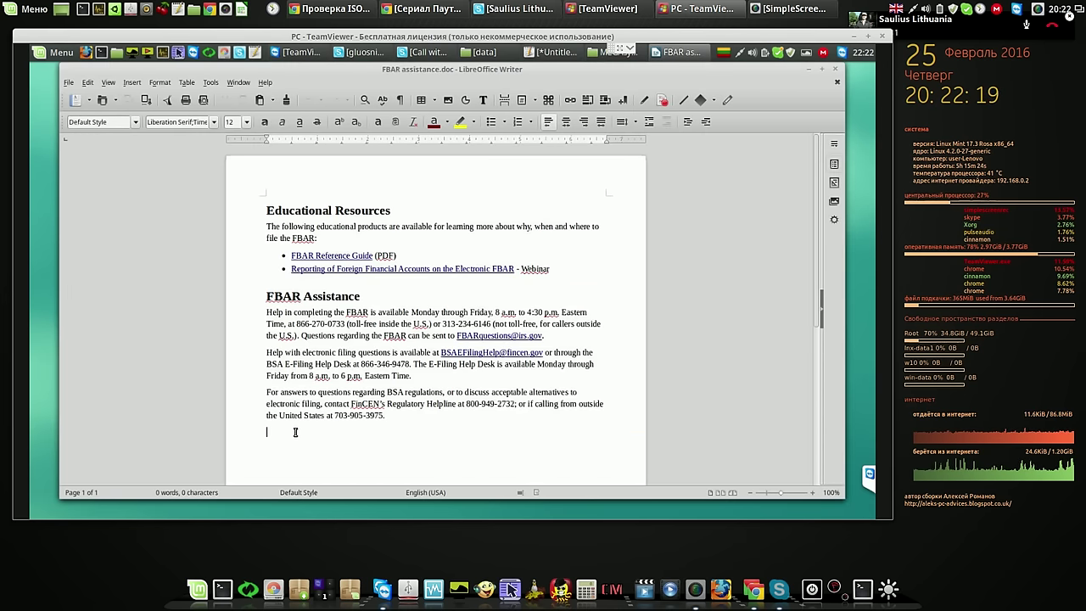
pyautogui.write('cccccc')
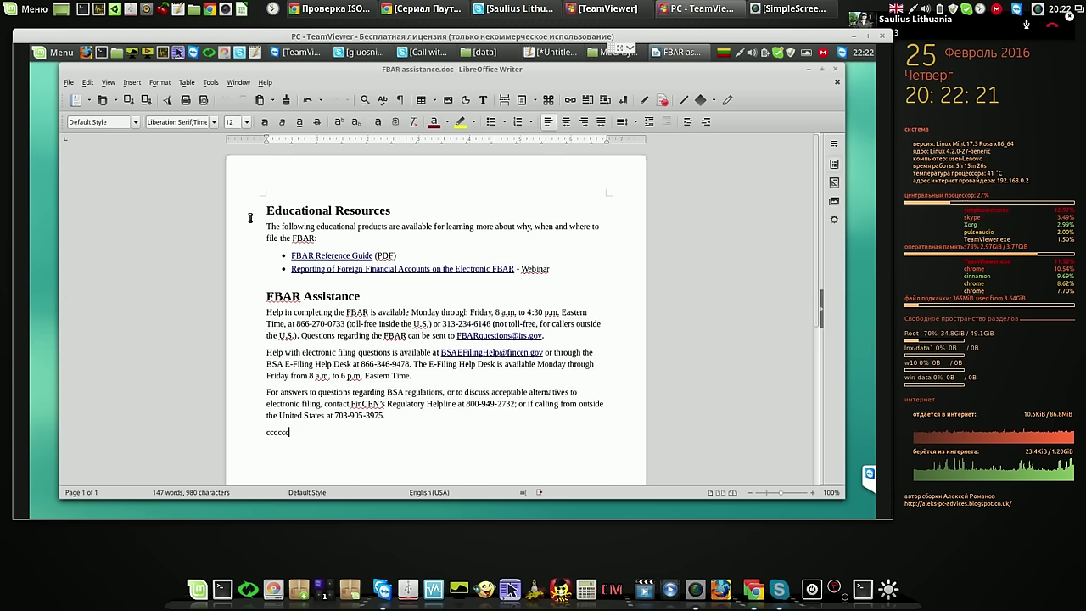
pyautogui.click(147, 101)
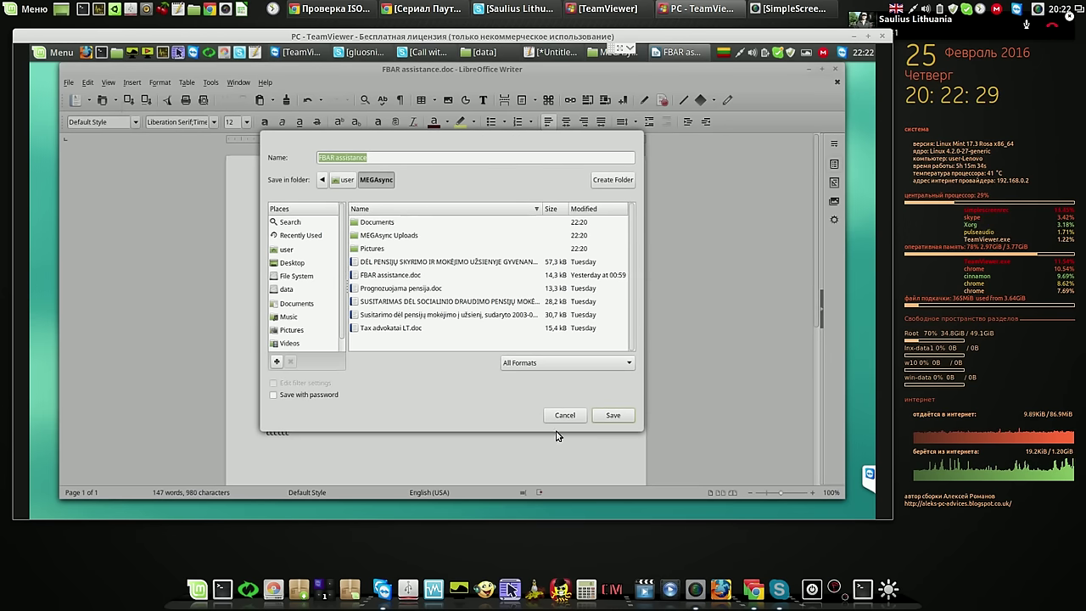
pyautogui.click(613, 415)
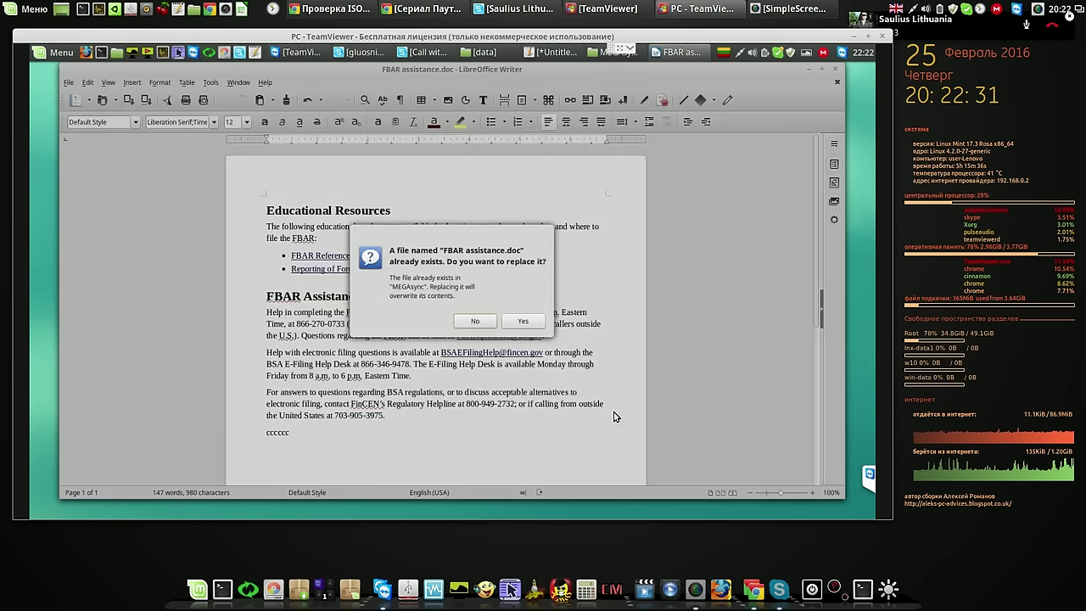
pyautogui.click(522, 323)
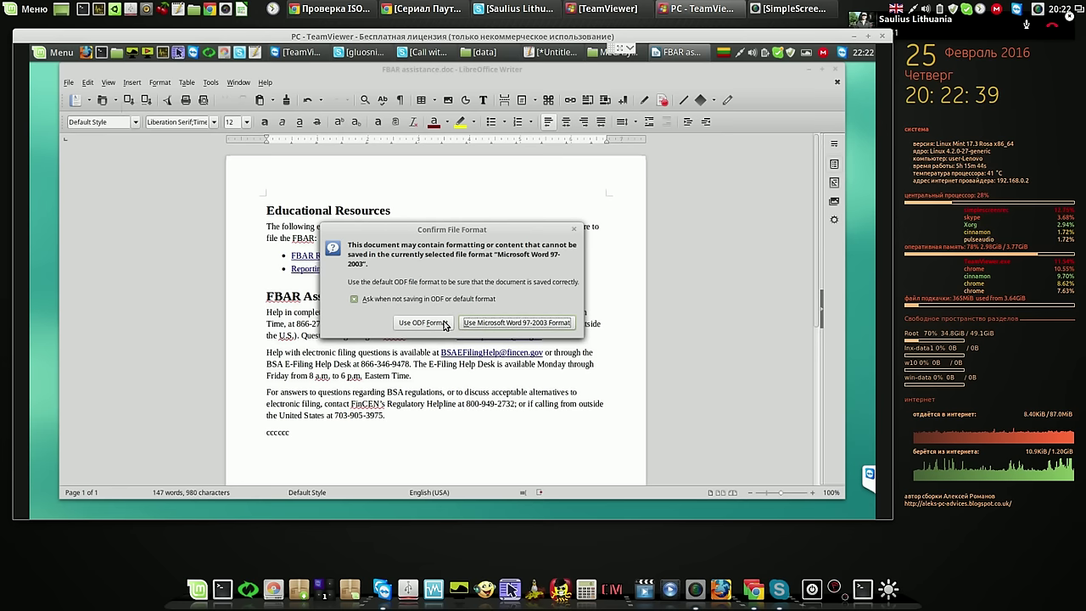
pyautogui.click(484, 326)
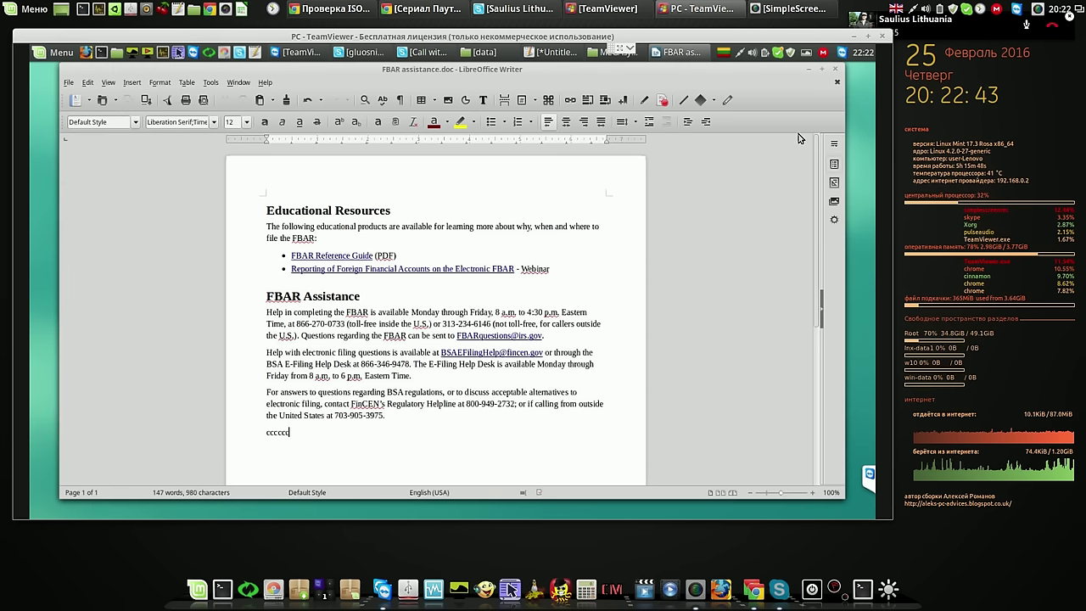
# Close Writer, the MEGAsync window and the data folder window, then restore the gedit document
pyautogui.click(836, 71)
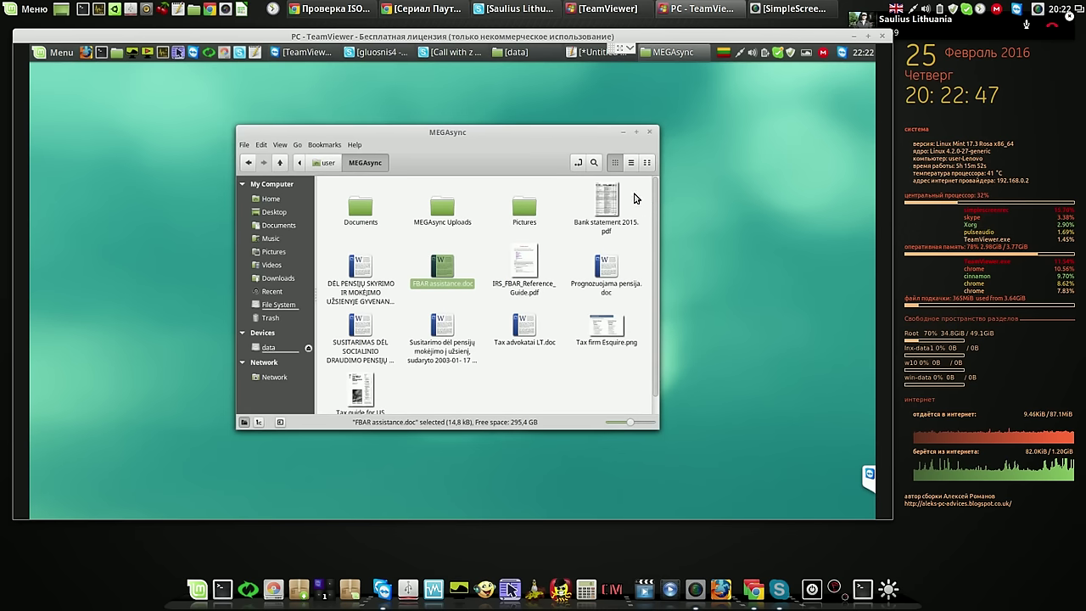
pyautogui.moveTo(547, 132); pyautogui.dragTo(501, 123)
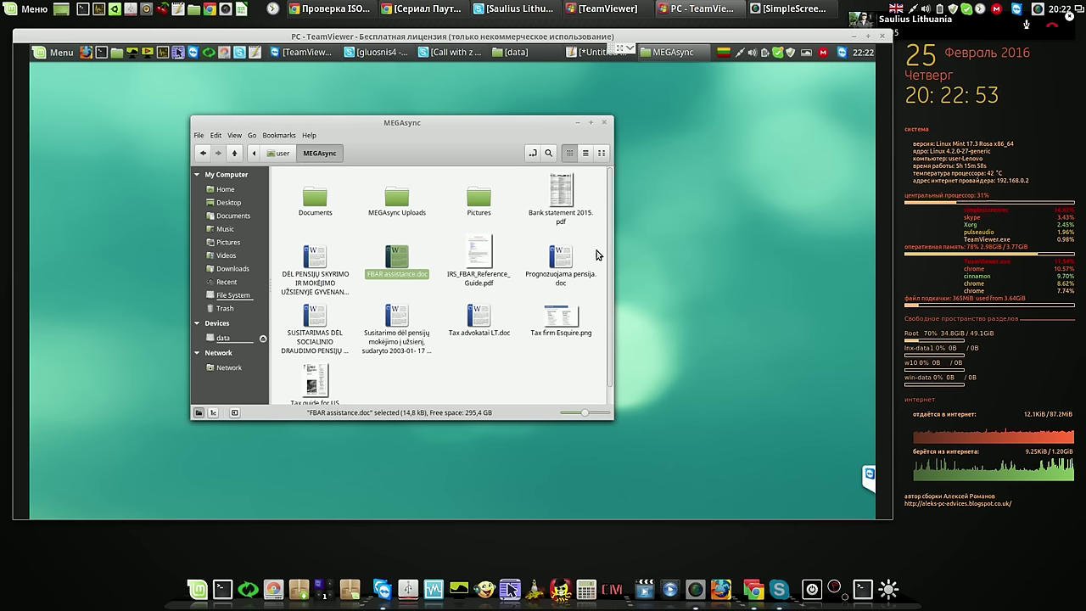
pyautogui.click(602, 124)
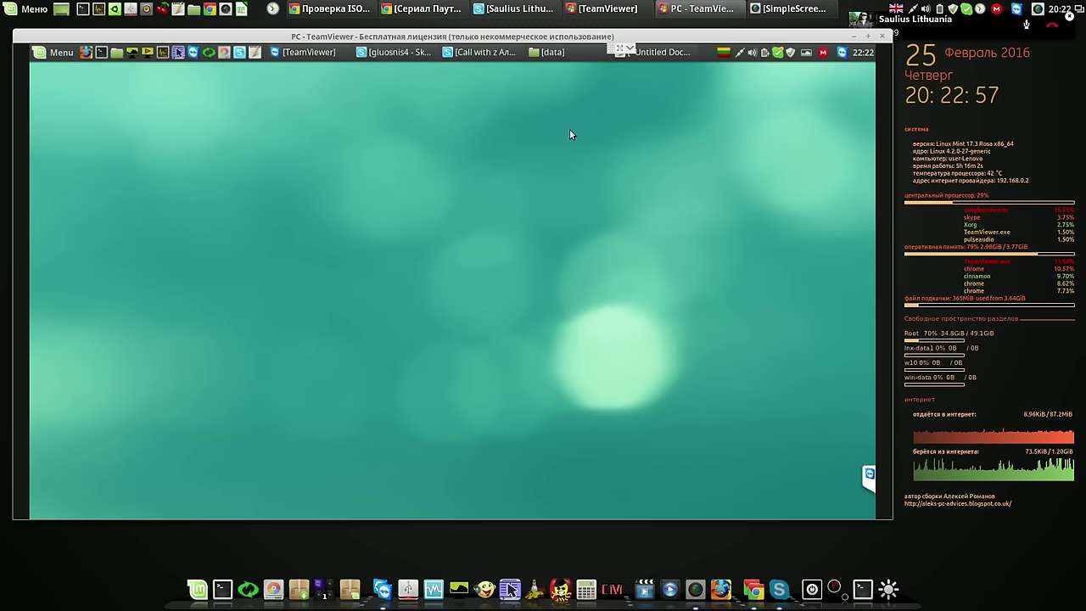
pyautogui.click(564, 55)
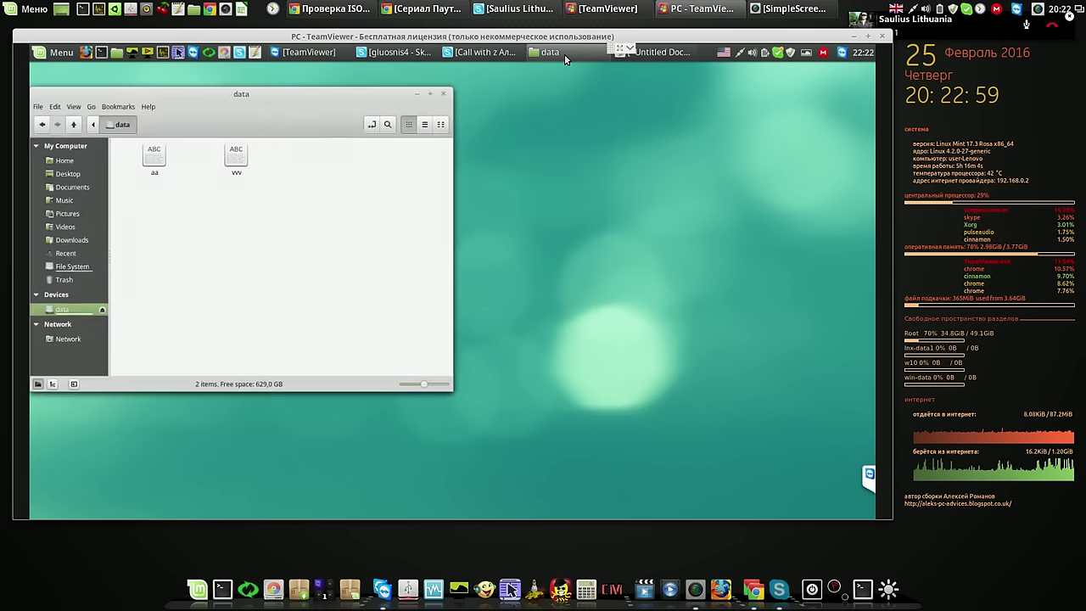
pyautogui.click(443, 96)
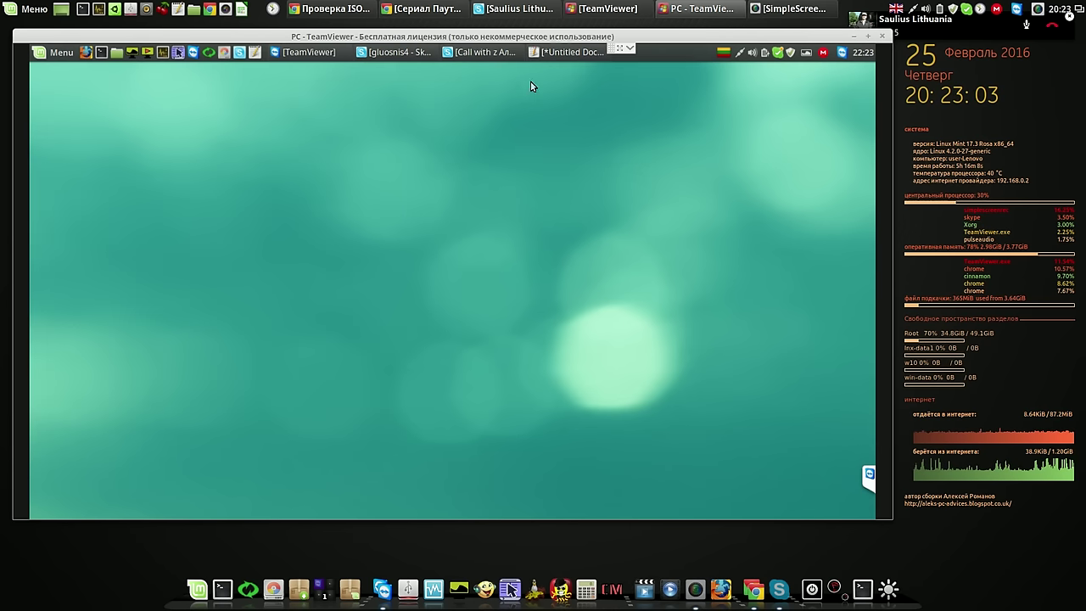
pyautogui.click(559, 53)
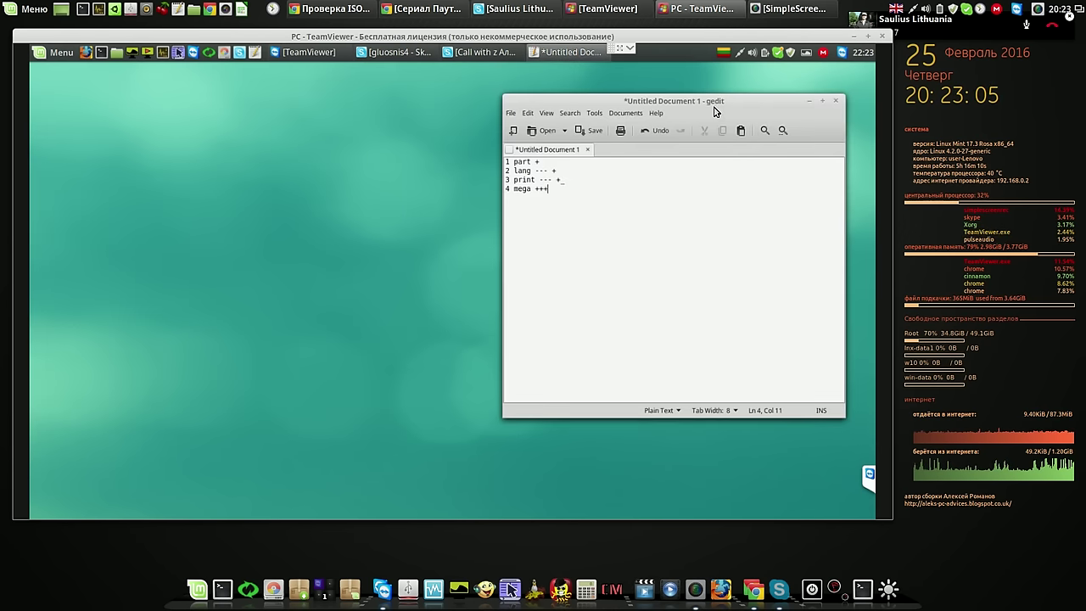
# Move gedit left, cancel saving Untitled Document 1, minimize it, and start a new document
pyautogui.moveTo(602, 101); pyautogui.dragTo(262, 84)
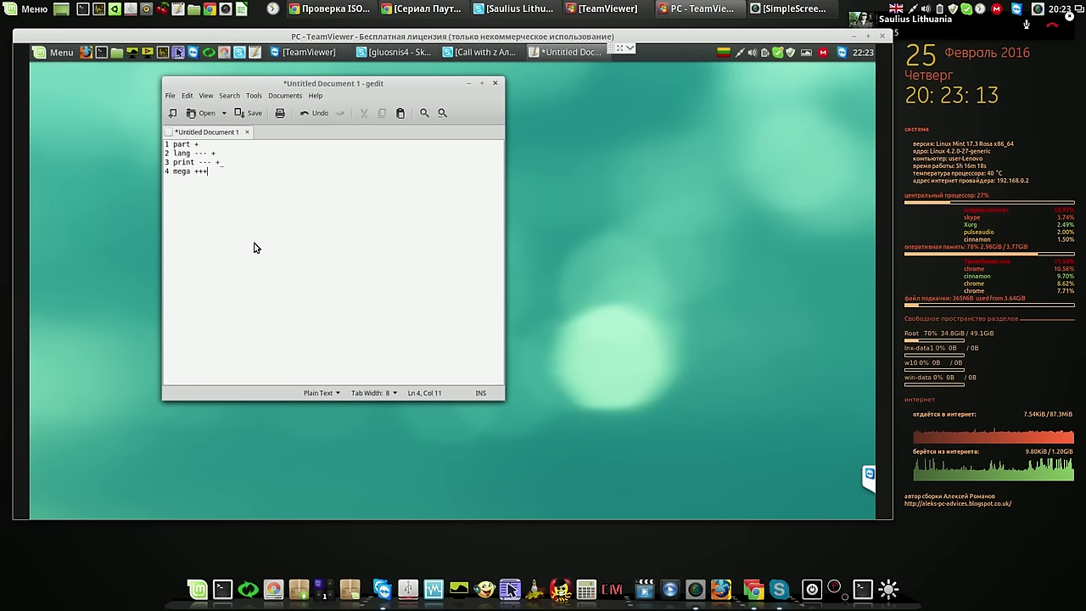
pyautogui.hotkey('ctrl', 'w')
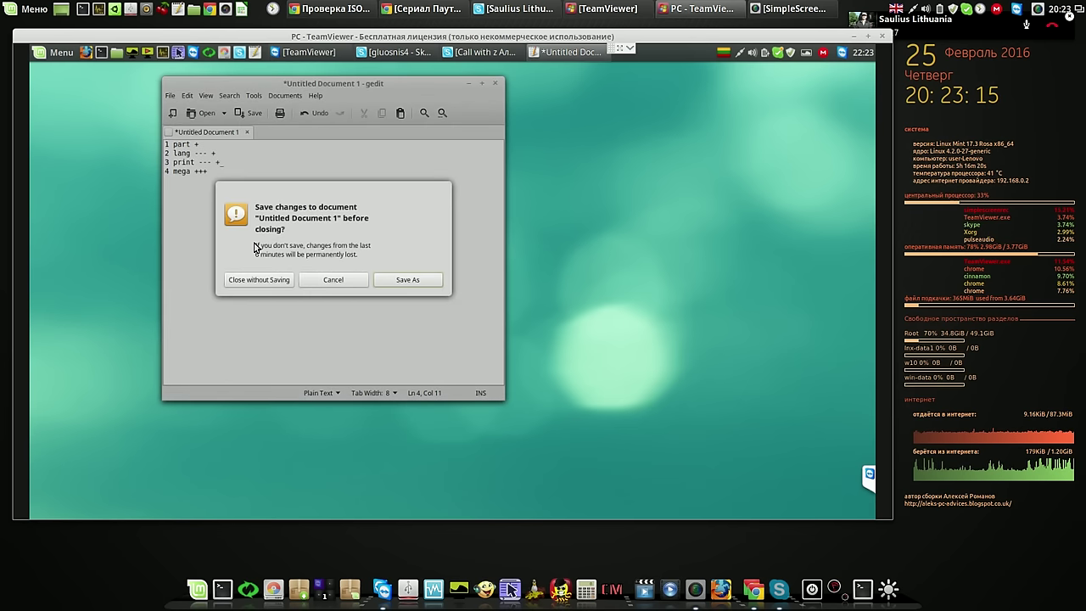
pyautogui.press('Return')
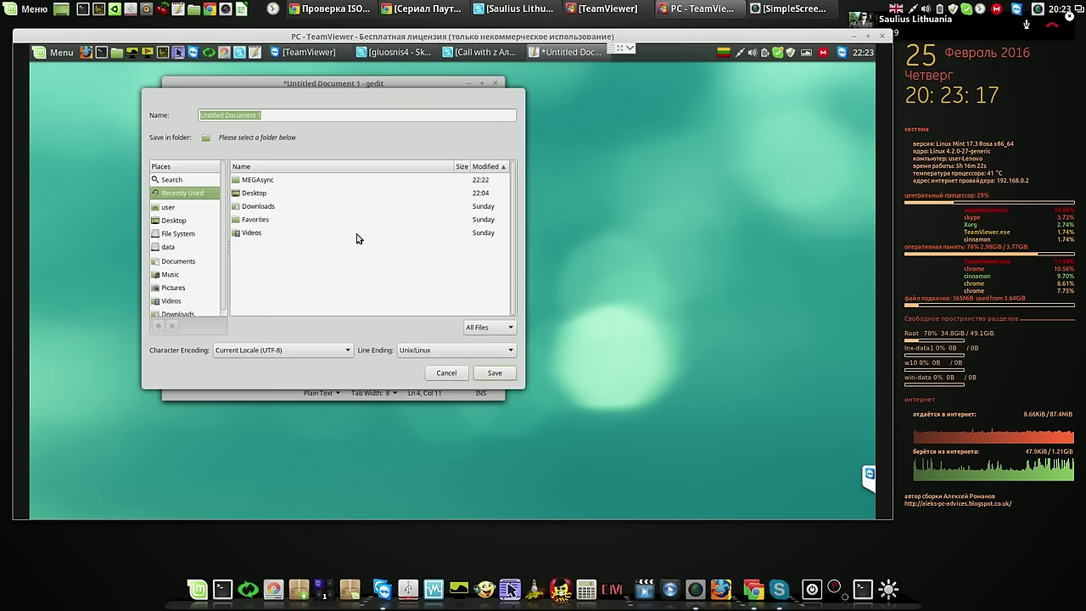
pyautogui.click(446, 374)
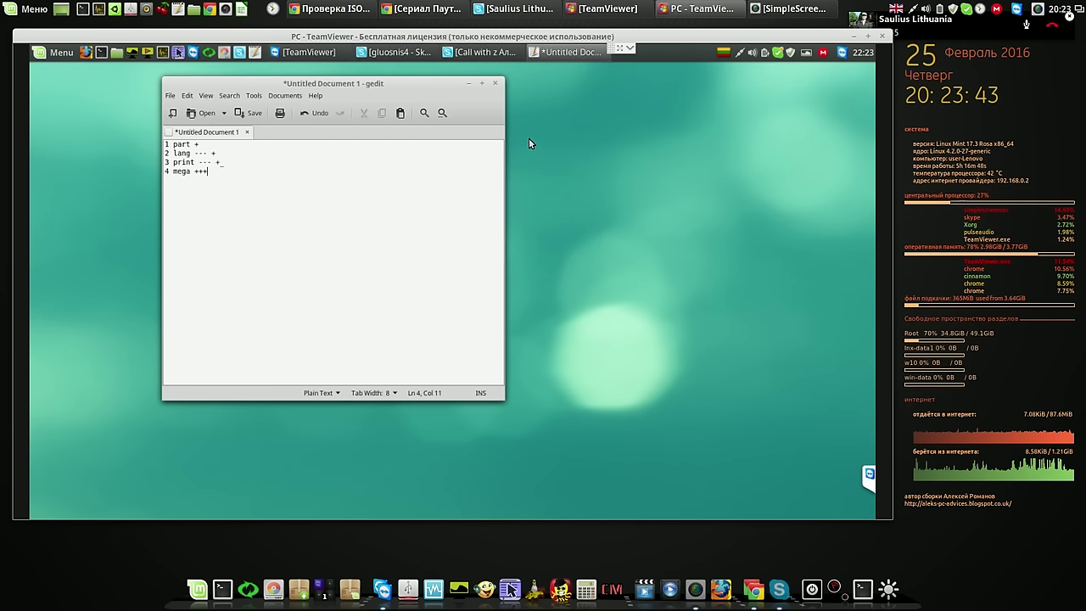
pyautogui.click(481, 83)
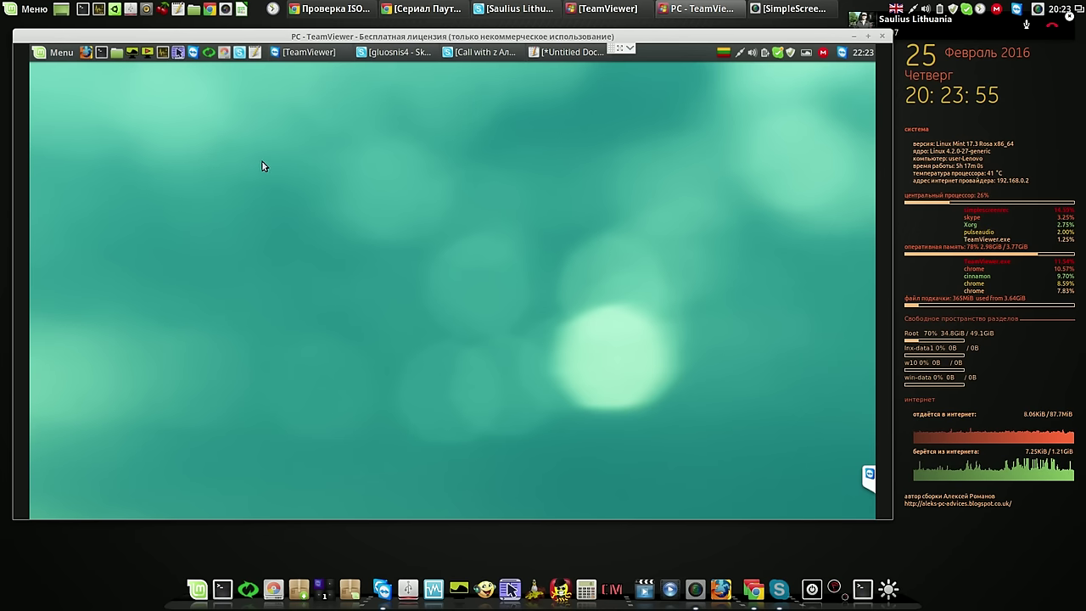
pyautogui.click(254, 53)
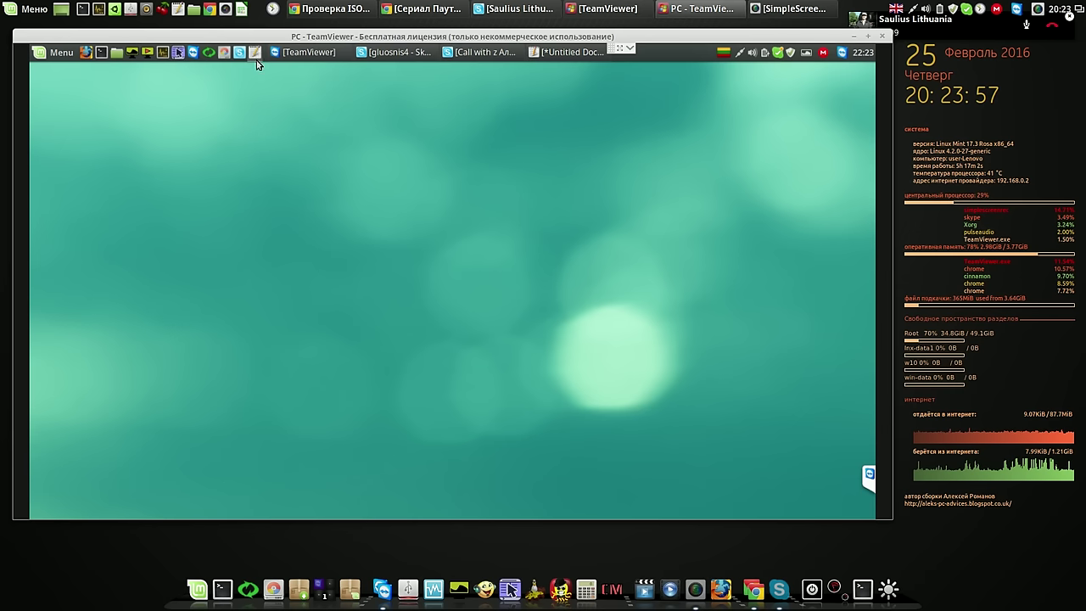
# Type '1.knckevavma/lbn/nb' into the new document and save it as aaaaaa on the Desktop
pyautogui.write('1.knckevavma/lbn/nb .ab a')
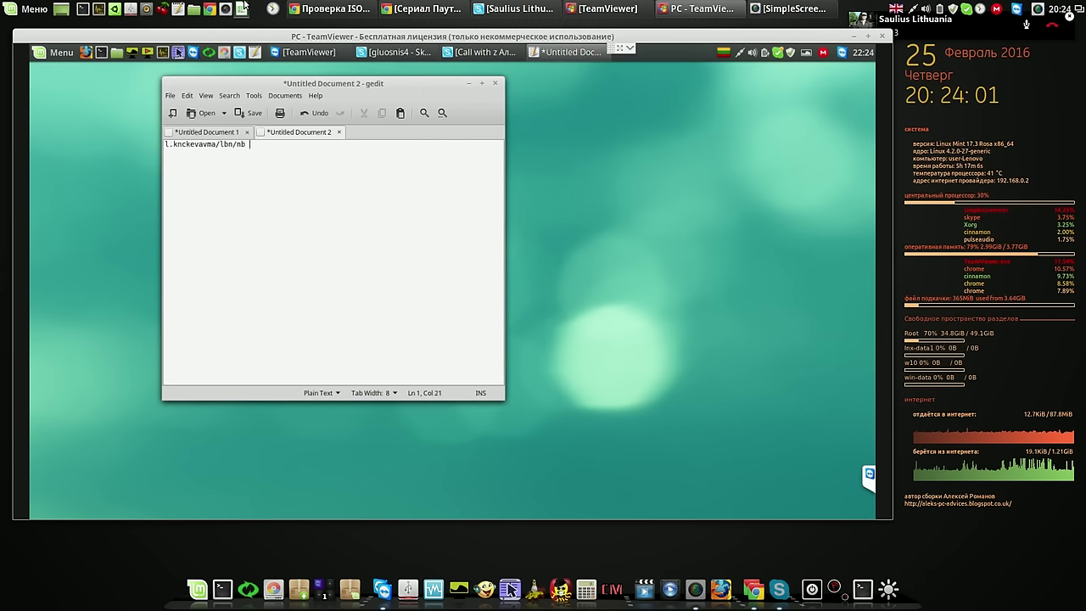
pyautogui.click(251, 113)
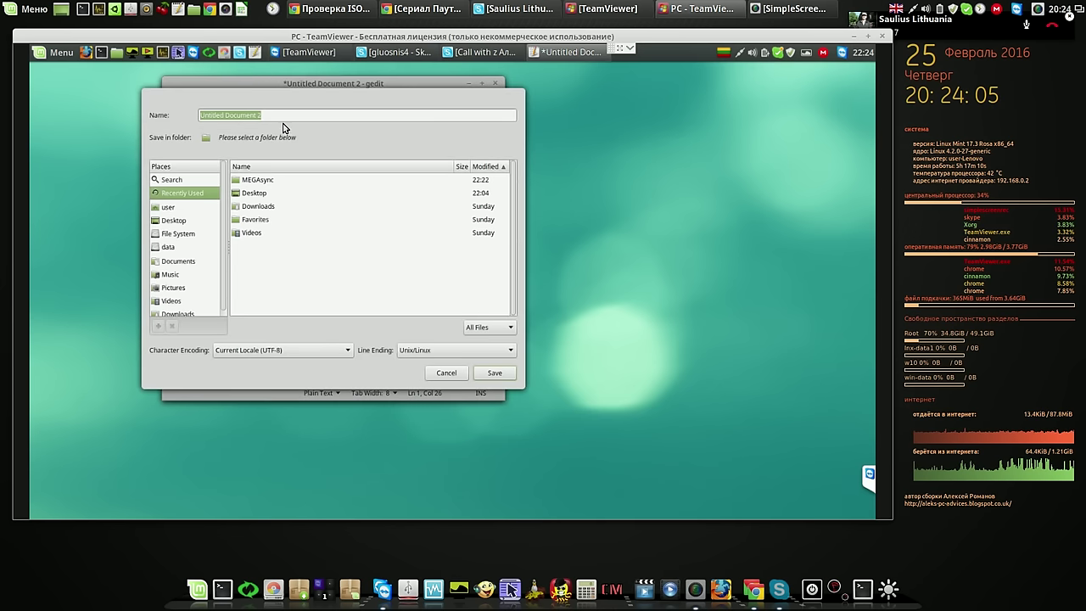
pyautogui.click(174, 222)
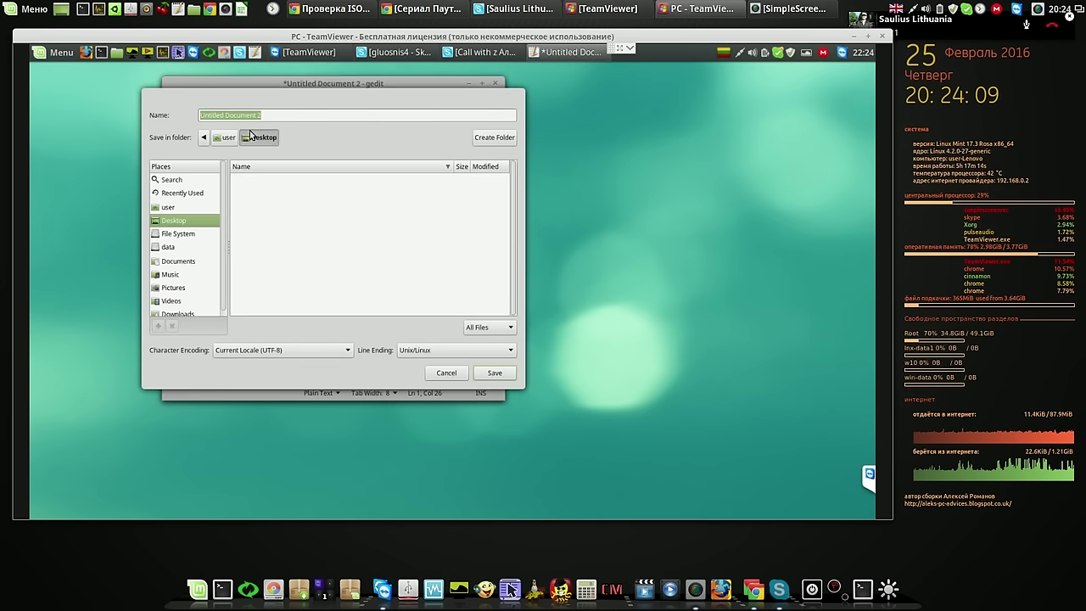
pyautogui.click(269, 112)
pyautogui.moveTo(198, 114); pyautogui.dragTo(172, 115)
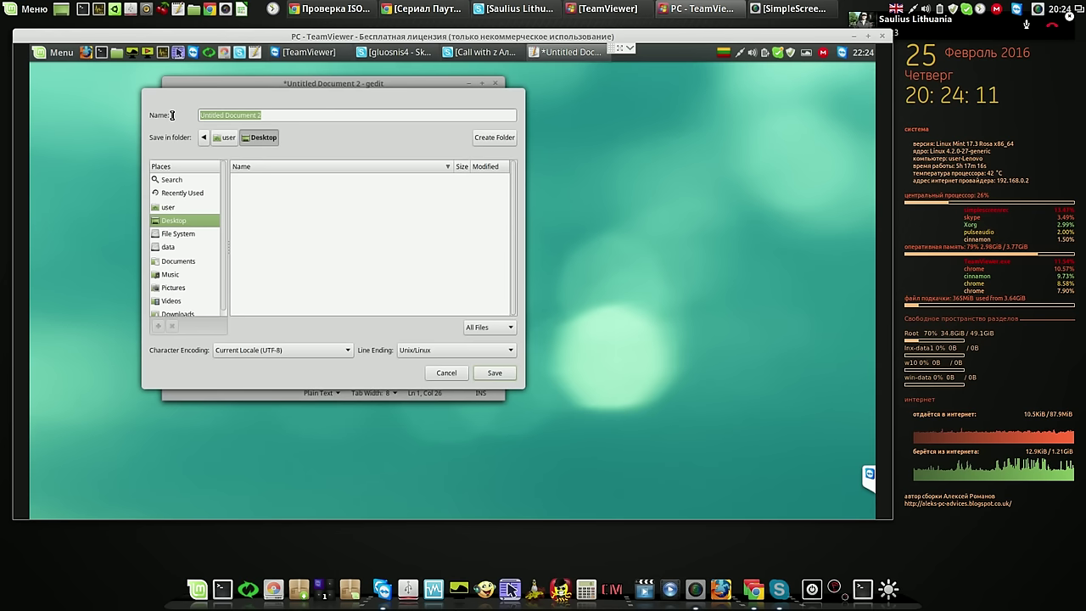
pyautogui.write('aaaaaa')
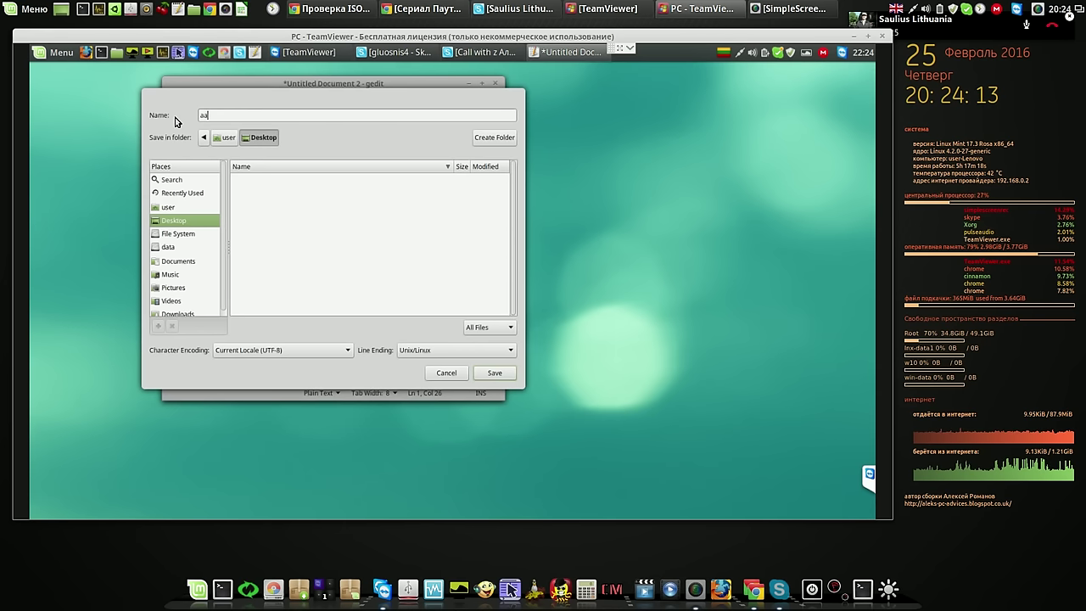
pyautogui.click(497, 373)
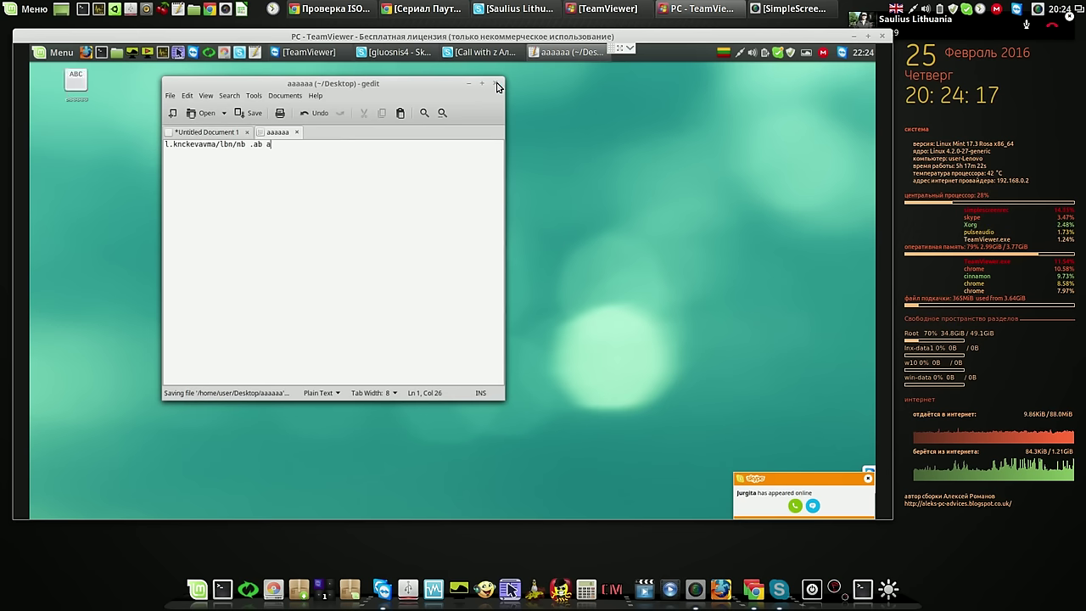
# Close gedit, saving Untitled Document 1 over the existing aaaaaa file on the Desktop
pyautogui.click(496, 85)
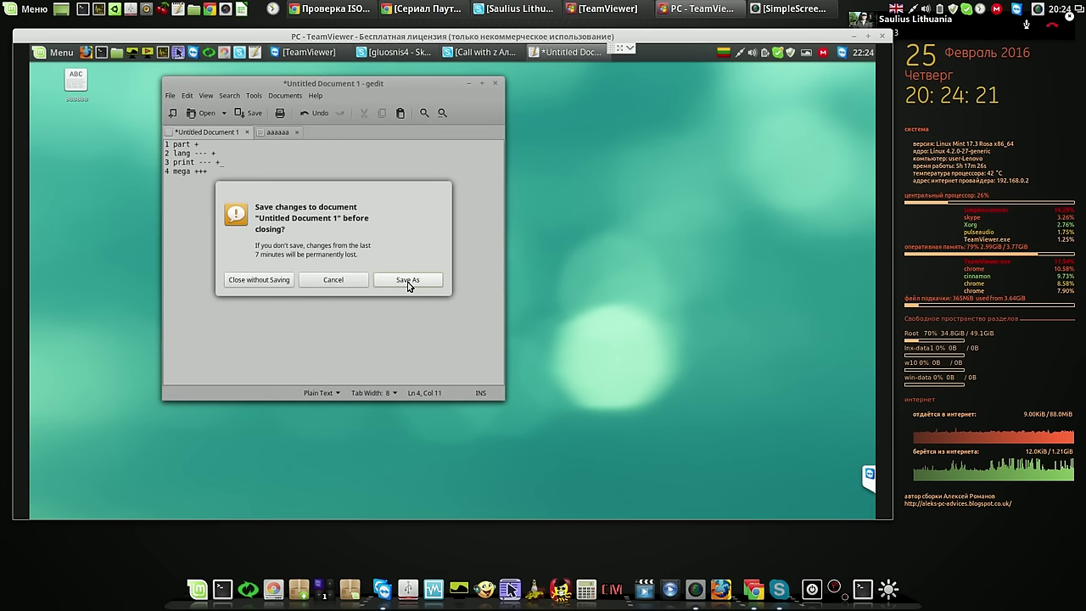
pyautogui.click(399, 279)
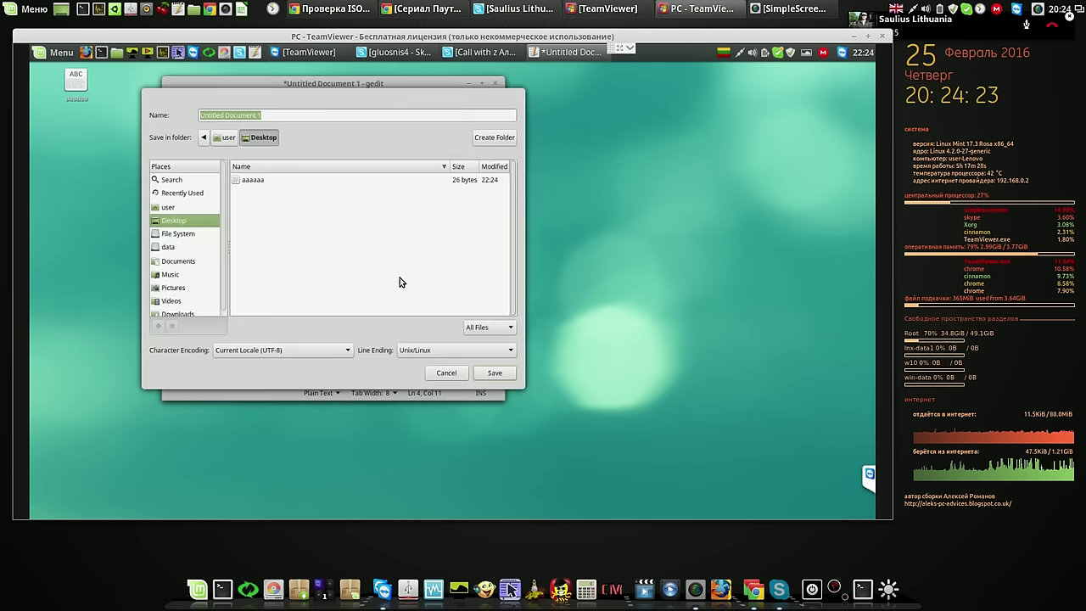
pyautogui.click(256, 181)
pyautogui.click(491, 375)
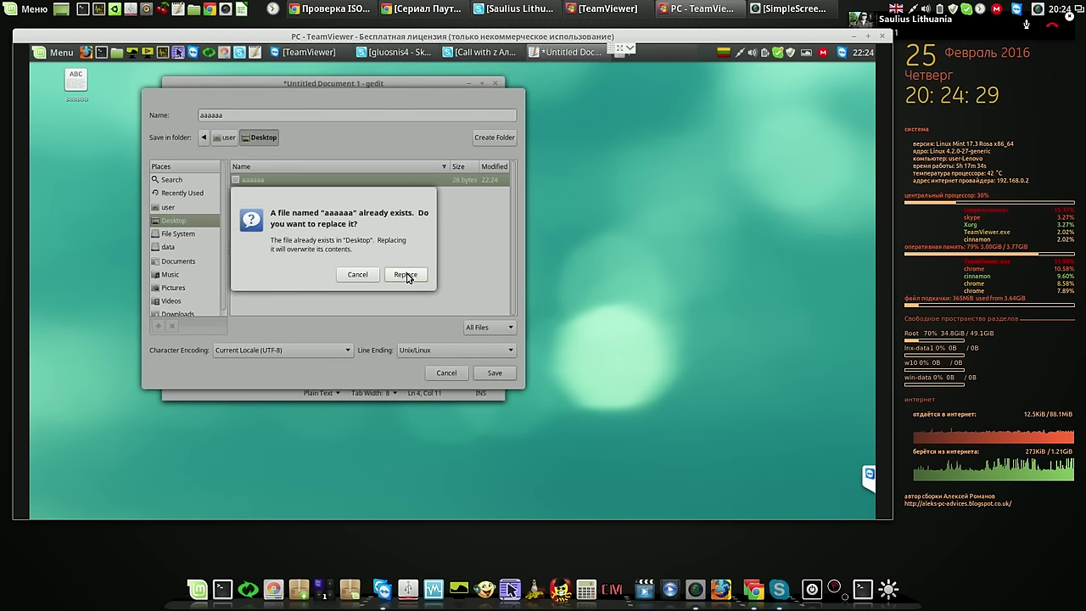
pyautogui.click(406, 276)
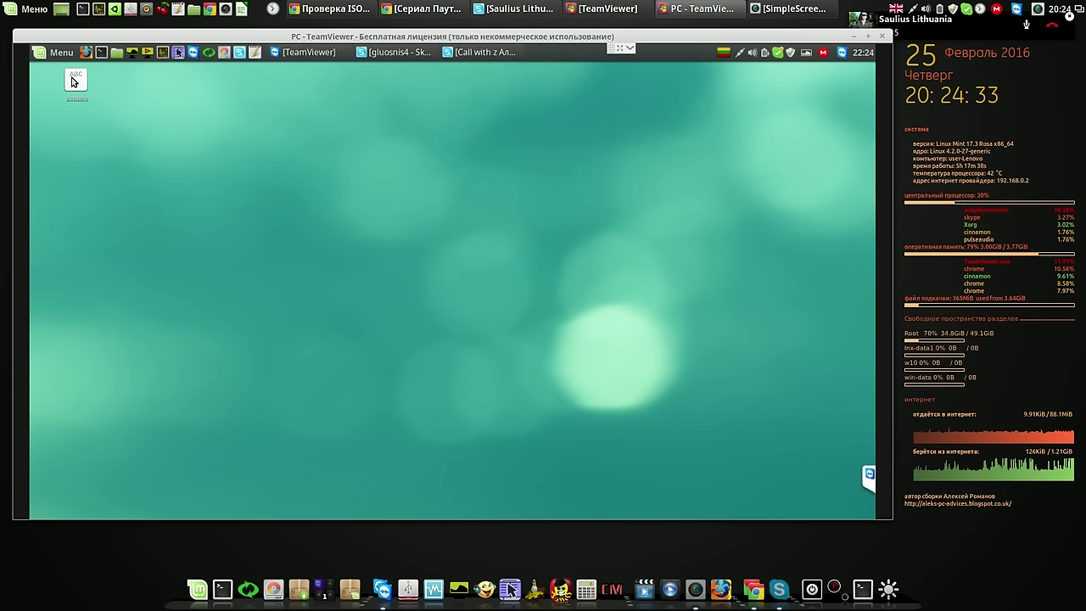
# Cut aaaaaa from the Desktop, paste it into the MEGAsync folder, and close Nemo
pyautogui.moveTo(84, 174); pyautogui.dragTo(80, 177)
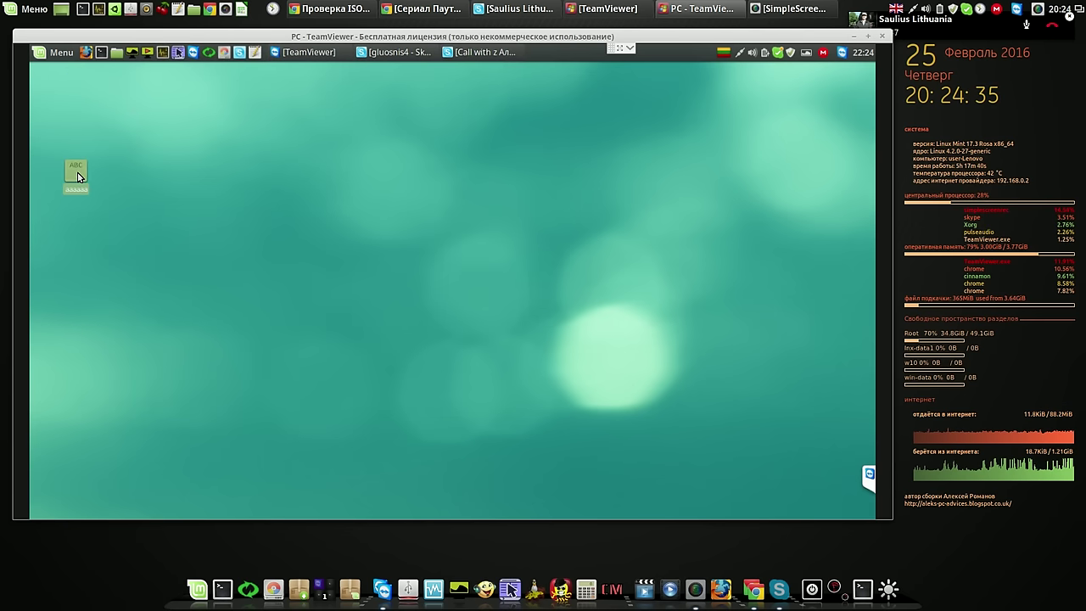
pyautogui.rightClick(77, 175)
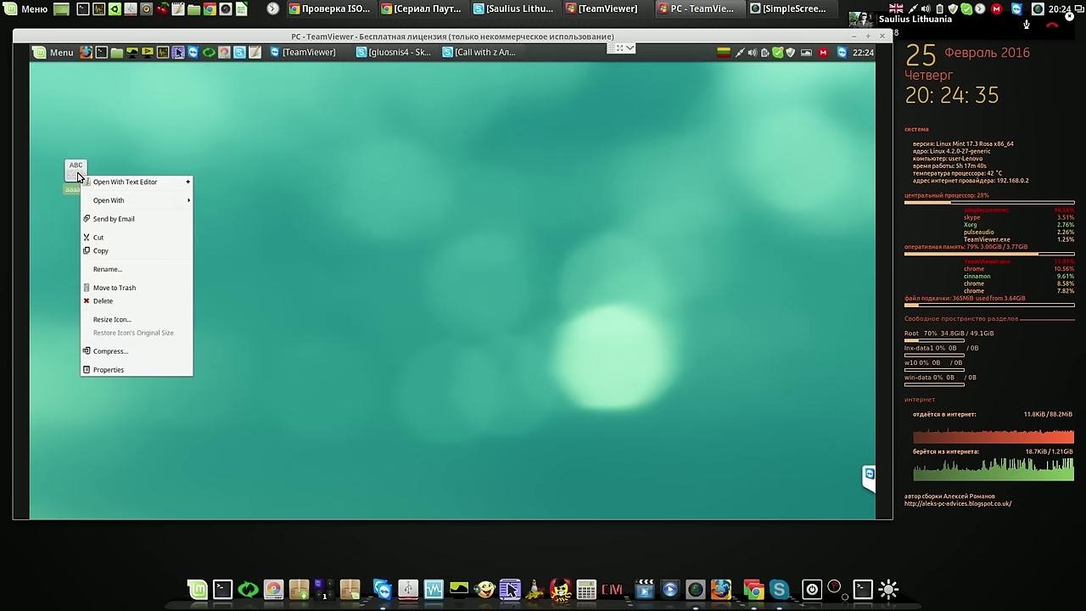
pyautogui.click(114, 237)
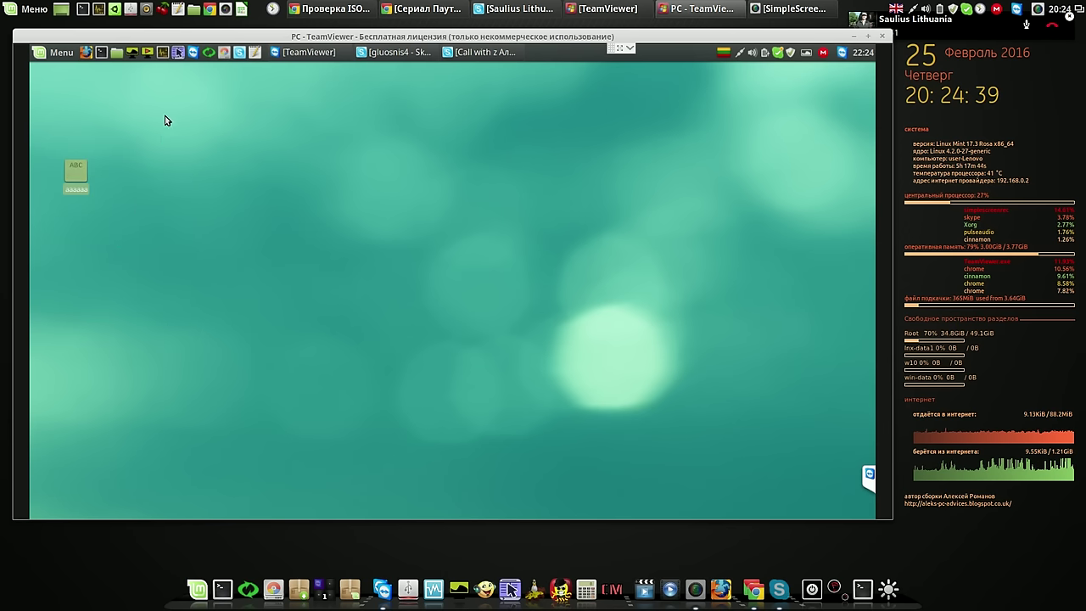
pyautogui.click(118, 55)
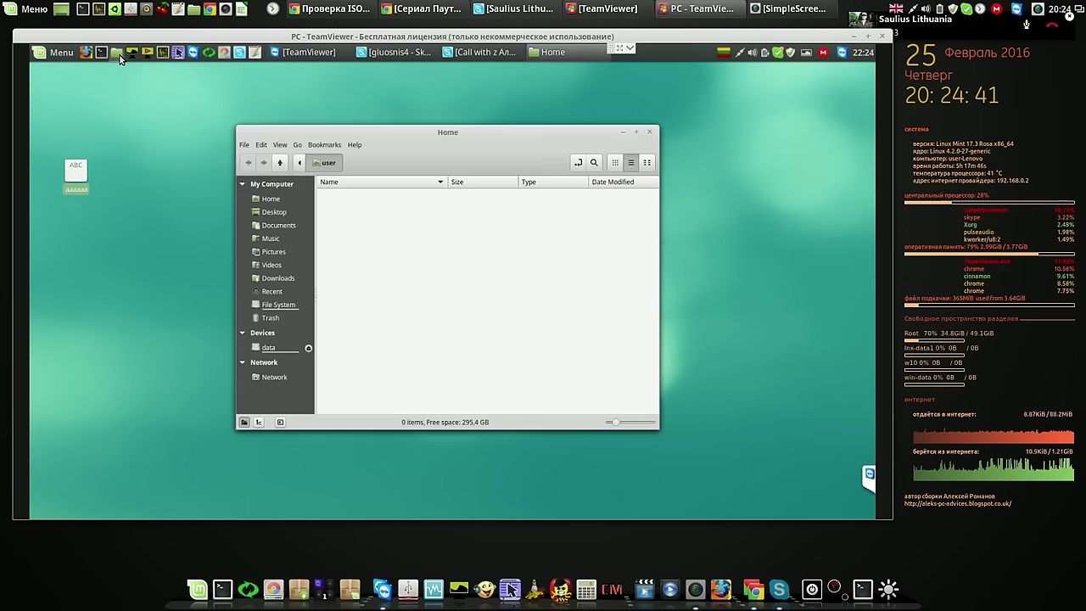
pyautogui.doubleClick(345, 233)
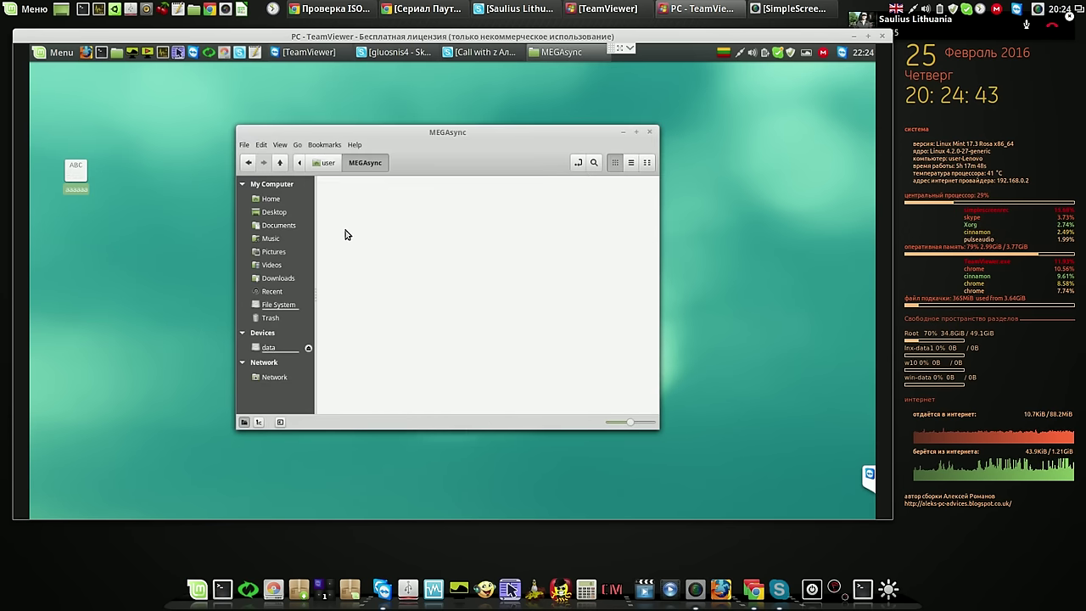
pyautogui.rightClick(565, 386)
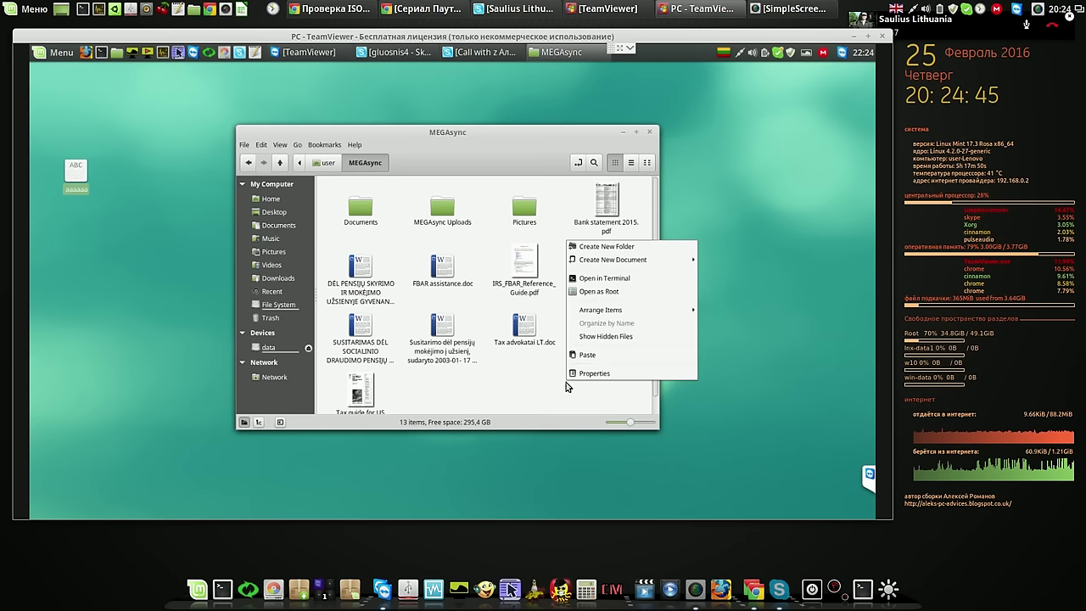
pyautogui.click(593, 358)
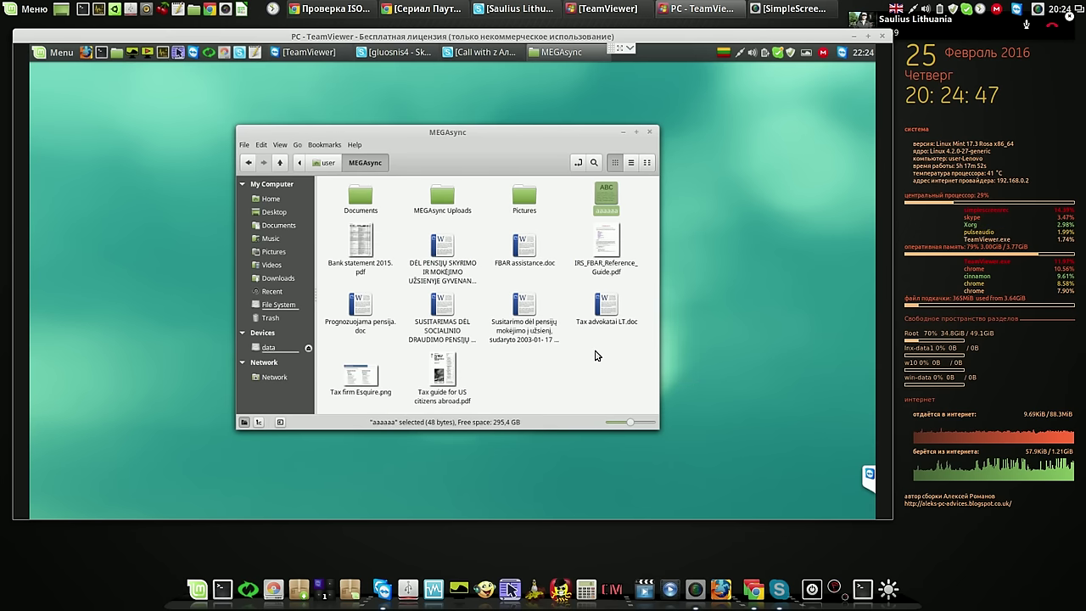
pyautogui.click(648, 132)
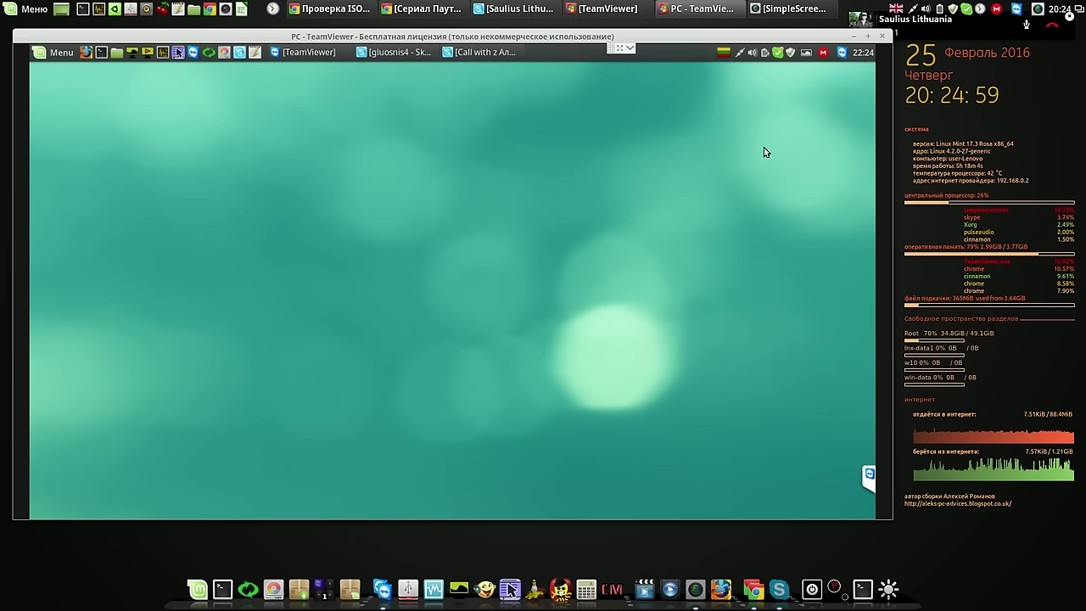
# Check MEGAsync's status panel and tray menu, confirming it is up to date with aaaaaa synced
pyautogui.click(821, 53)
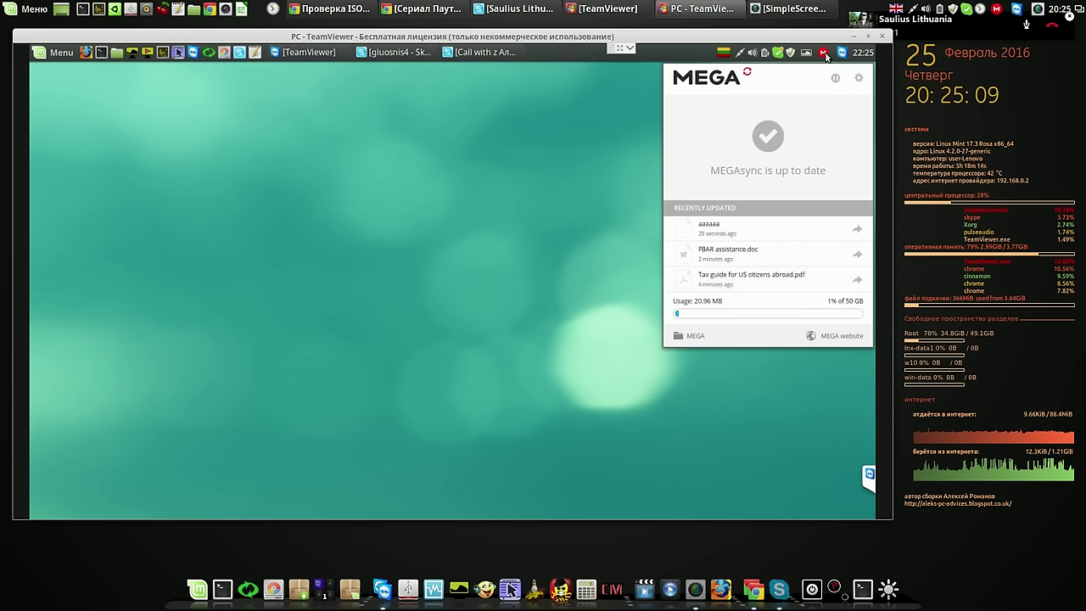
pyautogui.rightClick(822, 56)
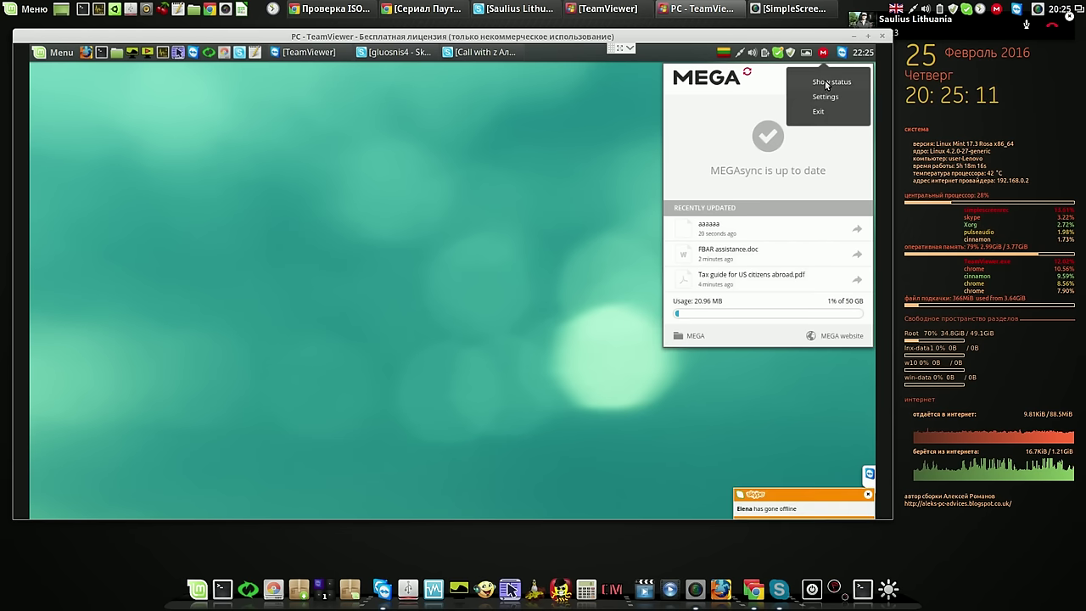
pyautogui.click(823, 54)
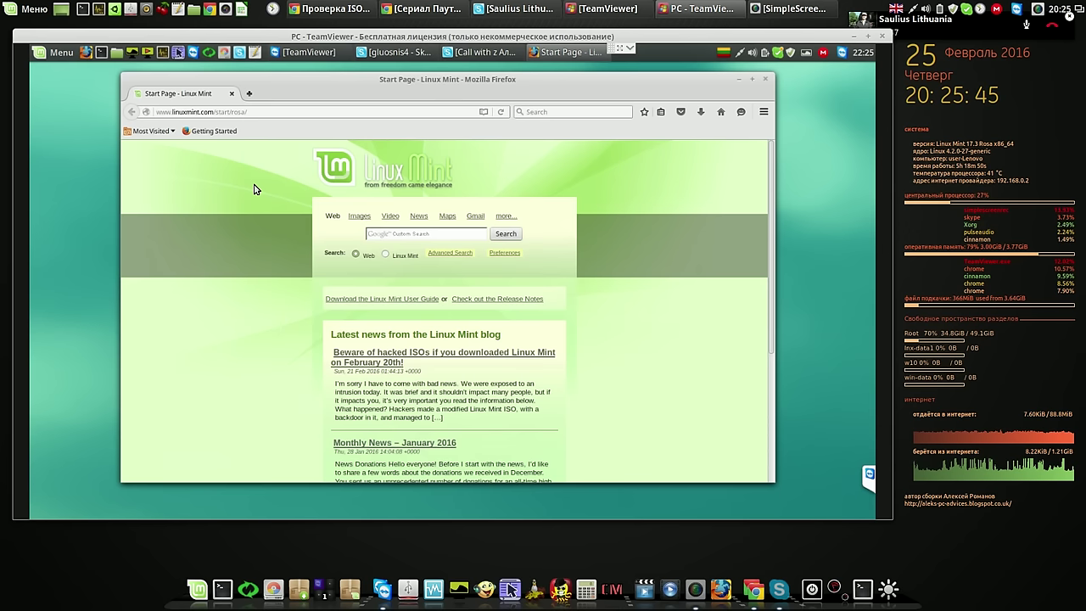
# Close the remote Firefox window and end the TeamViewer session, bringing up the sponsored-session notice
pyautogui.click(768, 80)
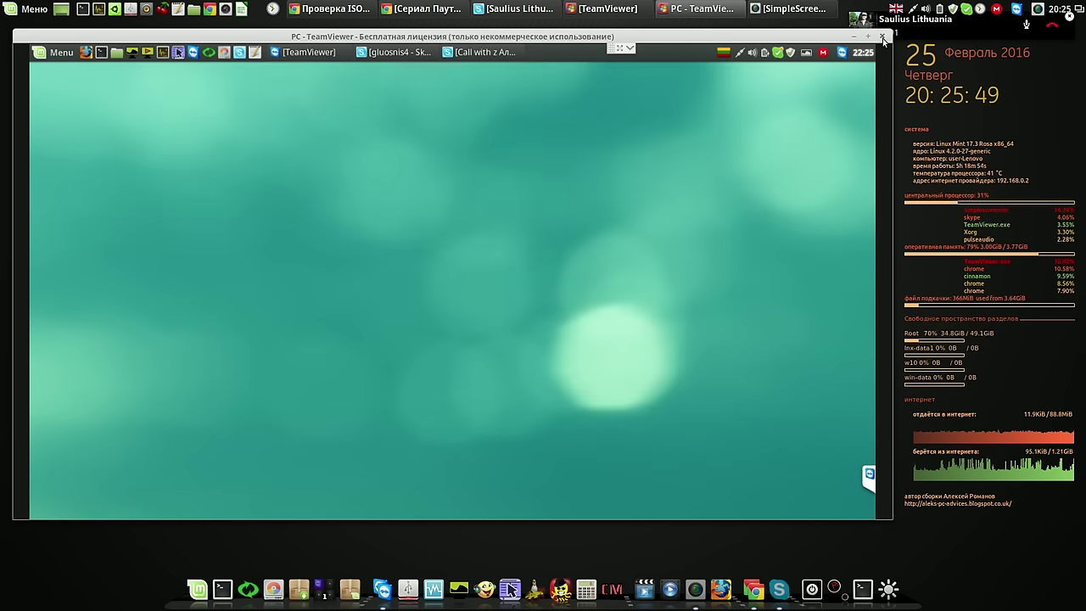
pyautogui.click(882, 36)
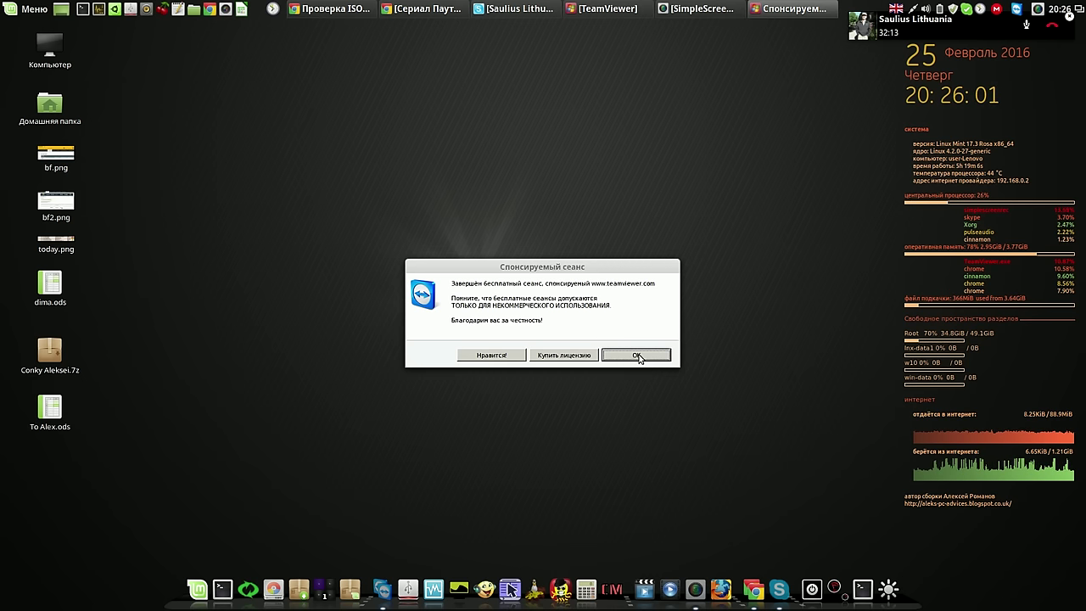
pyautogui.moveTo(617, 268); pyautogui.dragTo(619, 160)
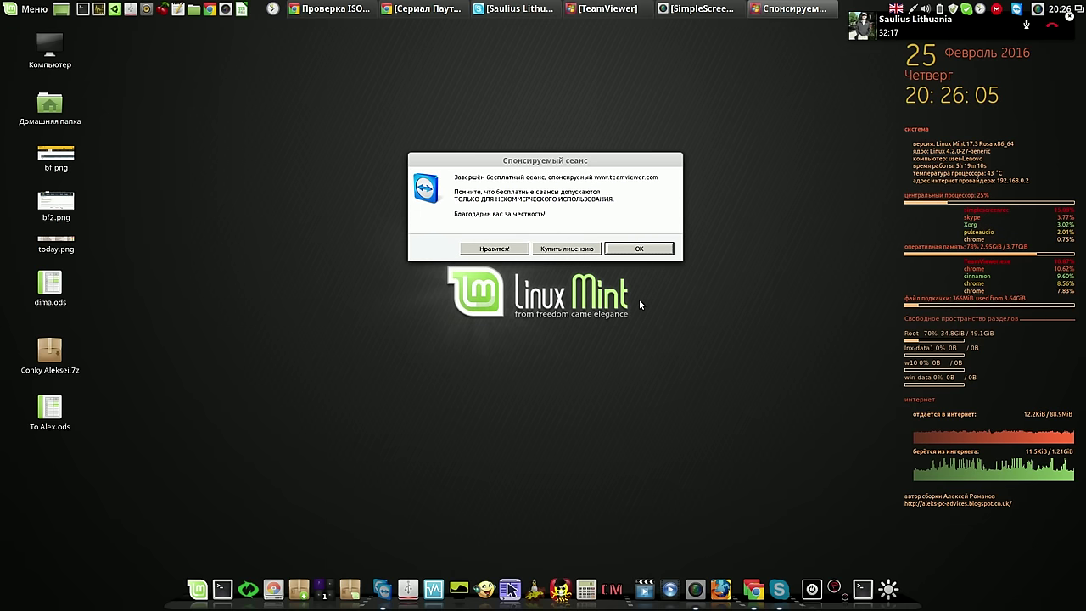